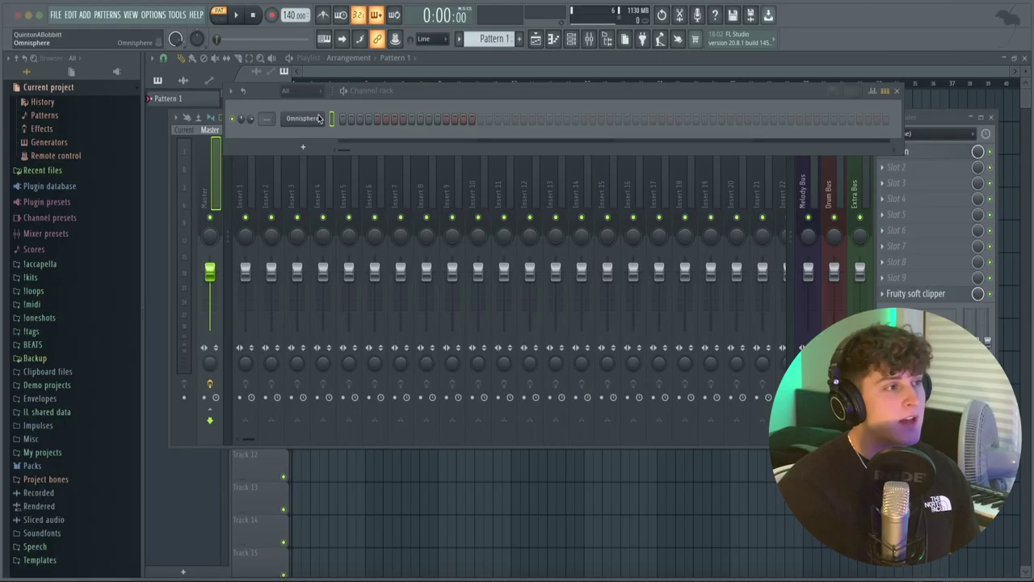
# - Load the "LA Custom C7 - Softest" patch from the Keyscape Library in the Omnisphere channel and close the plugin
pyautogui.click(312, 120)
pyautogui.moveTo(383, 76); pyautogui.dragTo(502, 73)
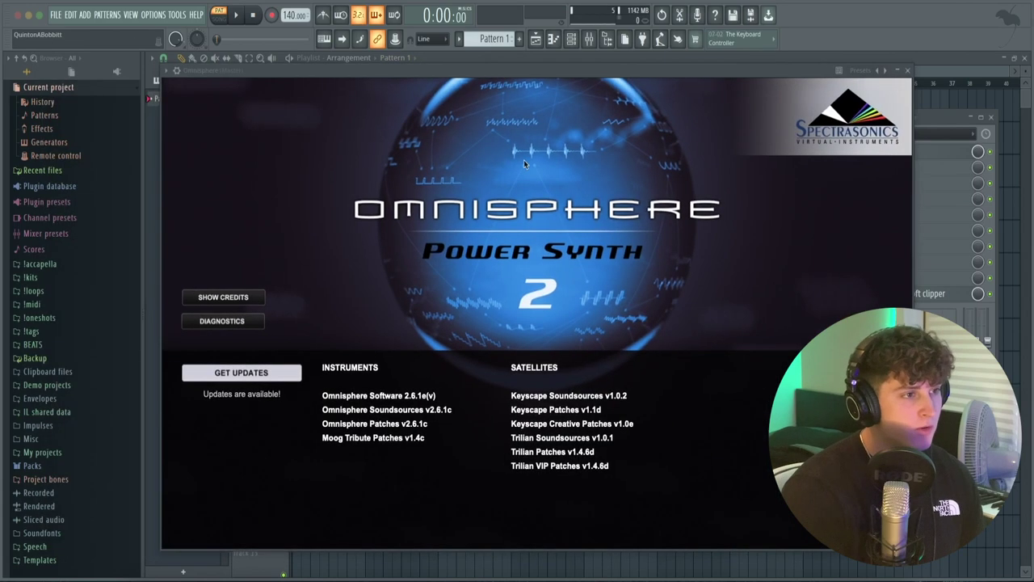
pyautogui.click(524, 160)
pyautogui.moveTo(418, 74); pyautogui.dragTo(444, 59)
pyautogui.click(313, 105)
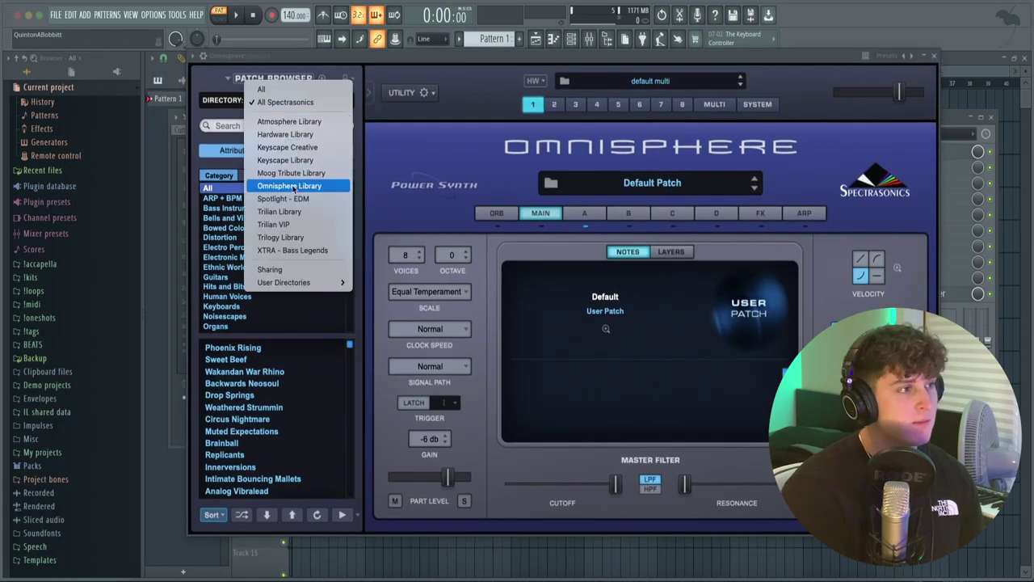
pyautogui.click(316, 161)
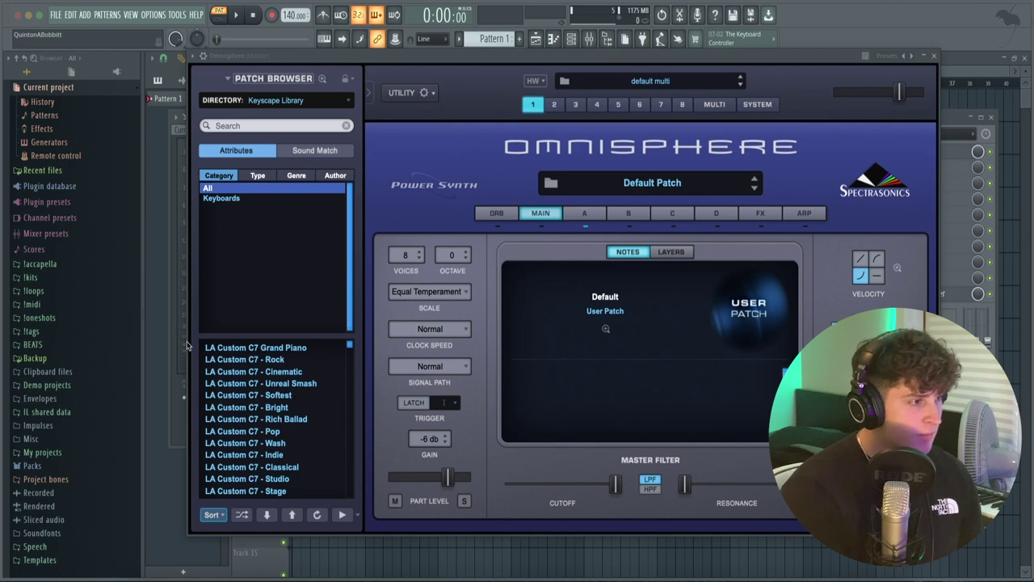
pyautogui.click(257, 395)
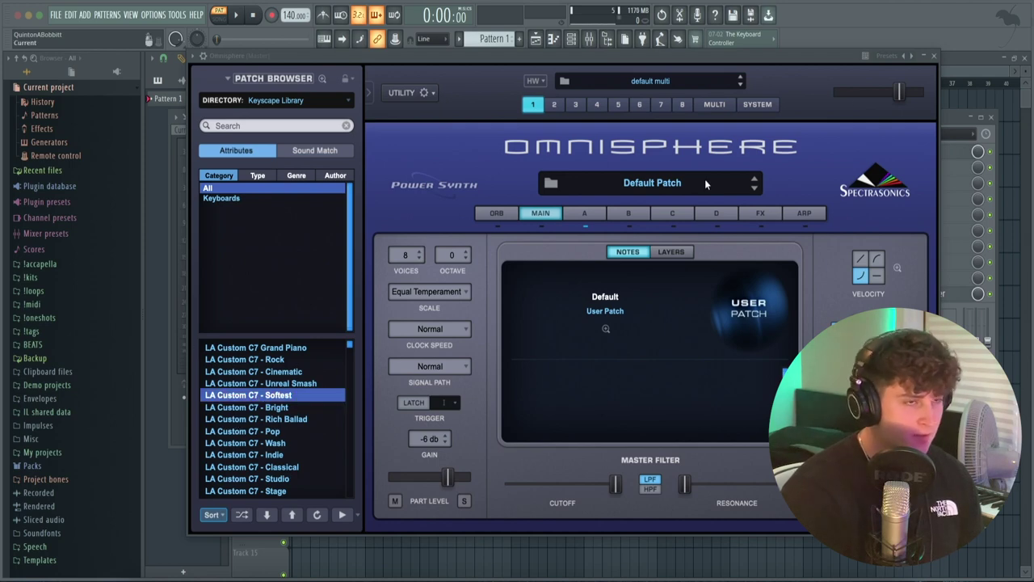
pyautogui.click(933, 57)
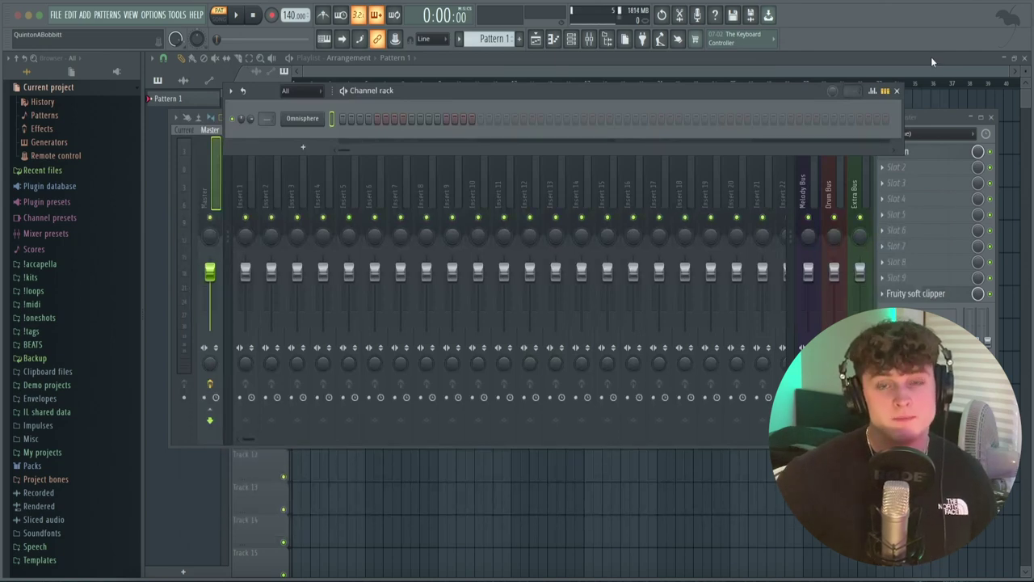
# - Open the piano roll for the Omnisphere channel
pyautogui.rightClick(302, 119)
pyautogui.click(348, 121)
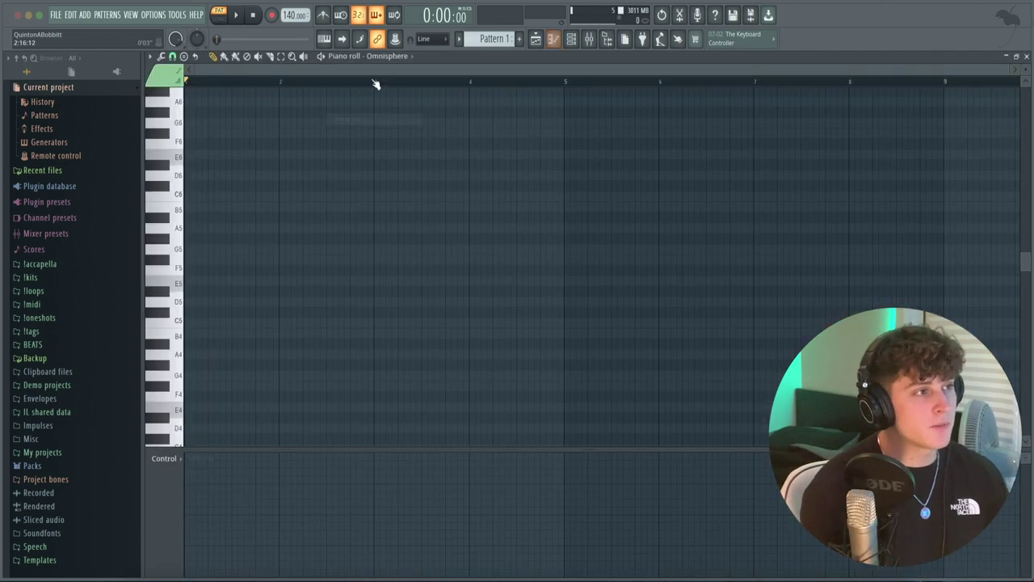
pyautogui.scroll(3, 294, 81)
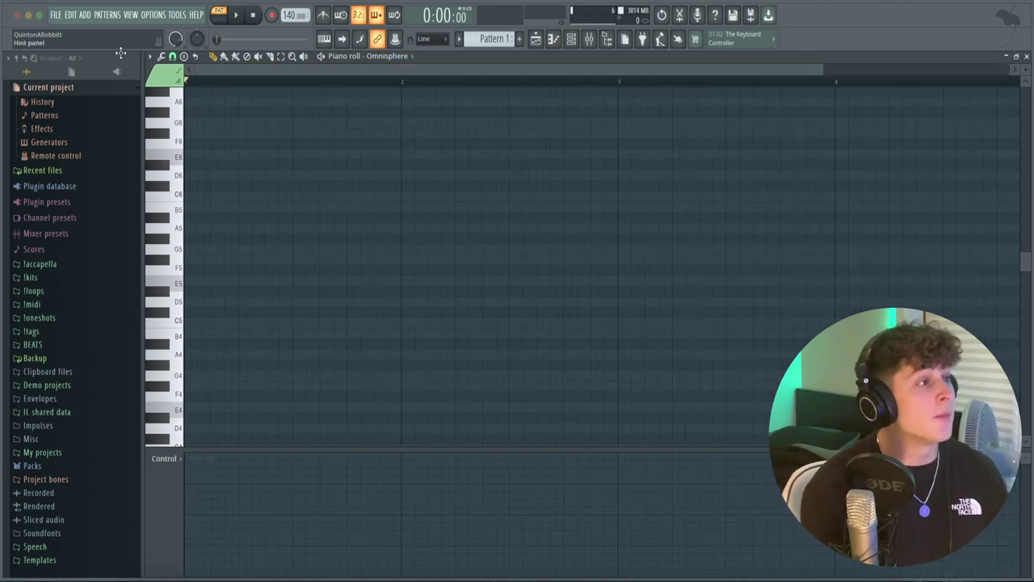
# - Set the piano roll's scale highlighting to root note C with the Minor Natural (Aeolian) scale
pyautogui.click(150, 56)
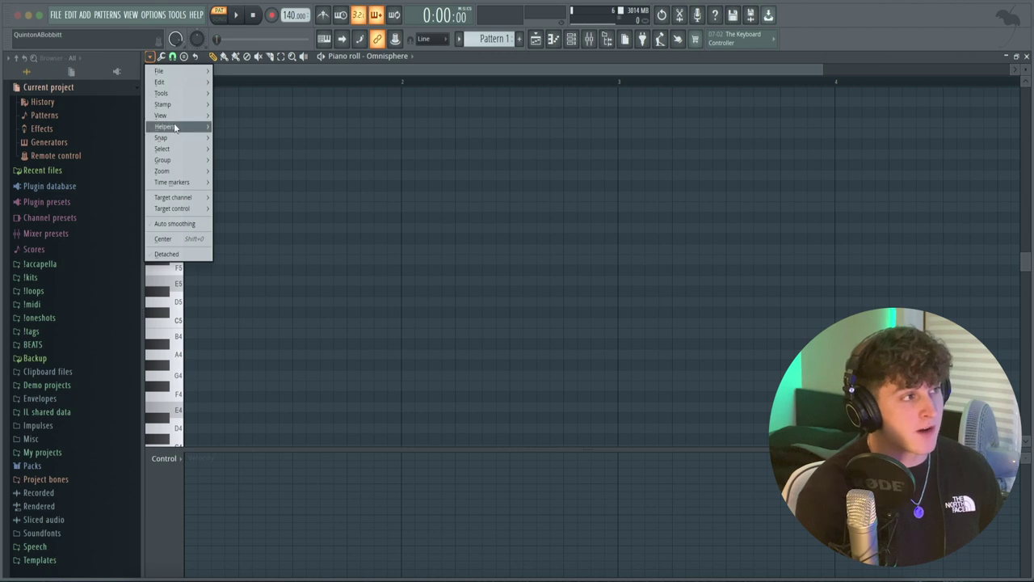
pyautogui.moveTo(176, 127)
pyautogui.moveTo(250, 137)
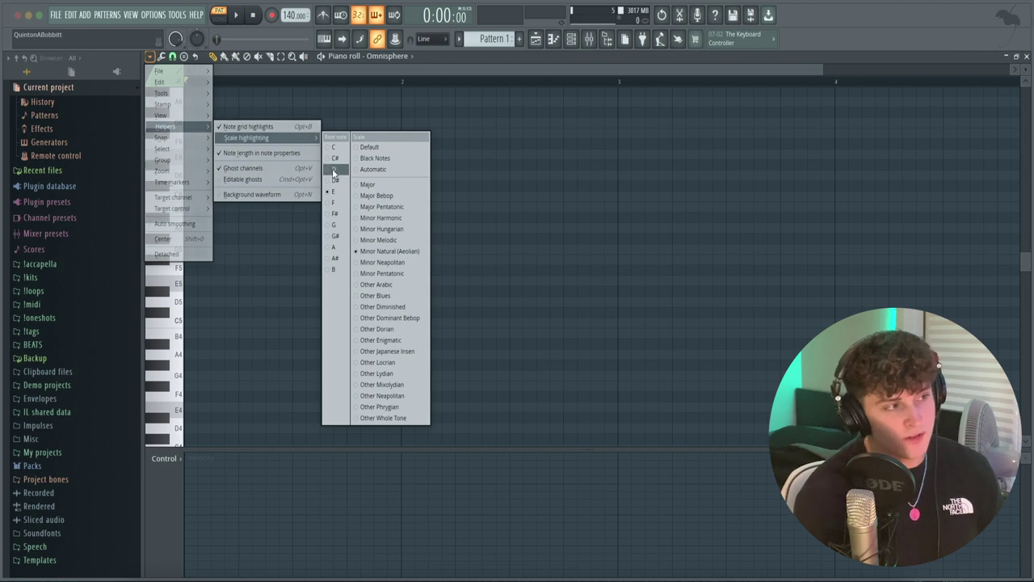
pyautogui.click(335, 235)
pyautogui.click(377, 285)
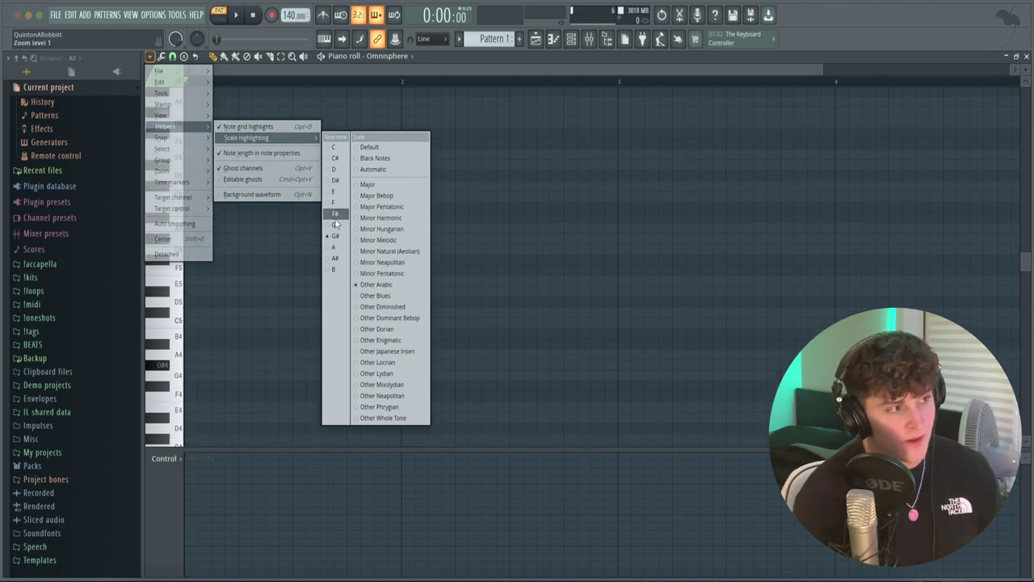
pyautogui.click(334, 147)
pyautogui.click(411, 252)
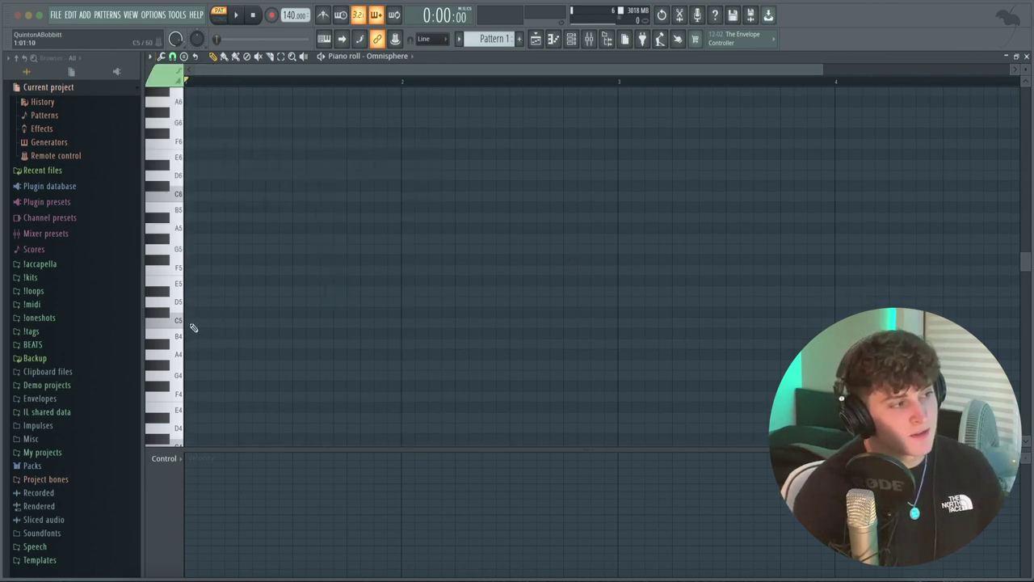
# - Stack the C natural minor scale at the start of bar 1: C5, D5, D#5, F5, G5, G#5, A#5 and C6
pyautogui.click(213, 324)
pyautogui.click(202, 302)
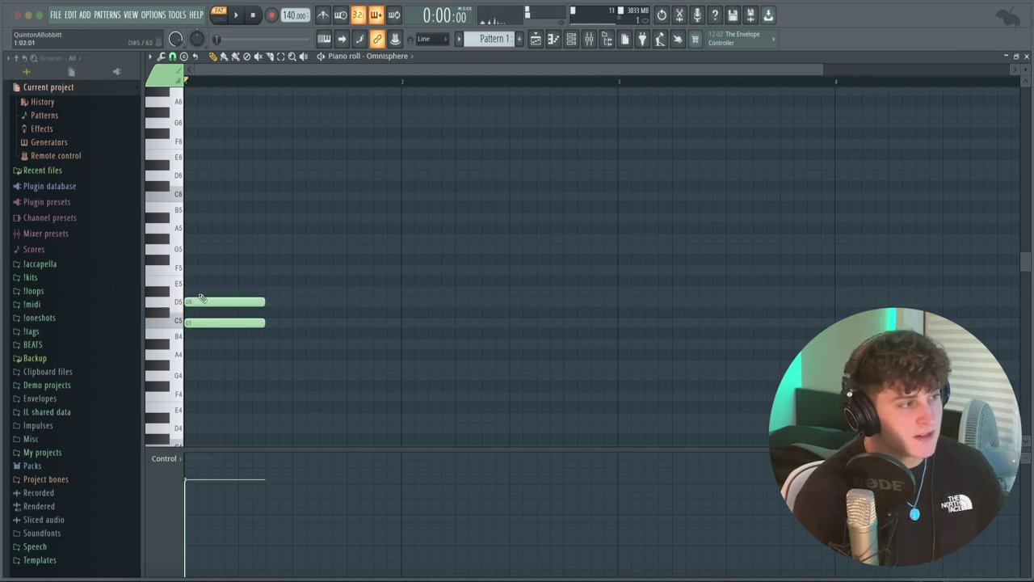
pyautogui.click(197, 291)
pyautogui.click(191, 269)
pyautogui.click(194, 248)
pyautogui.click(198, 239)
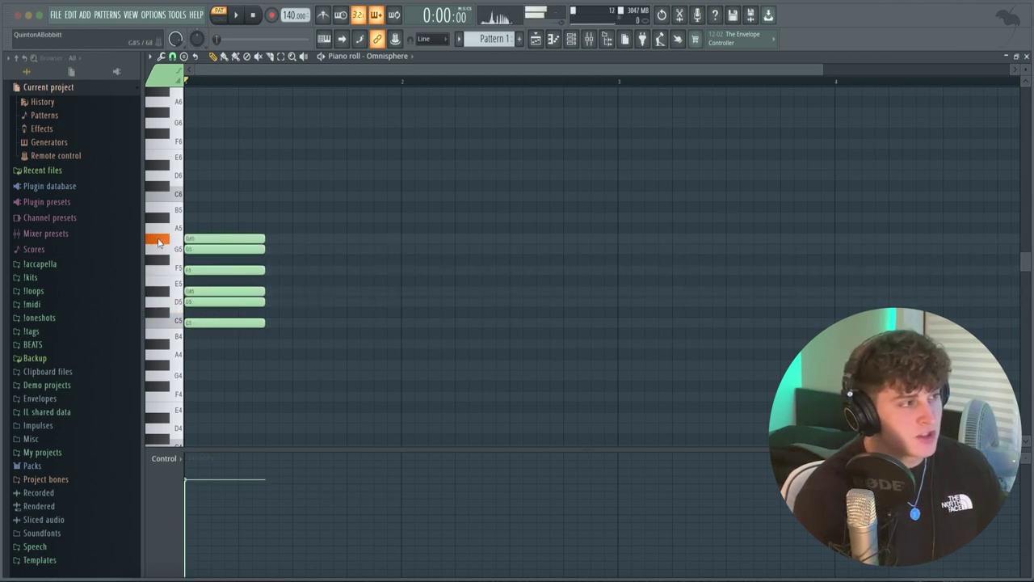
pyautogui.click(198, 217)
pyautogui.click(198, 196)
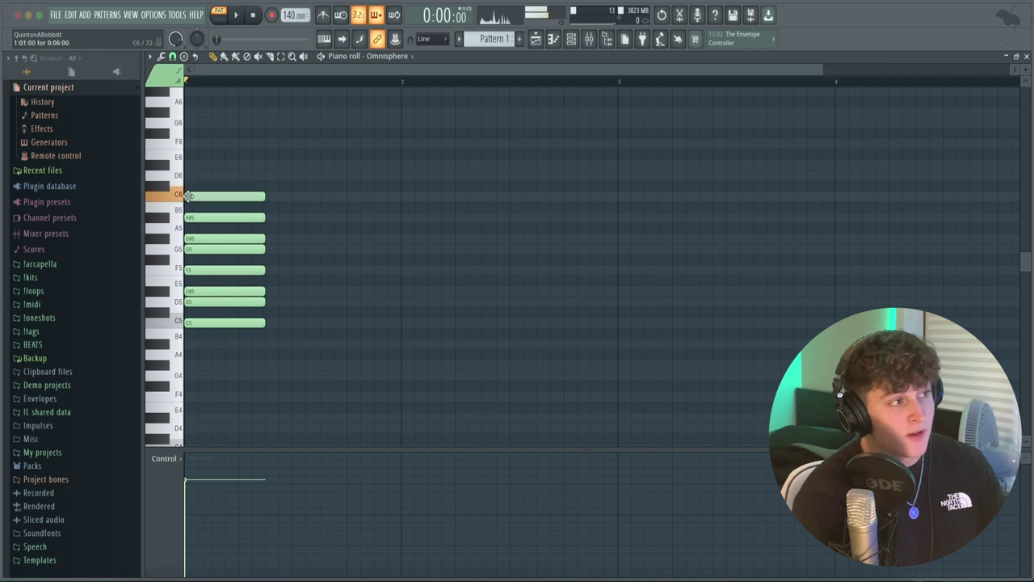
# - Clear the stacked scale notes, and try out an off-scale C#5 note at the start of bar 1 before removing it
pyautogui.hotkey('ctrl', 'a')
pyautogui.press('Delete')
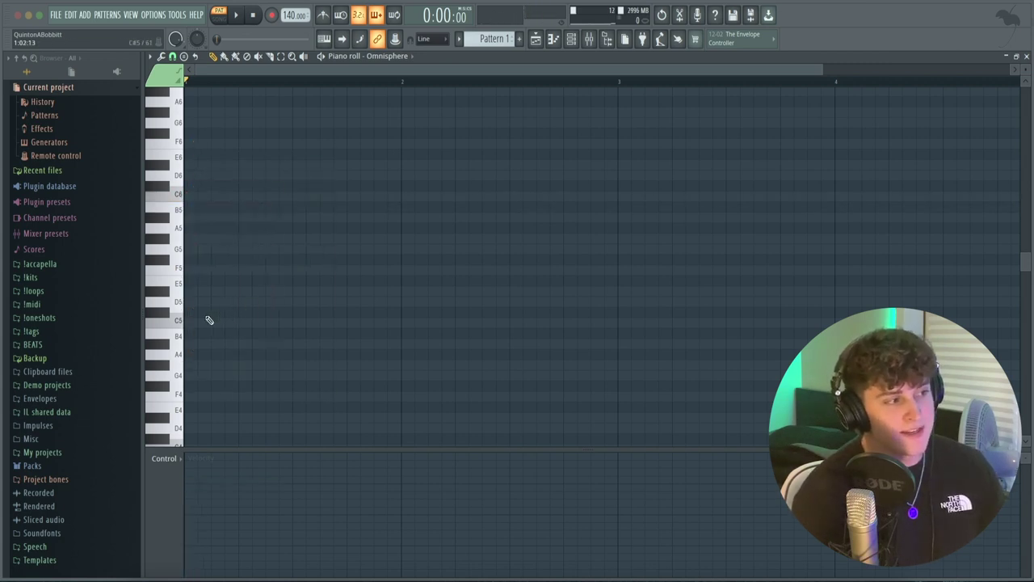
pyautogui.moveTo(220, 314); pyautogui.dragTo(192, 315)
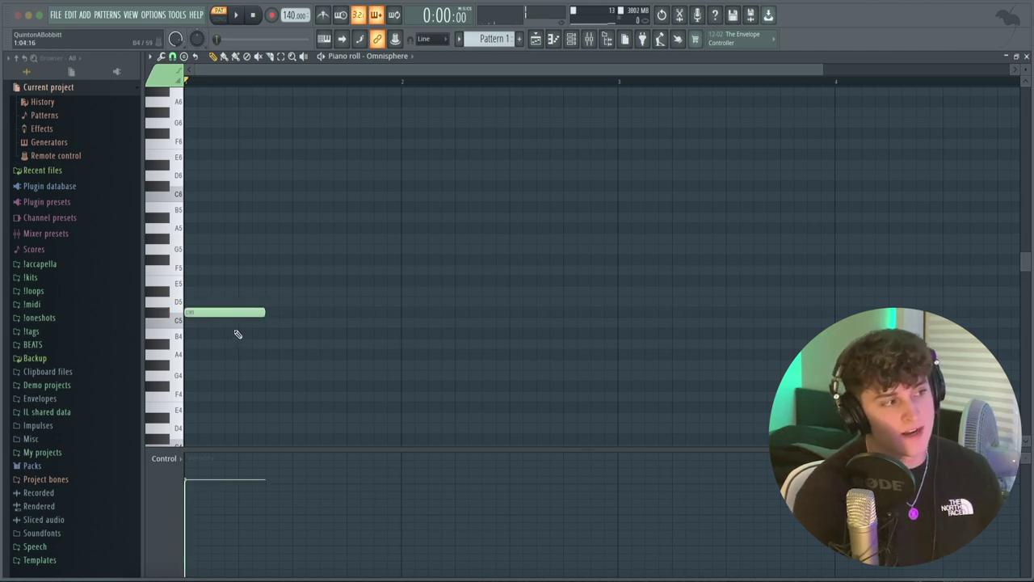
pyautogui.rightClick(246, 313)
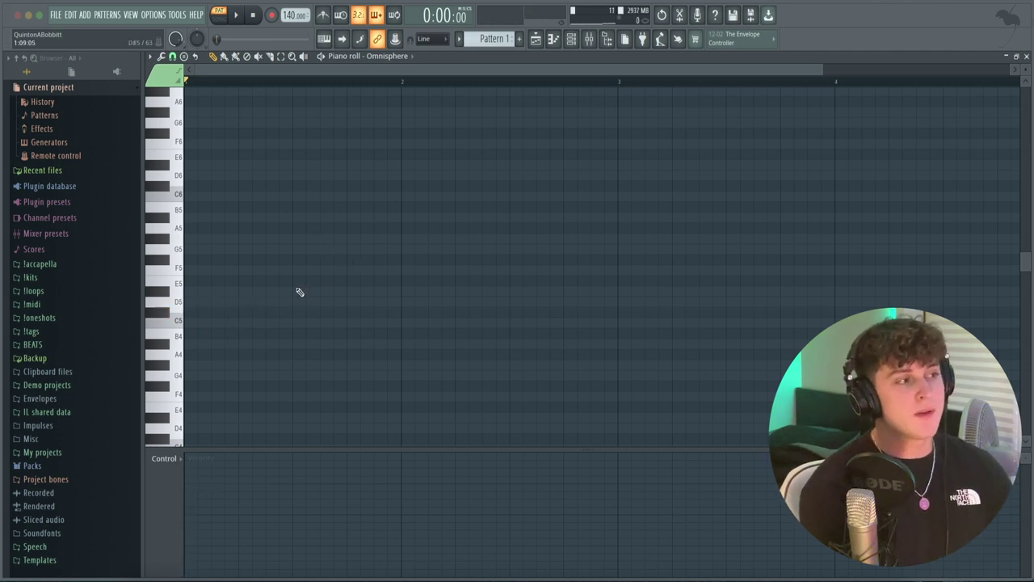
# - Draw a C5 note at the start of bar 1 and lengthen it to fill the whole bar
pyautogui.moveTo(255, 327); pyautogui.dragTo(188, 323)
pyautogui.moveTo(262, 322); pyautogui.dragTo(401, 327)
pyautogui.moveTo(225, 380); pyautogui.dragTo(241, 322)
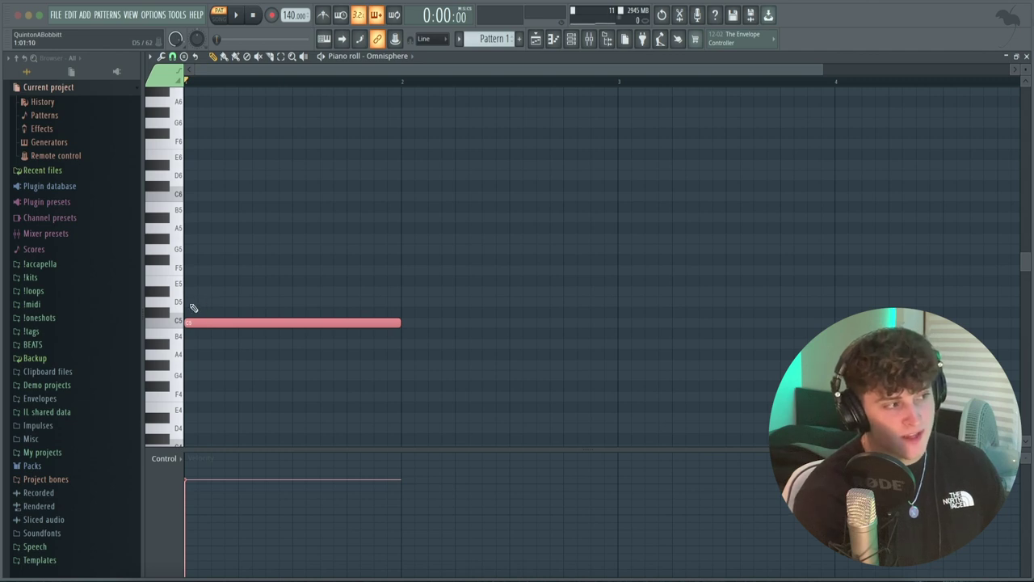
# - Build a C minor chord in bar 1 by adding full-bar D#5 and G5 notes, skipping D5 and F5, and play it
pyautogui.click(198, 304)
pyautogui.rightClick(198, 303)
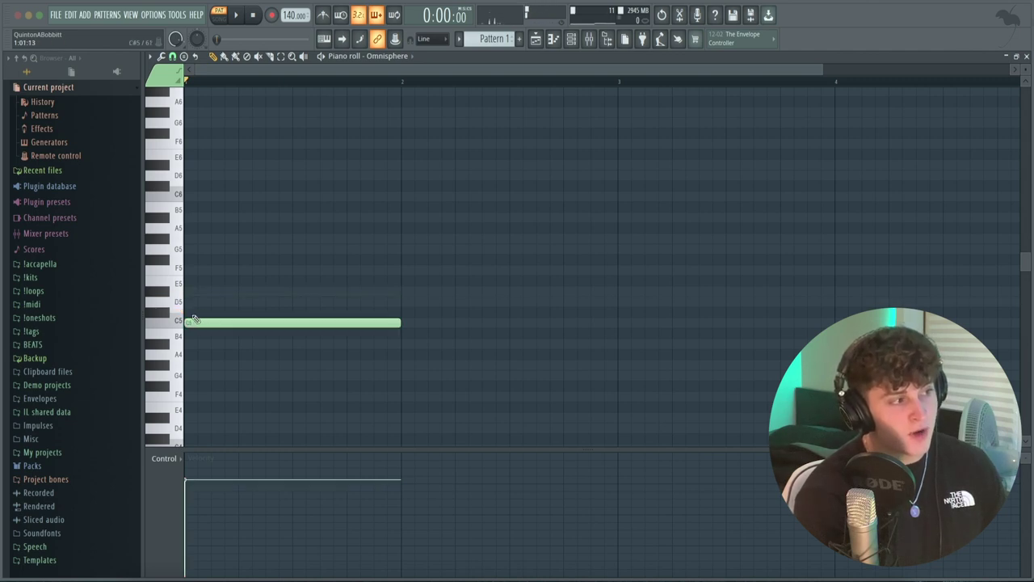
pyautogui.click(191, 302)
pyautogui.rightClick(239, 300)
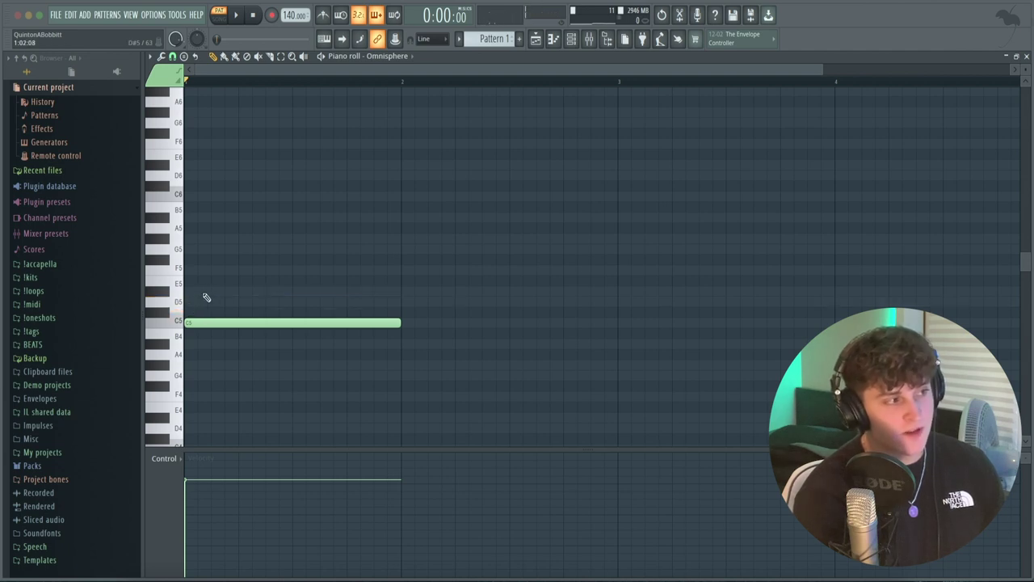
pyautogui.click(203, 291)
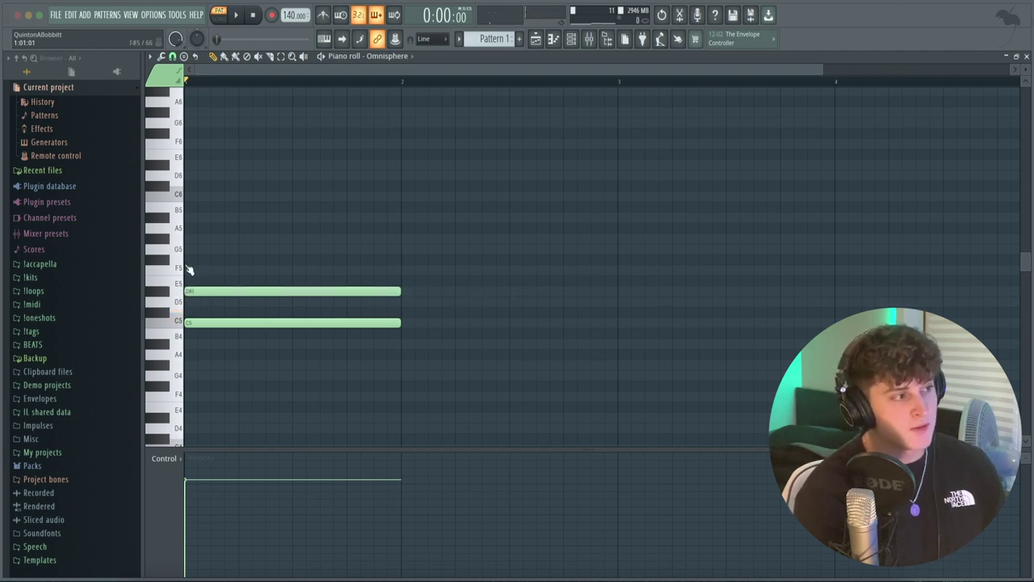
pyautogui.click(196, 270)
pyautogui.rightClick(197, 270)
pyautogui.click(192, 251)
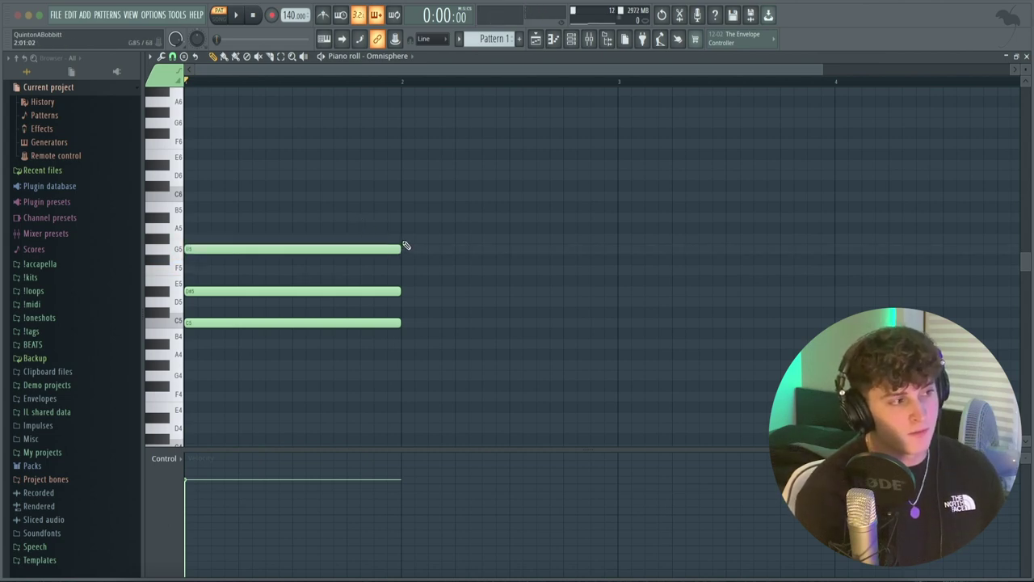
pyautogui.press('space')
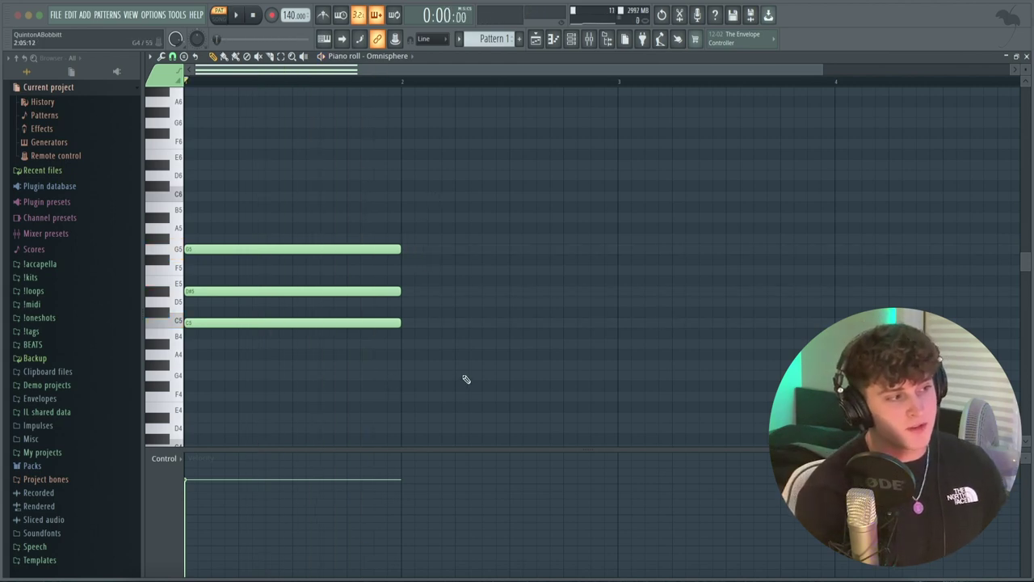
# - Add a second chord in bar 2 from full-bar D5, F5 and G#5 notes
pyautogui.moveTo(464, 377); pyautogui.dragTo(263, 217)
pyautogui.click(531, 305)
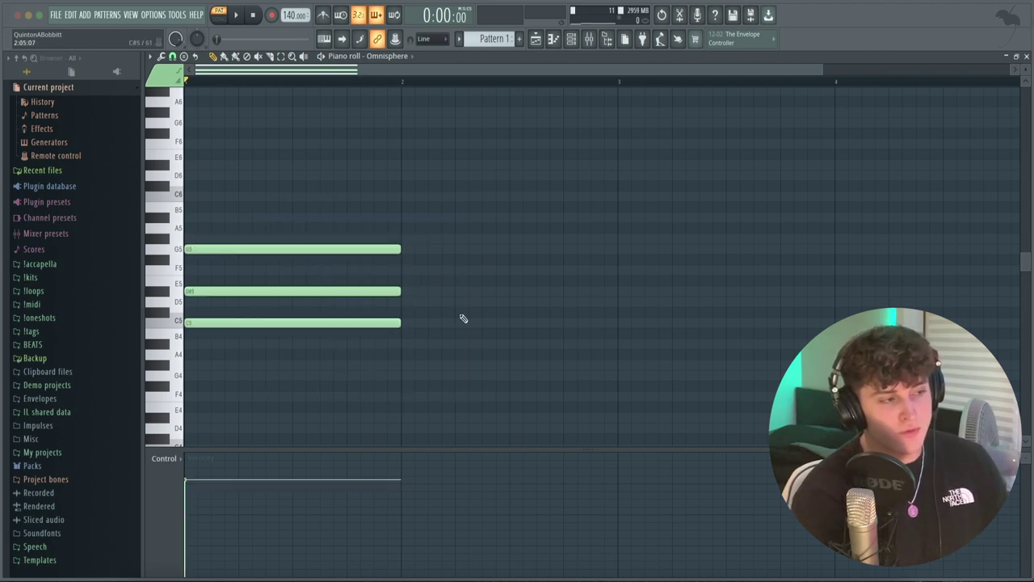
pyautogui.click(403, 301)
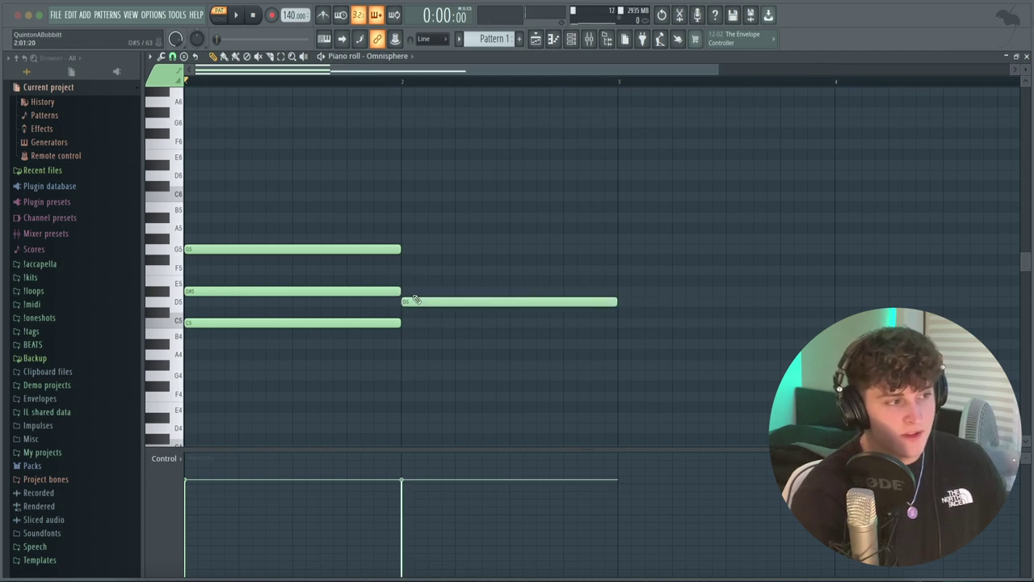
pyautogui.click(403, 270)
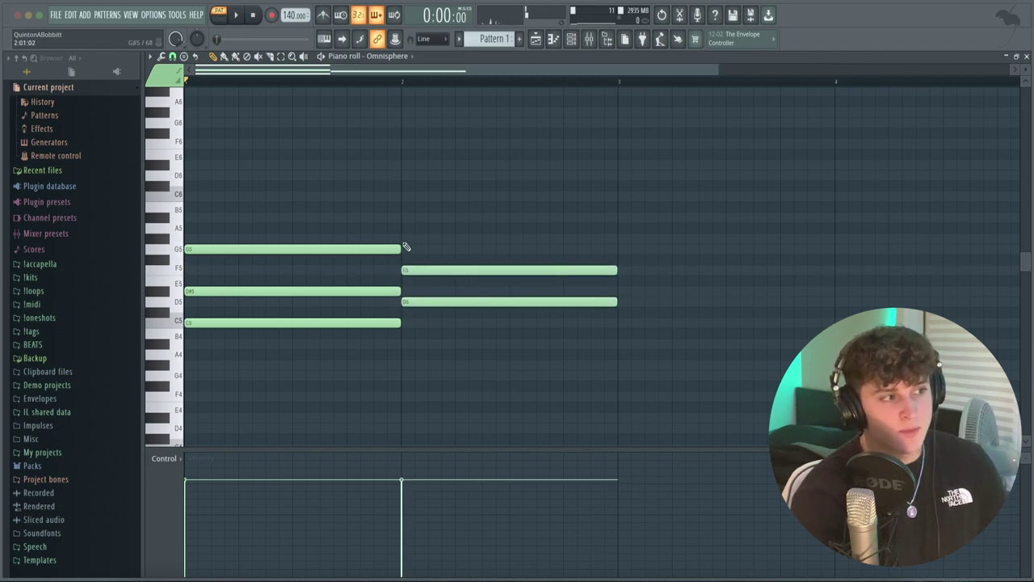
pyautogui.click(403, 240)
# - Check the bar 2 chord's notes and play back both chords
pyautogui.moveTo(455, 352); pyautogui.dragTo(428, 236)
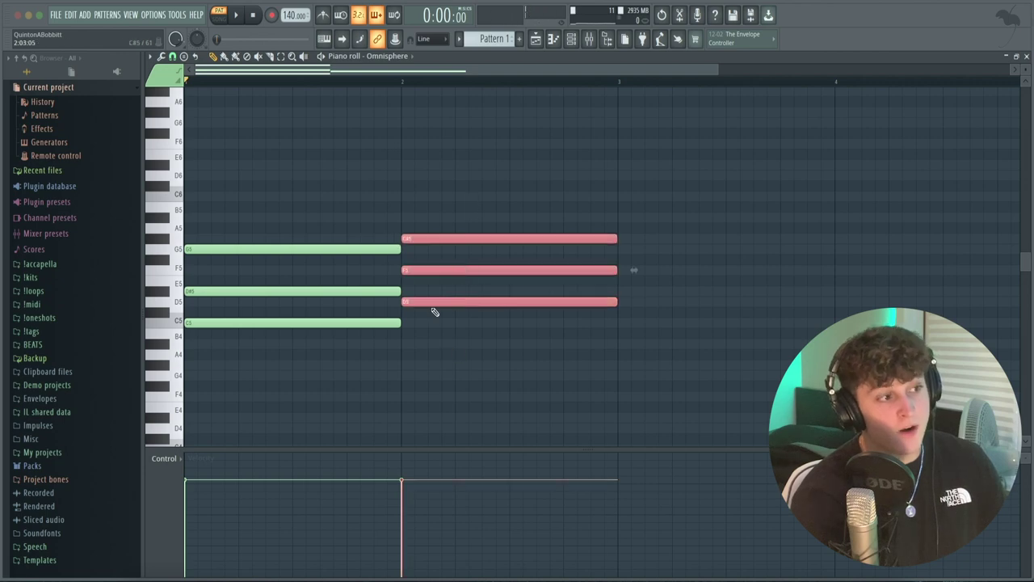
pyautogui.moveTo(443, 330); pyautogui.dragTo(388, 203)
pyautogui.keyDown('super'); pyautogui.click(344, 178); pyautogui.keyUp('super')
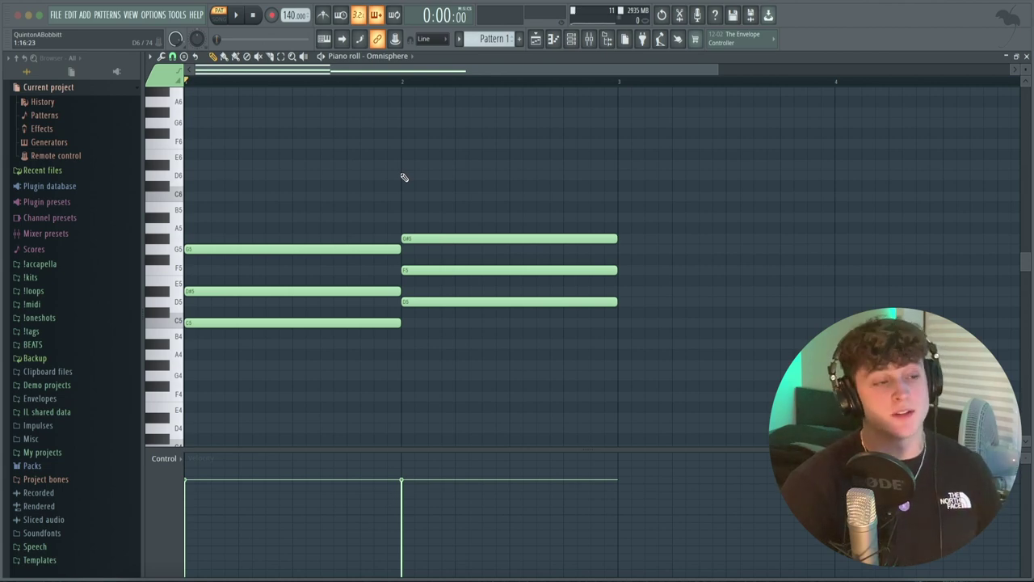
pyautogui.press('space')
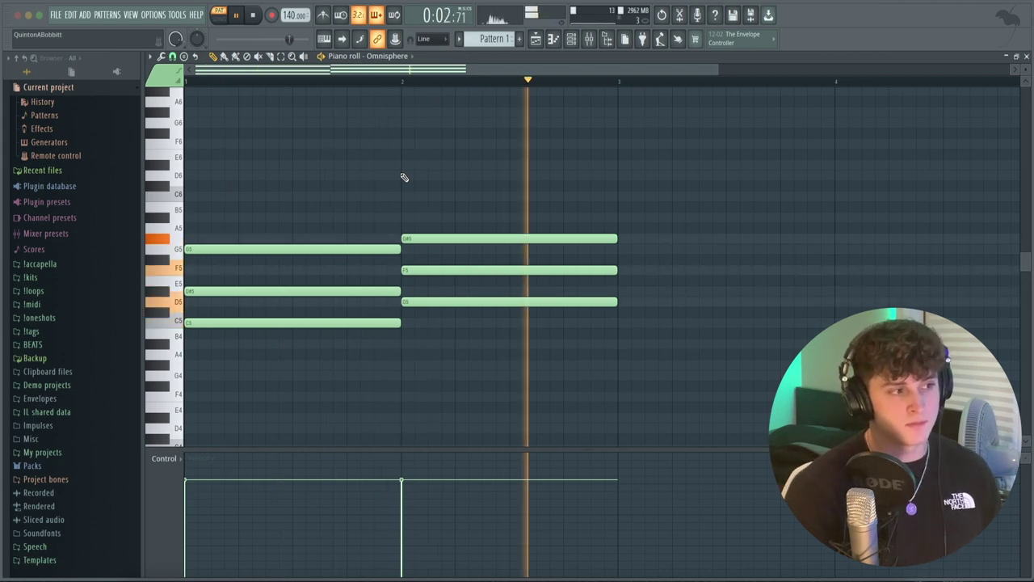
pyautogui.press('space')
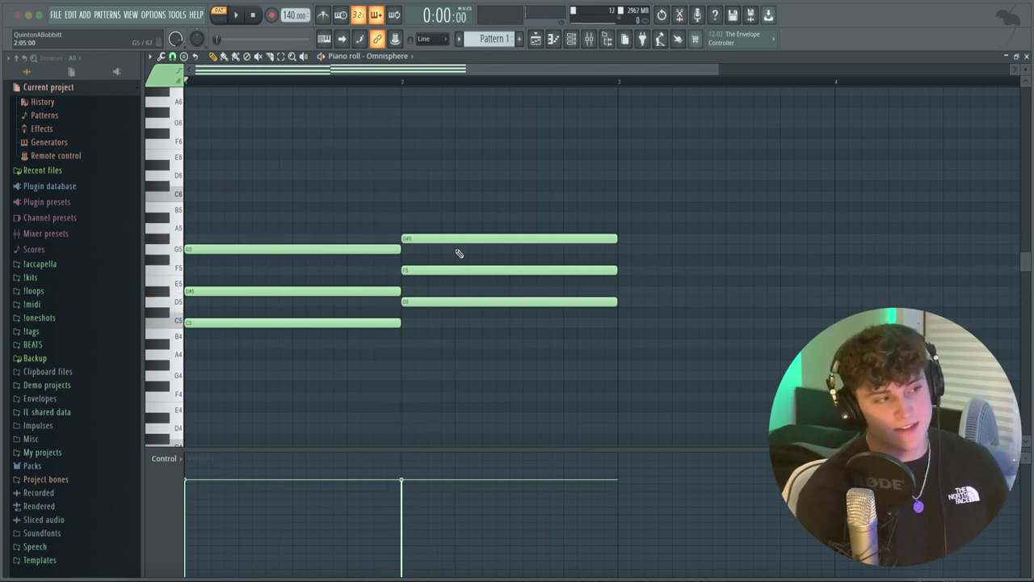
# - Raise the bar 2 chord one semitone, adjust its upper notes to give D#5, G5 and A#5, and play back both chords
pyautogui.moveTo(517, 361); pyautogui.dragTo(649, 210)
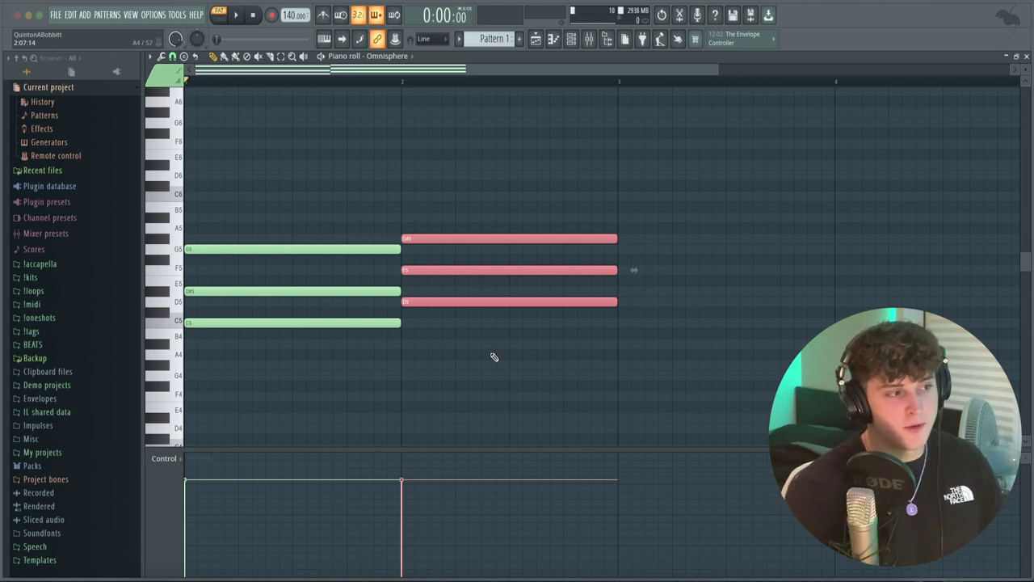
pyautogui.hotkey('shift', 'Up')
pyautogui.click(493, 356)
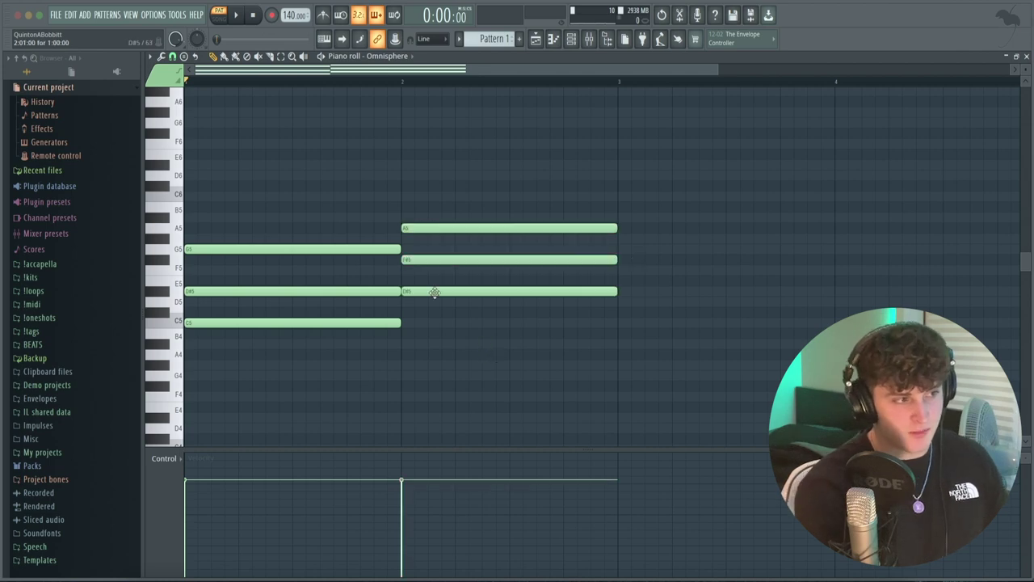
pyautogui.moveTo(424, 262); pyautogui.dragTo(430, 225)
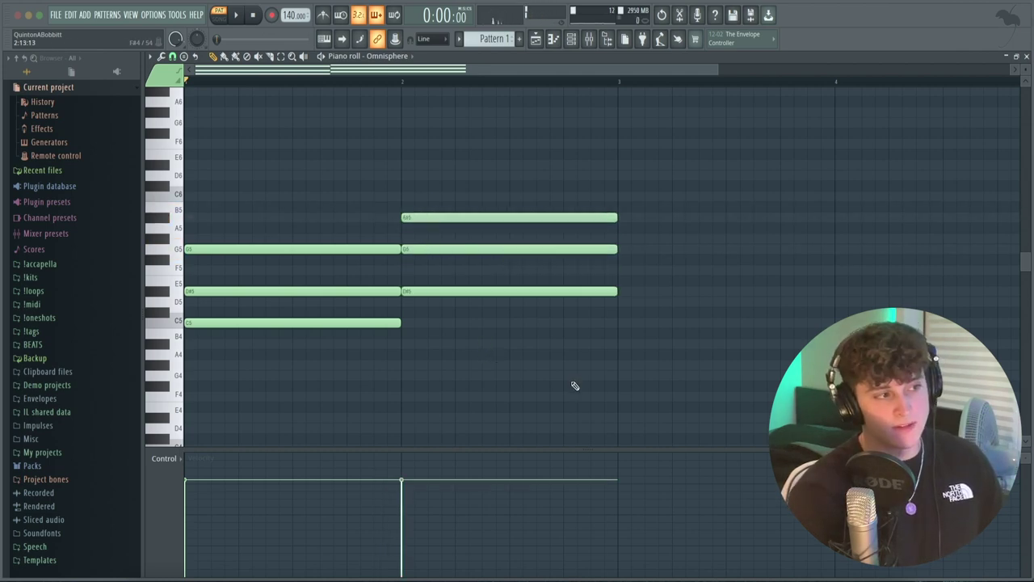
pyautogui.press('space')
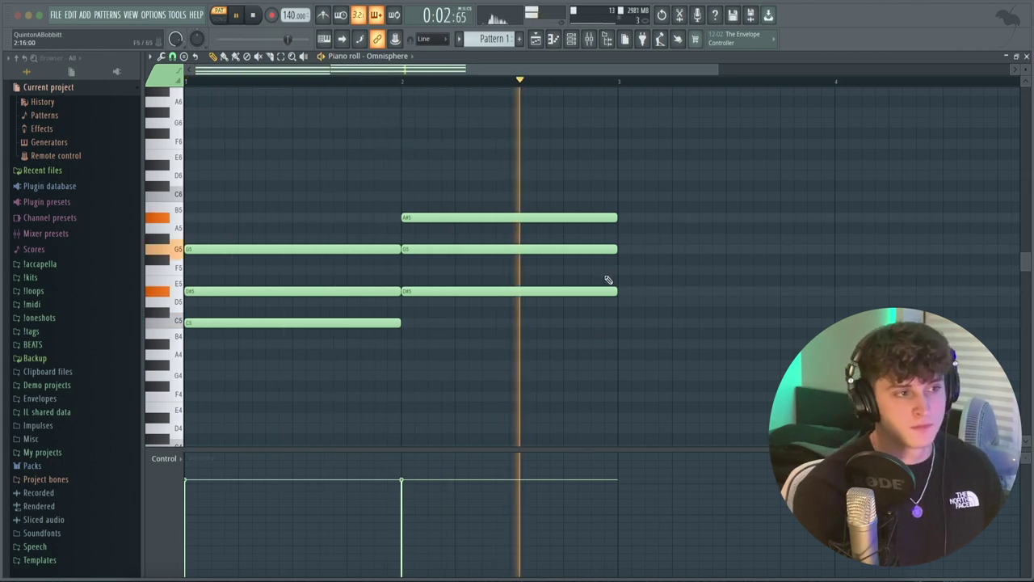
pyautogui.press('space')
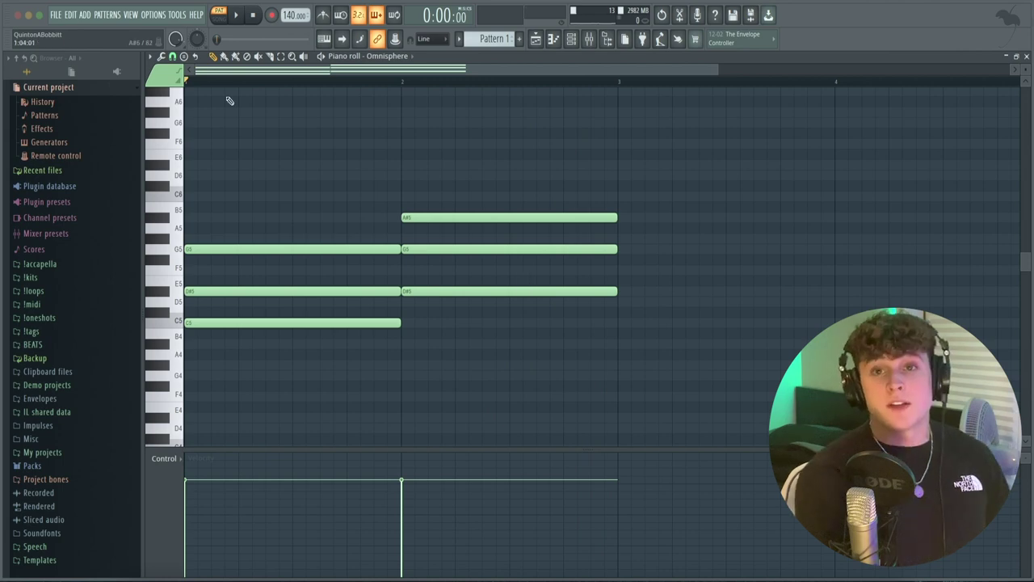
# - Stamp the Minor Natural (Aeolian) scale as full-bar notes starting from C5 in bar 1
pyautogui.click(150, 57)
pyautogui.moveTo(159, 105)
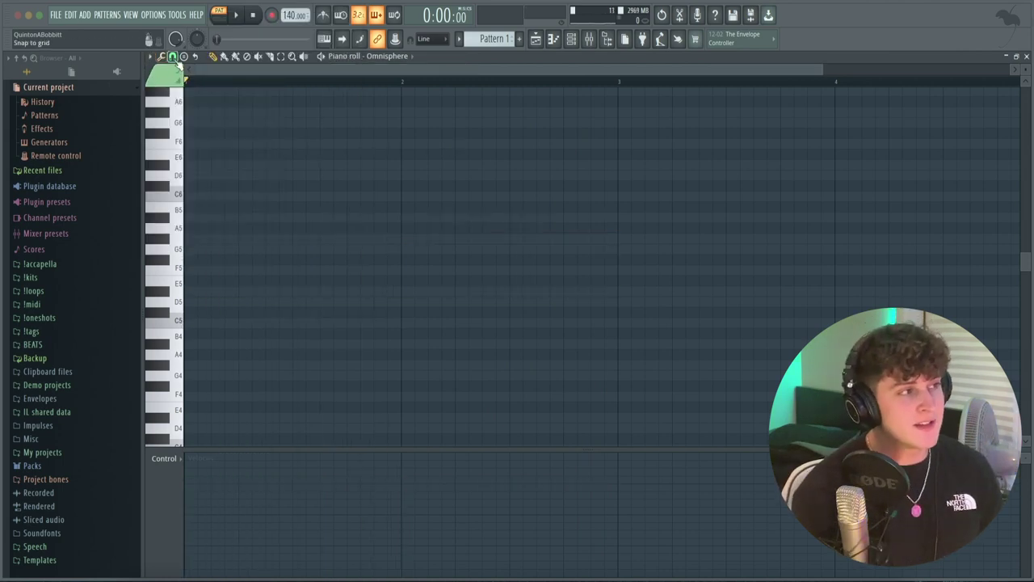
pyautogui.click(184, 57)
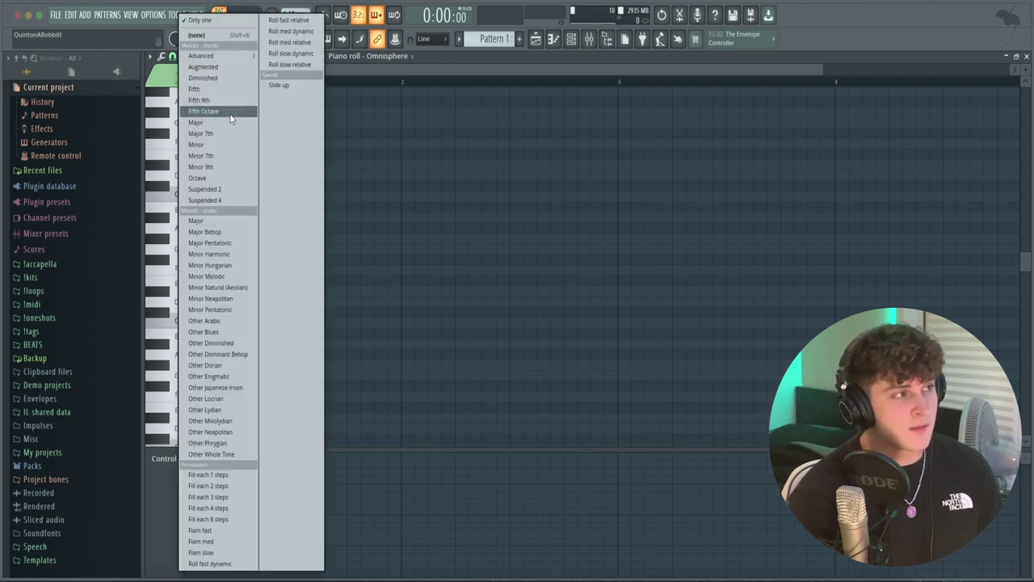
pyautogui.click(208, 67)
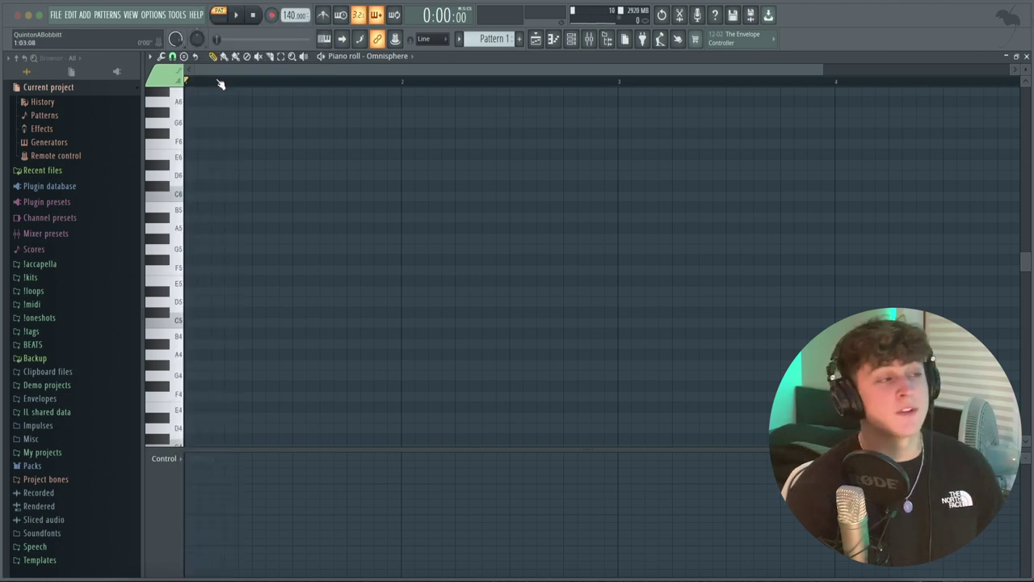
pyautogui.click(185, 56)
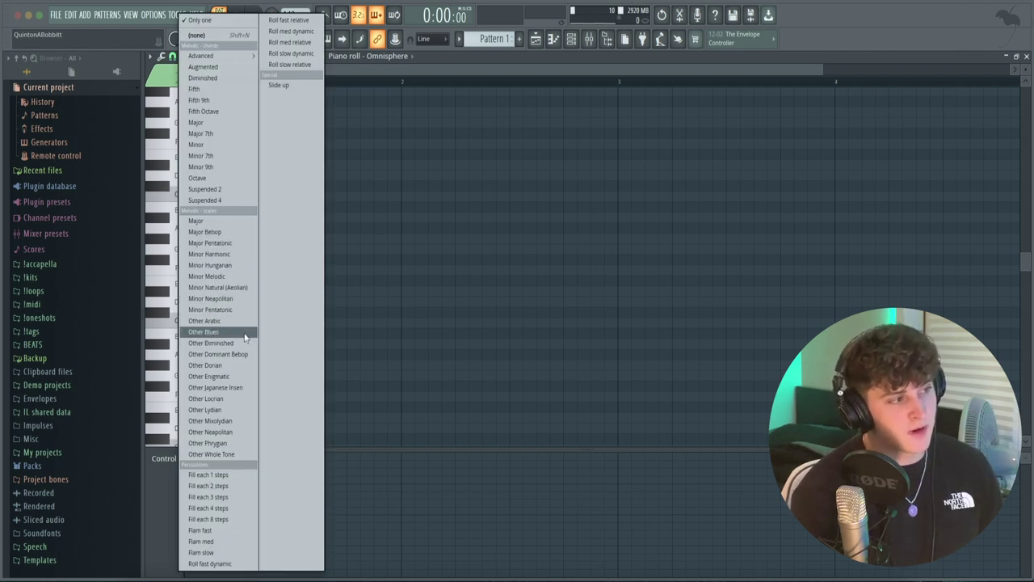
pyautogui.click(237, 294)
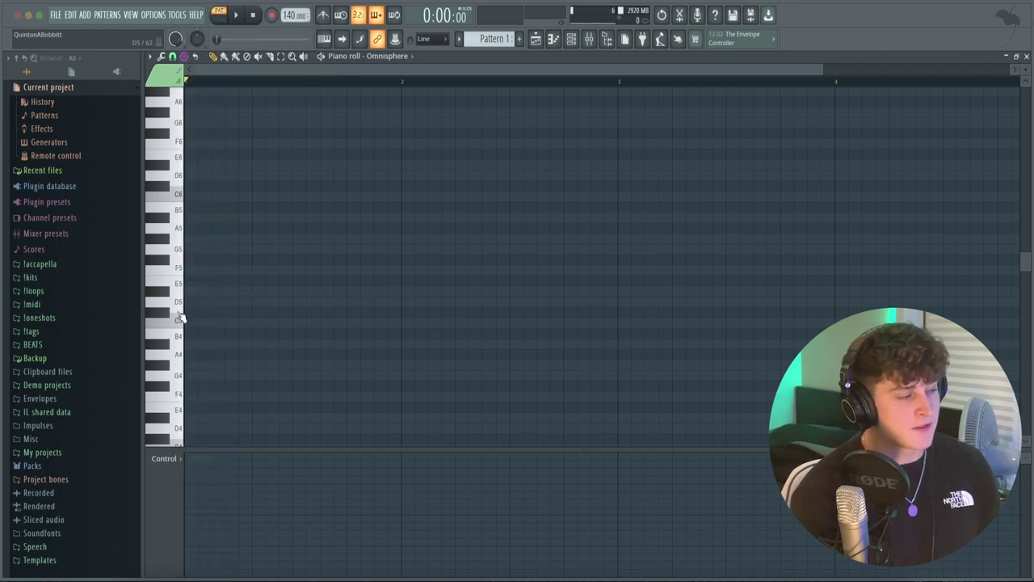
pyautogui.moveTo(251, 327); pyautogui.dragTo(165, 324)
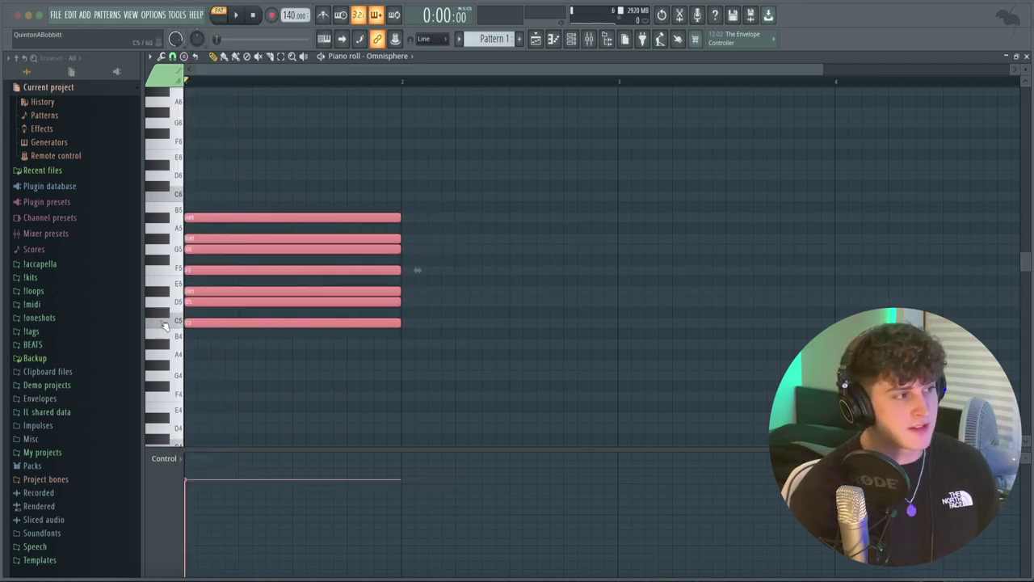
# - Erase all the stamped C minor scale notes from bar 1
pyautogui.moveTo(287, 371); pyautogui.dragTo(293, 183)
pyautogui.rightClick(484, 361)
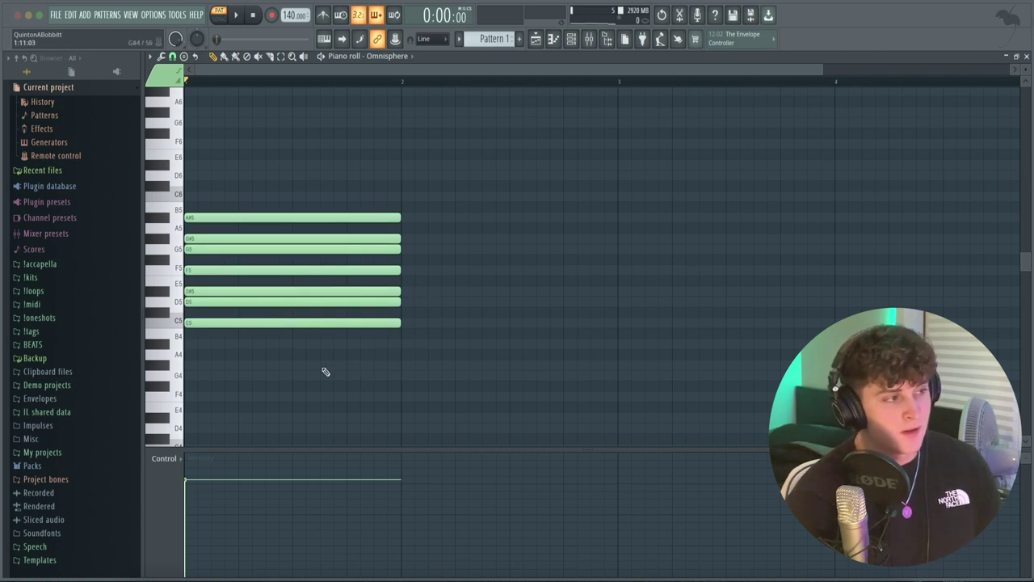
pyautogui.moveTo(271, 360); pyautogui.dragTo(255, 154)
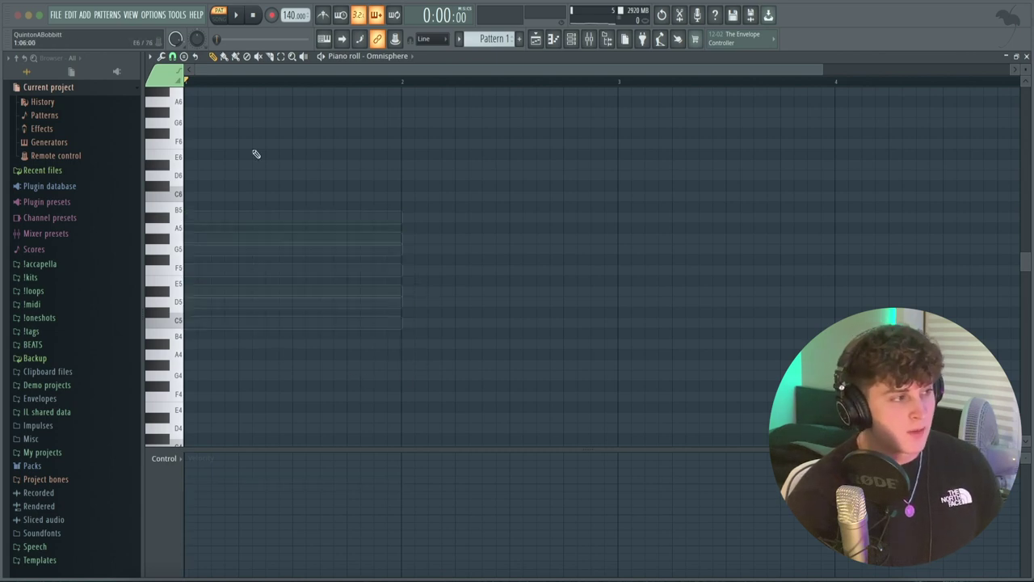
pyautogui.click(231, 249)
pyautogui.hotkey('ctrl', 'z')
# - Stamp the Minor Natural (Aeolian) scale as full-bar notes starting from G5 in bar 1
pyautogui.click(177, 57)
pyautogui.click(182, 58)
pyautogui.click(184, 57)
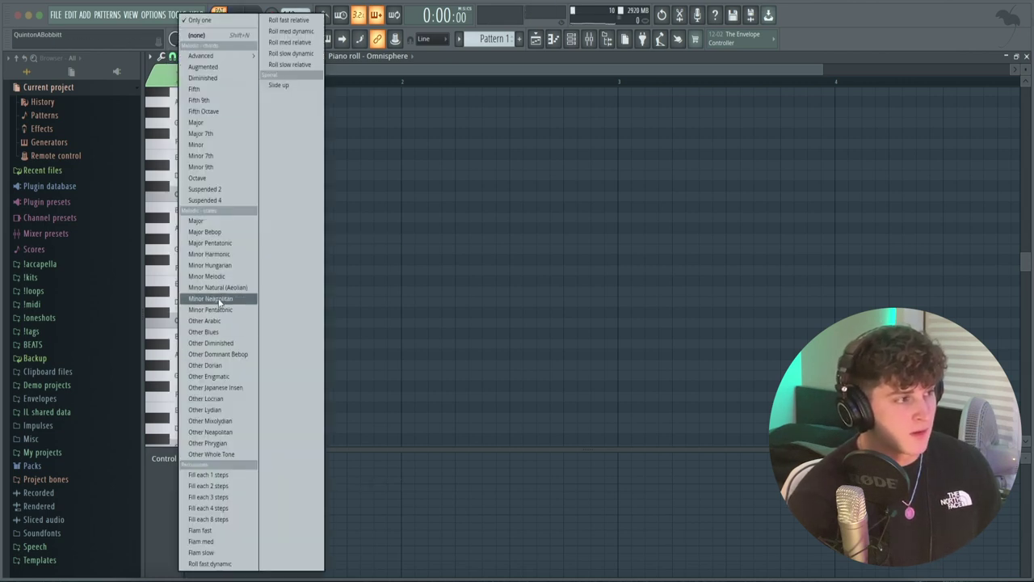
pyautogui.click(237, 287)
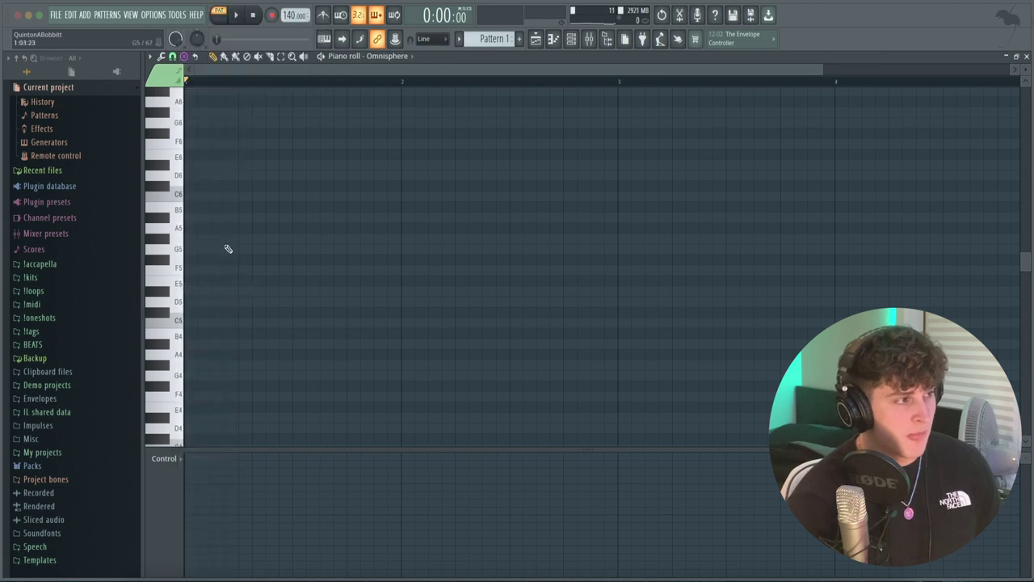
pyautogui.click(229, 248)
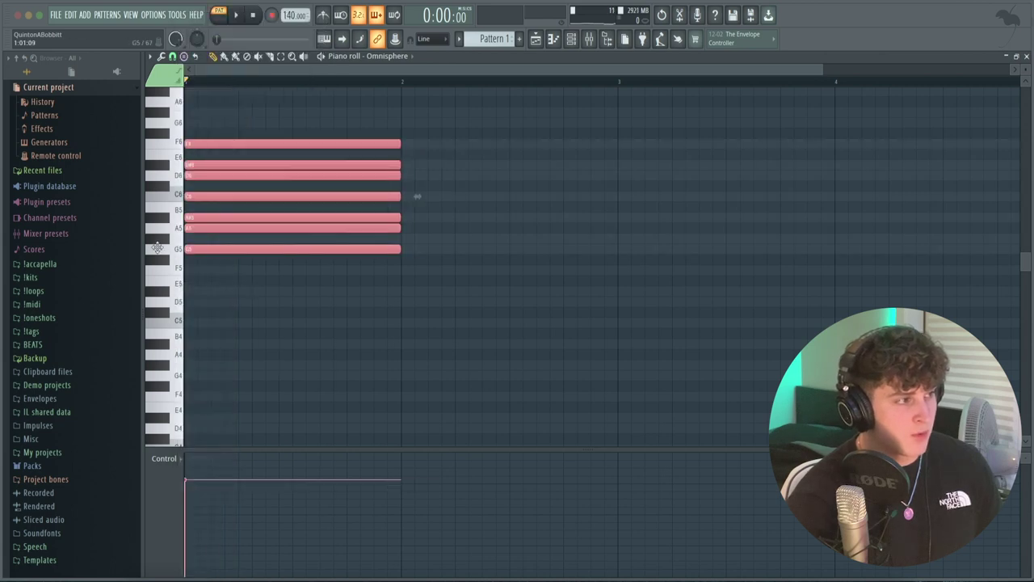
pyautogui.click(571, 39)
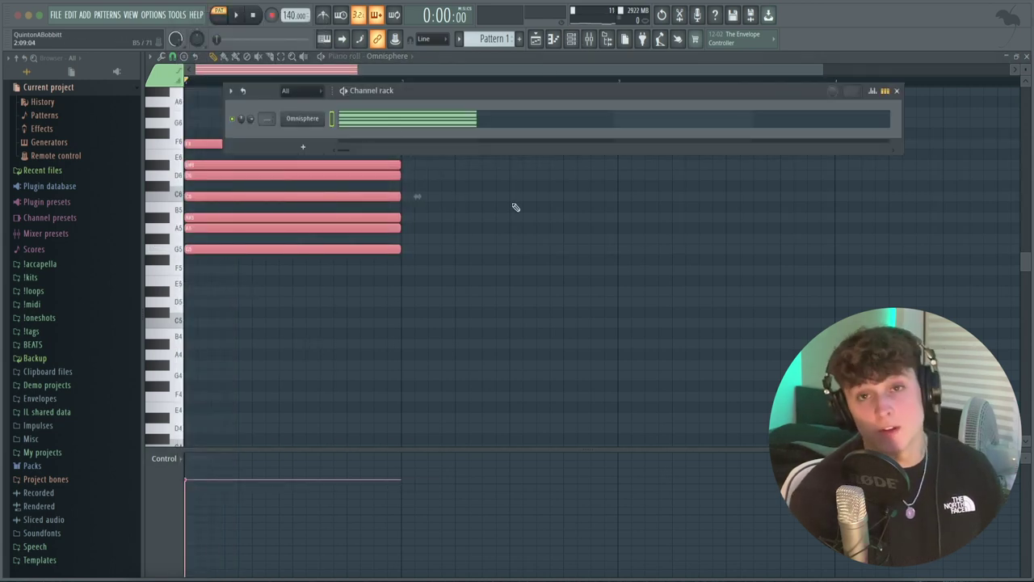
pyautogui.click(610, 350)
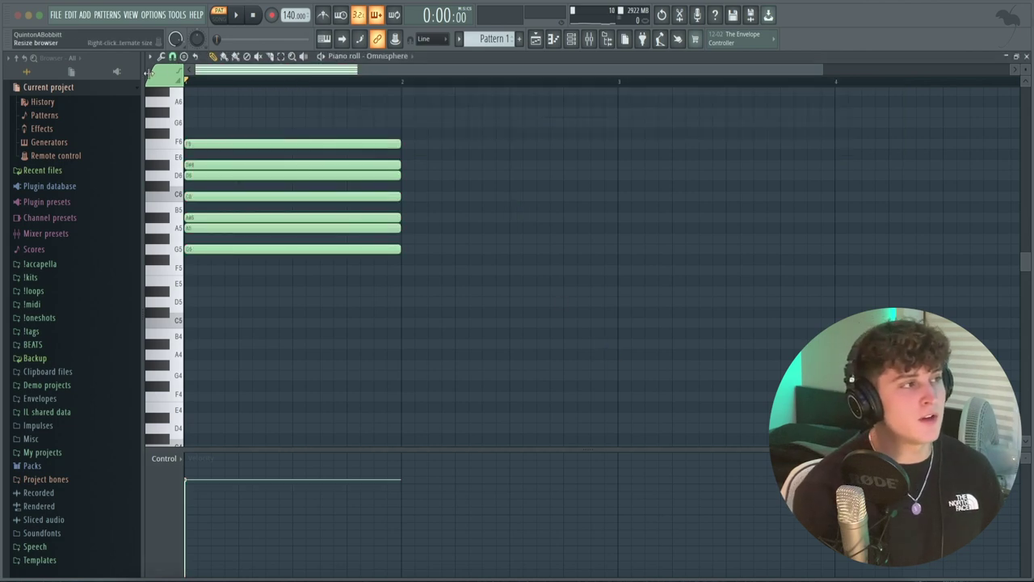
pyautogui.click(150, 56)
pyautogui.moveTo(193, 130)
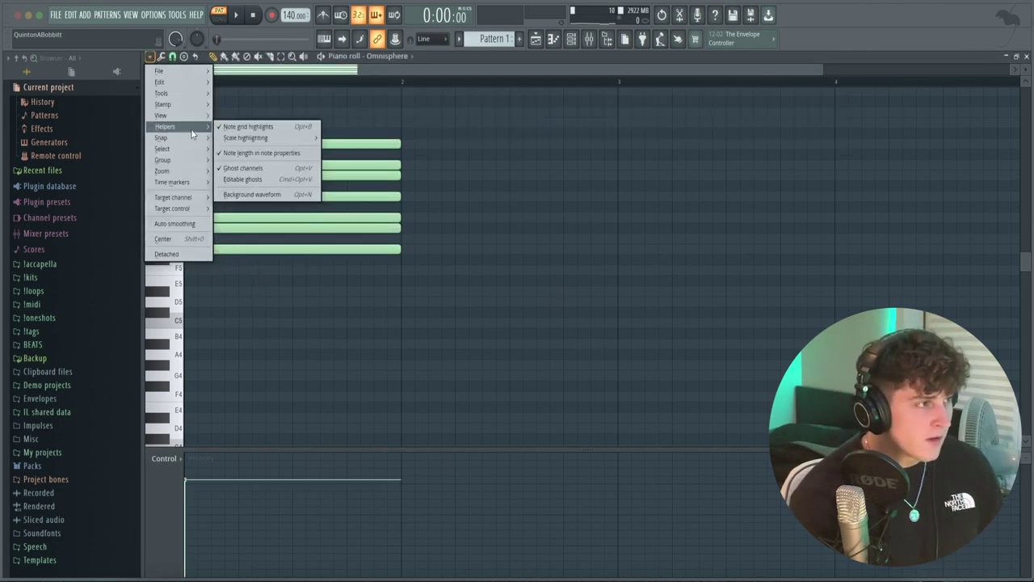
pyautogui.click(537, 214)
# - Clone the Omnisphere channel and open the clone's piano roll over the ghosted scale notes
pyautogui.click(572, 39)
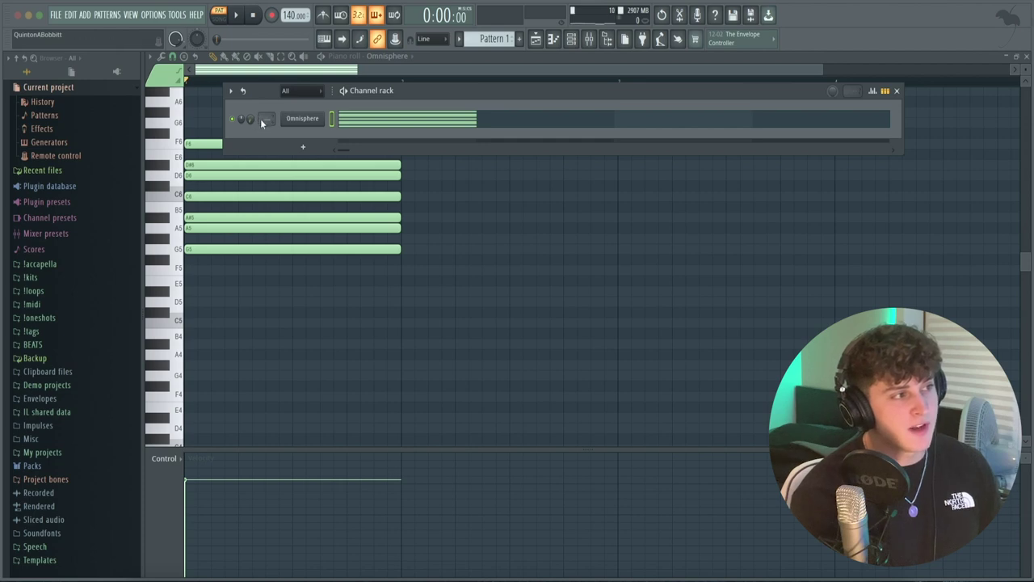
pyautogui.rightClick(304, 130)
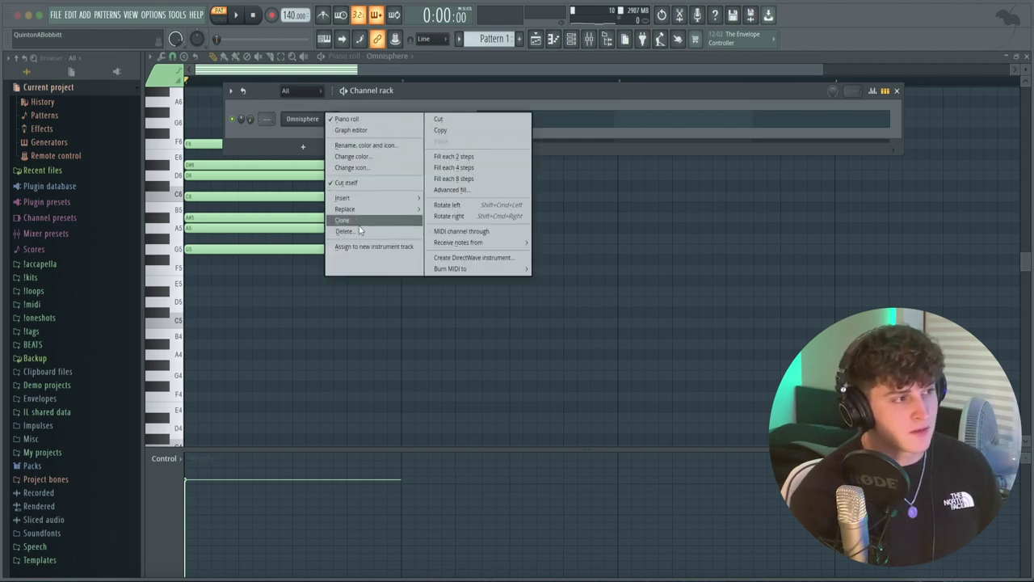
pyautogui.click(359, 223)
pyautogui.rightClick(323, 137)
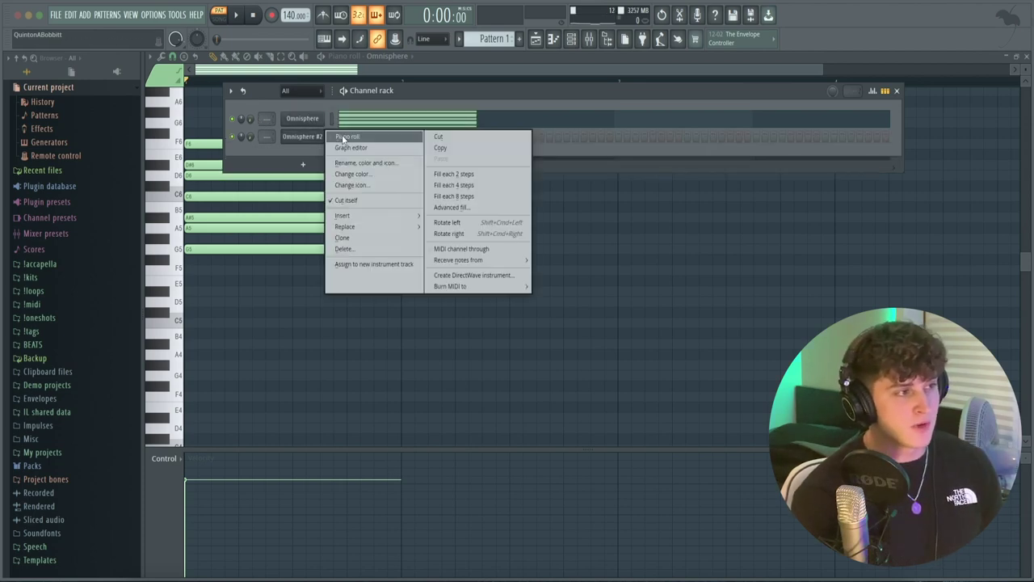
pyautogui.click(345, 136)
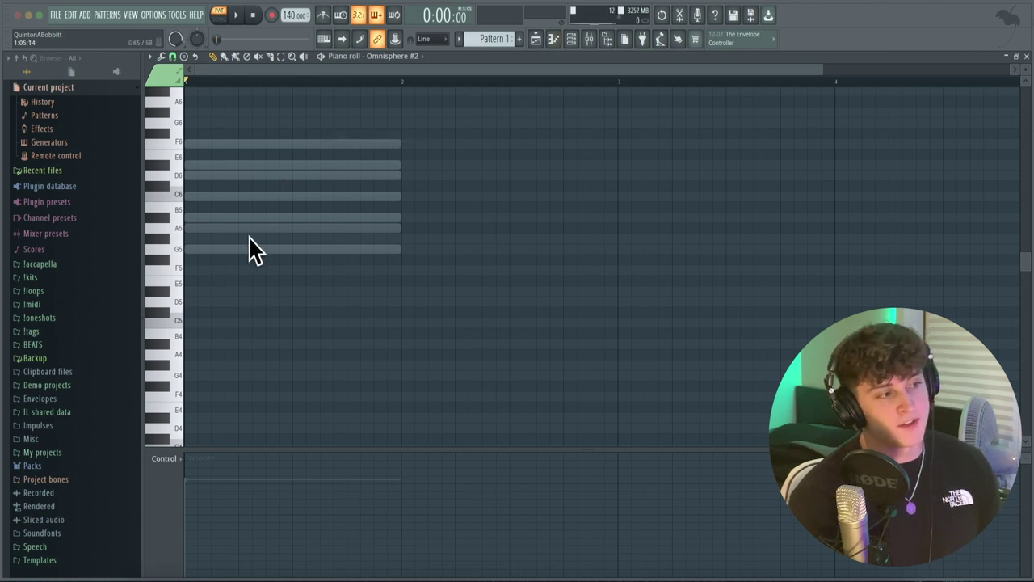
pyautogui.click(192, 252)
pyautogui.click(216, 249)
pyautogui.rightClick(332, 250)
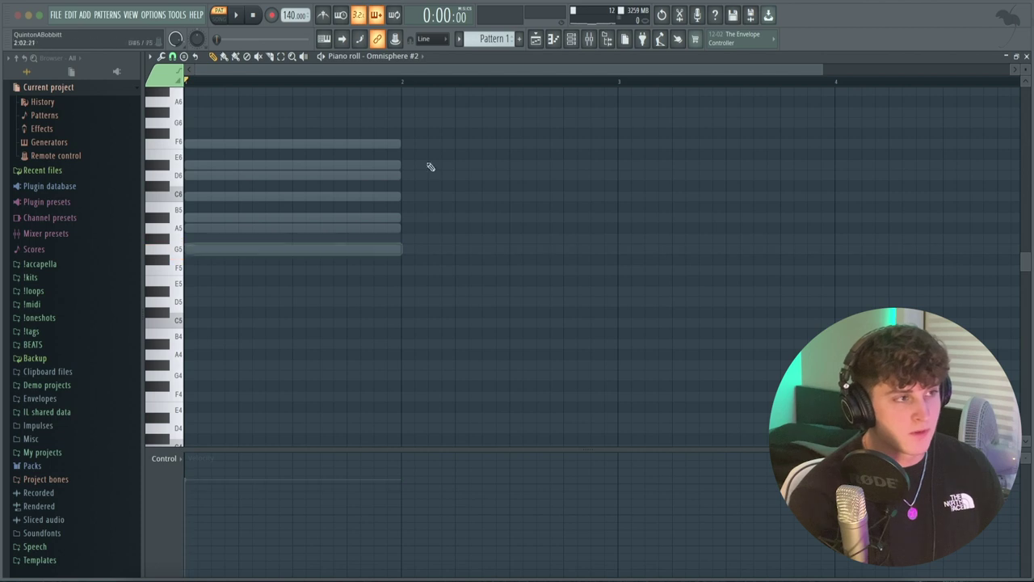
pyautogui.press('F6')
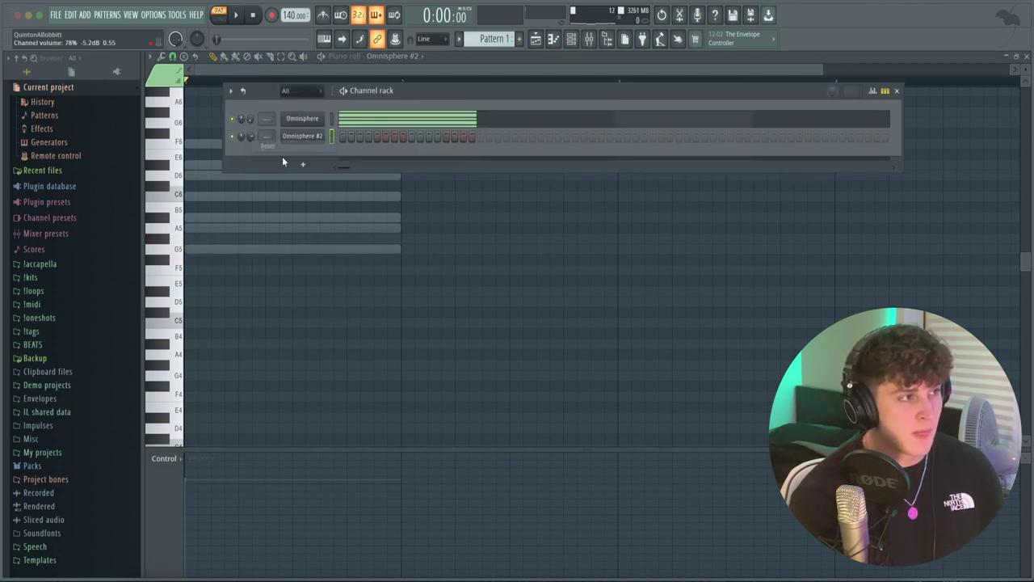
pyautogui.press('F6')
# - Build a G minor chord in bar 1 from full-bar G5, A#5 and D6 notes over the ghost notes, and play it
pyautogui.click(192, 250)
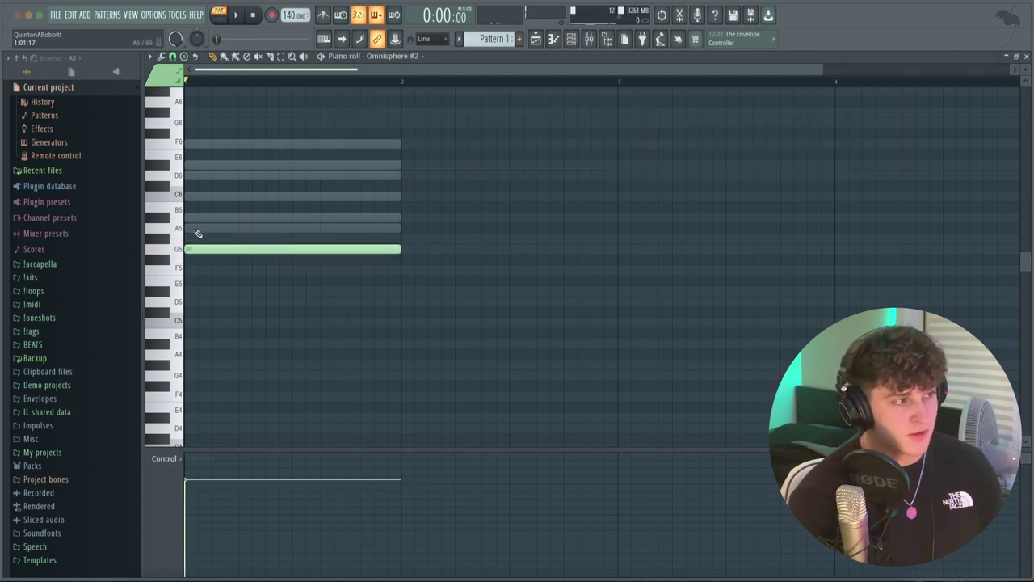
pyautogui.click(202, 217)
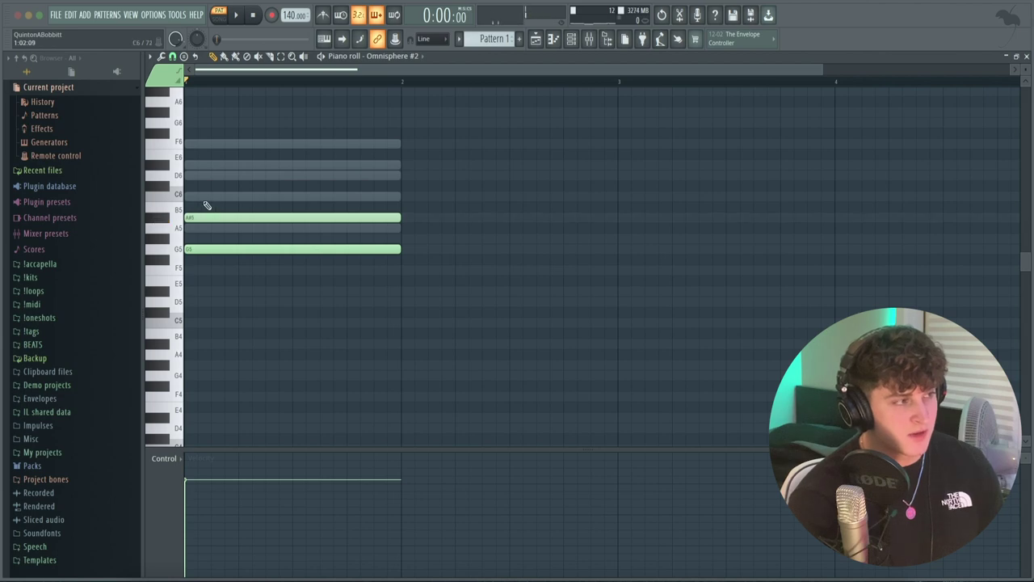
pyautogui.click(207, 176)
pyautogui.press('space')
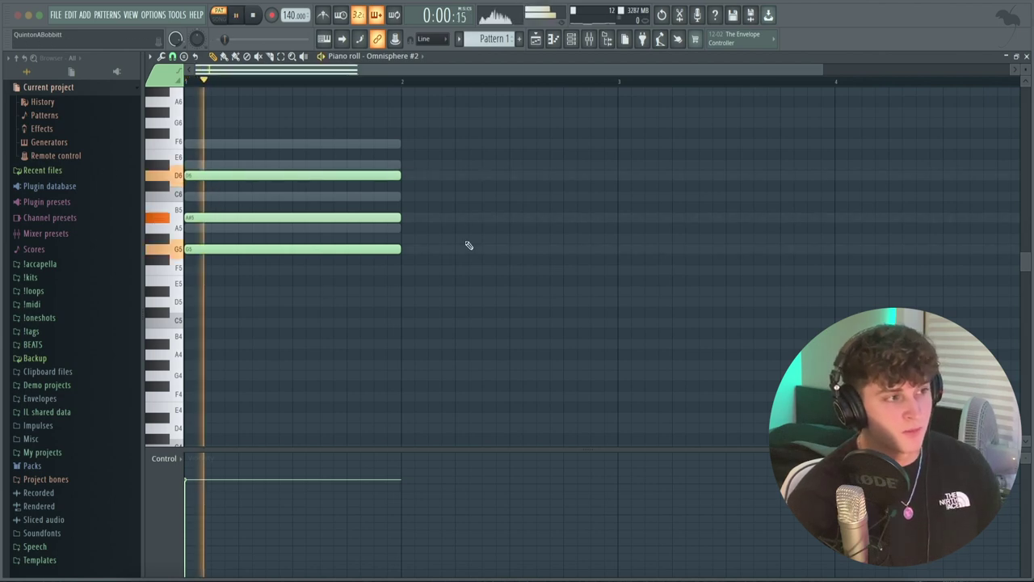
pyautogui.press('space')
# - Lower the G minor chord by one octave, play it, and erase its three notes
pyautogui.hotkey('ctrl', 'Down')
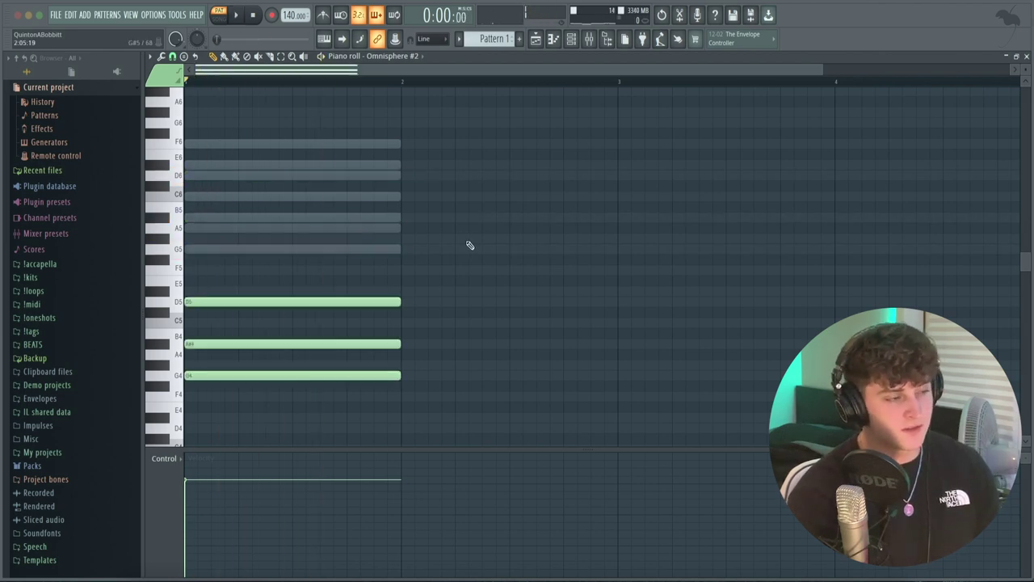
pyautogui.press('space')
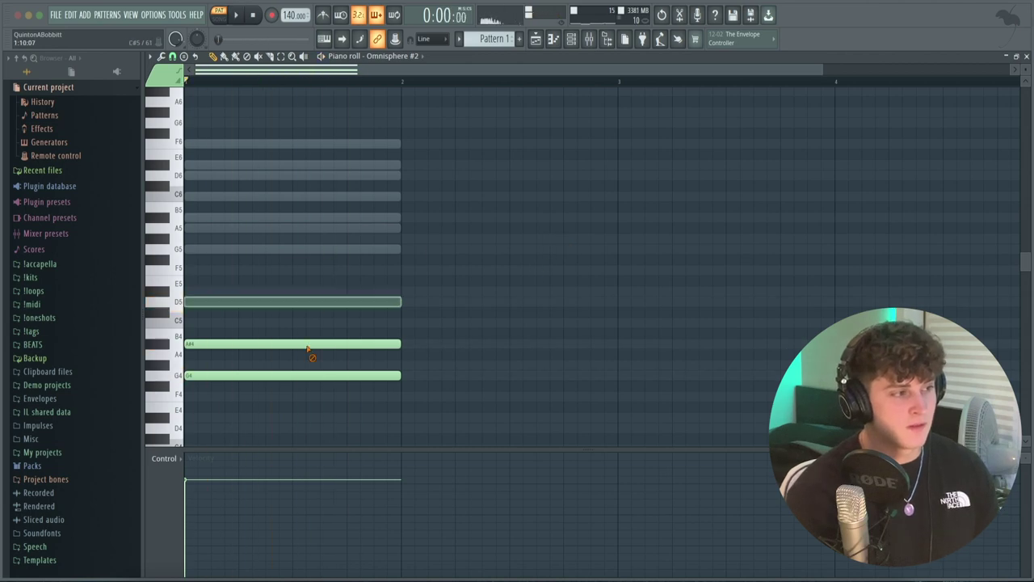
pyautogui.hotkey('ctrl', 'Up')
pyautogui.rightClick(307, 249)
pyautogui.rightClick(314, 218)
pyautogui.rightClick(325, 175)
# - Duplicate all the scale notes in the original Omnisphere channel one octave lower
pyautogui.click(572, 38)
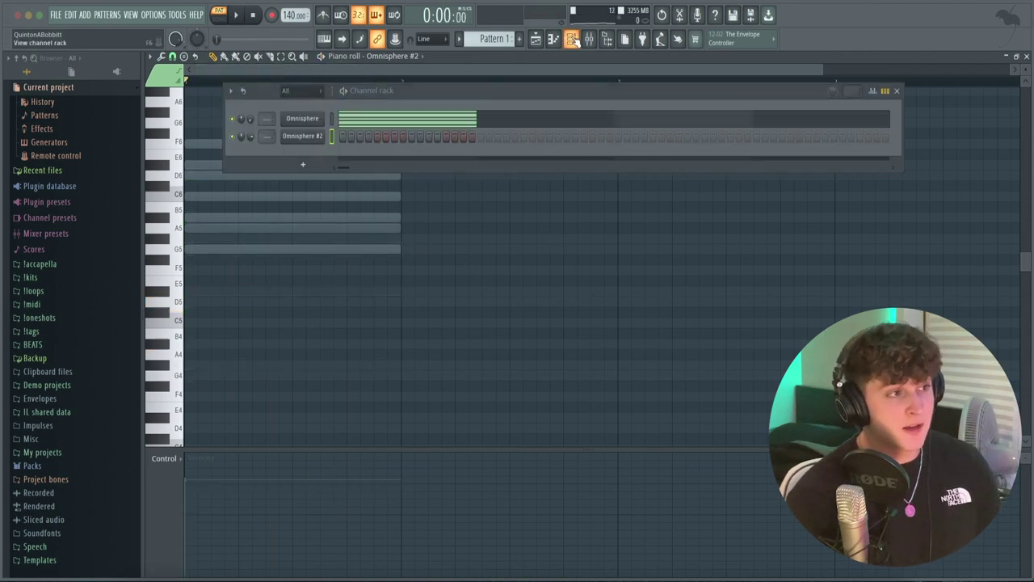
pyautogui.click(380, 119)
pyautogui.hotkey('ctrl', 'a')
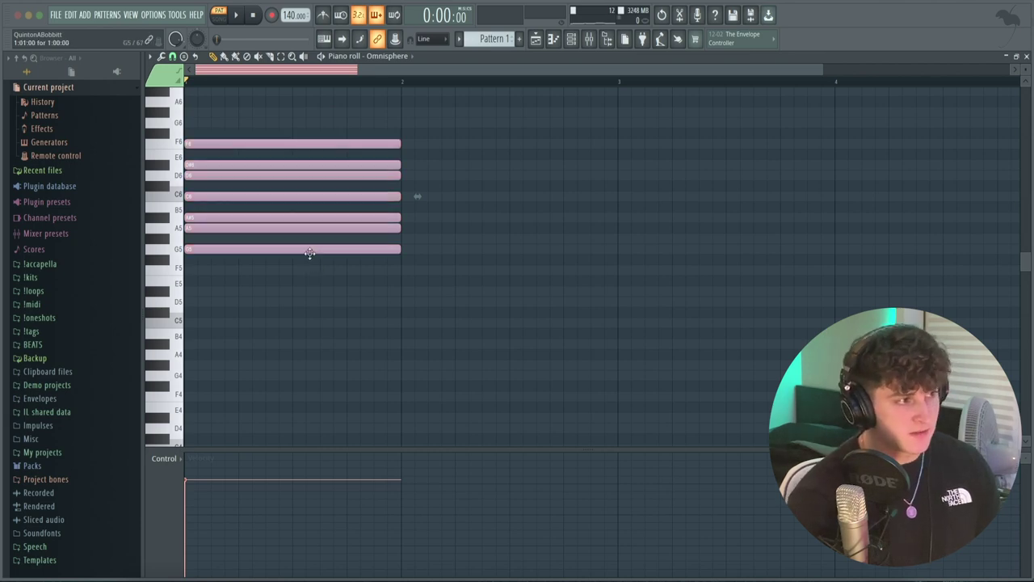
pyautogui.hotkey('ctrl', 'c')
pyautogui.hotkey('ctrl', 'v')
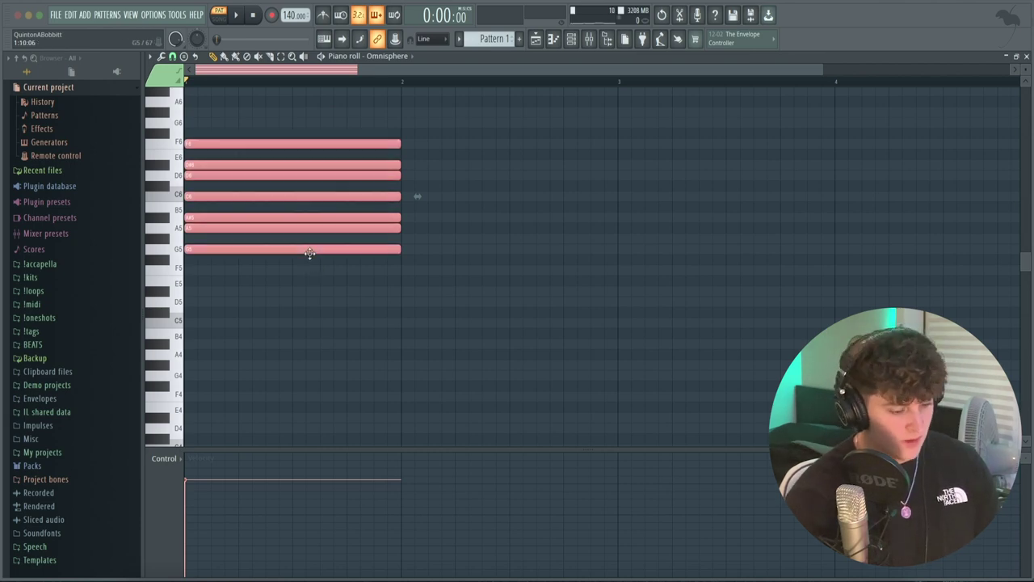
pyautogui.hotkey('ctrl', 'Down')
# - Copy the stacked scale notes and paste them one octave higher in bar 1
pyautogui.moveTo(328, 412); pyautogui.dragTo(295, 171)
pyautogui.hotkey('ctrl', 'c')
pyautogui.hotkey('ctrl', 'v')
pyautogui.hotkey('ctrl', 'Up')
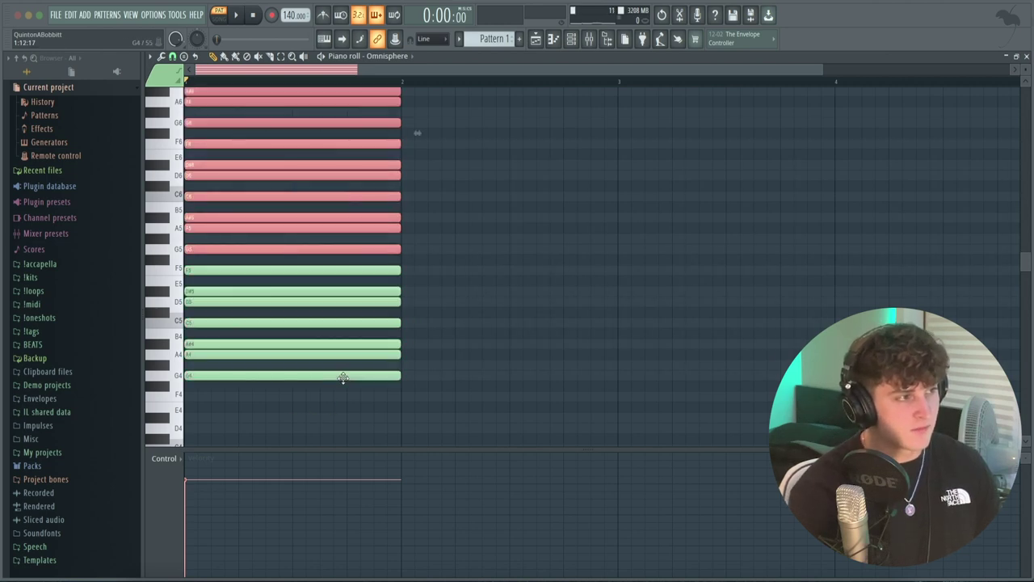
# - Clear all scale notes from the original Omnisphere channel and delete the cloned Omnisphere #2 channel
pyautogui.hotkey('ctrl', 'a')
pyautogui.press('Delete')
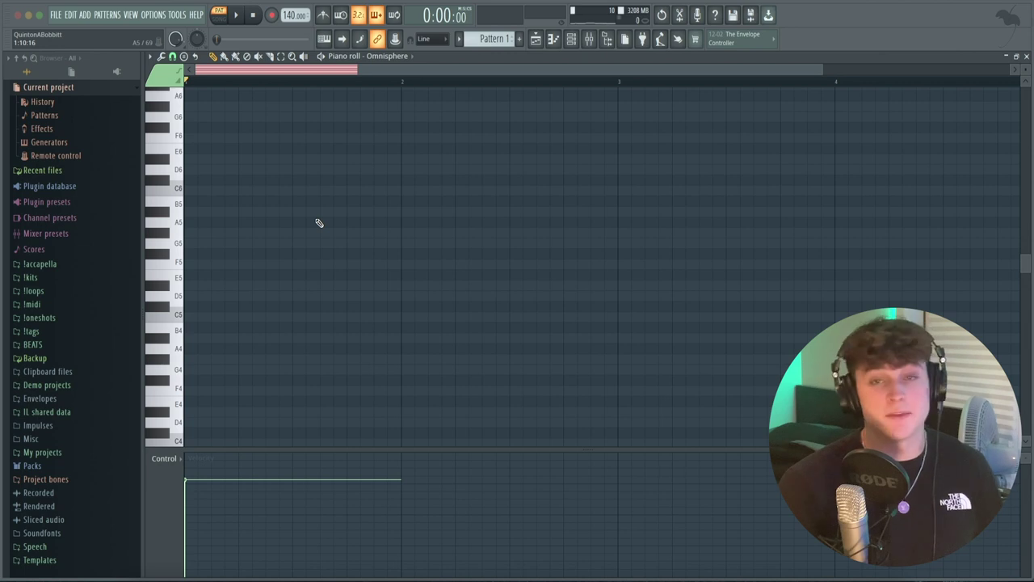
pyautogui.press('F6')
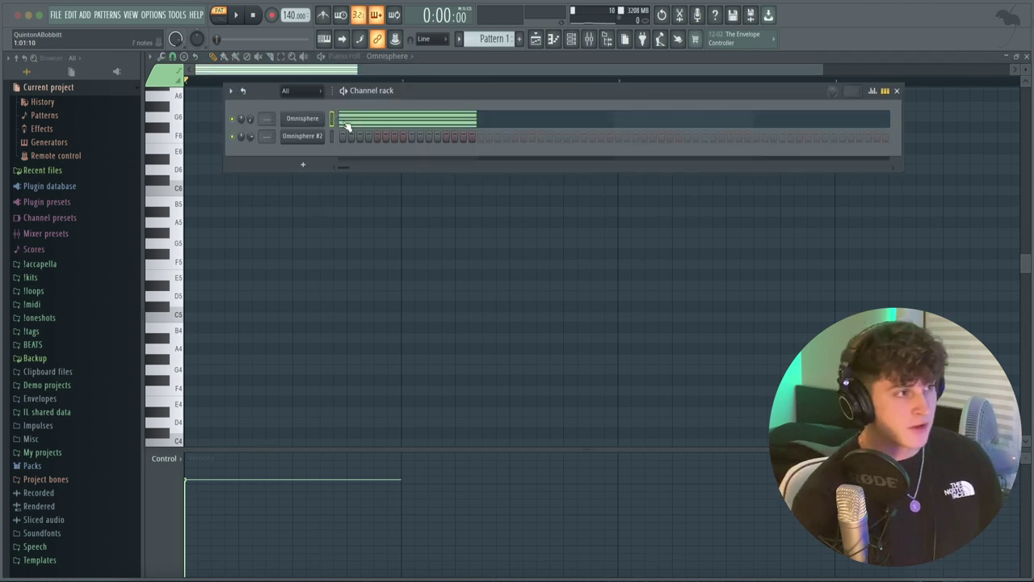
pyautogui.rightClick(311, 137)
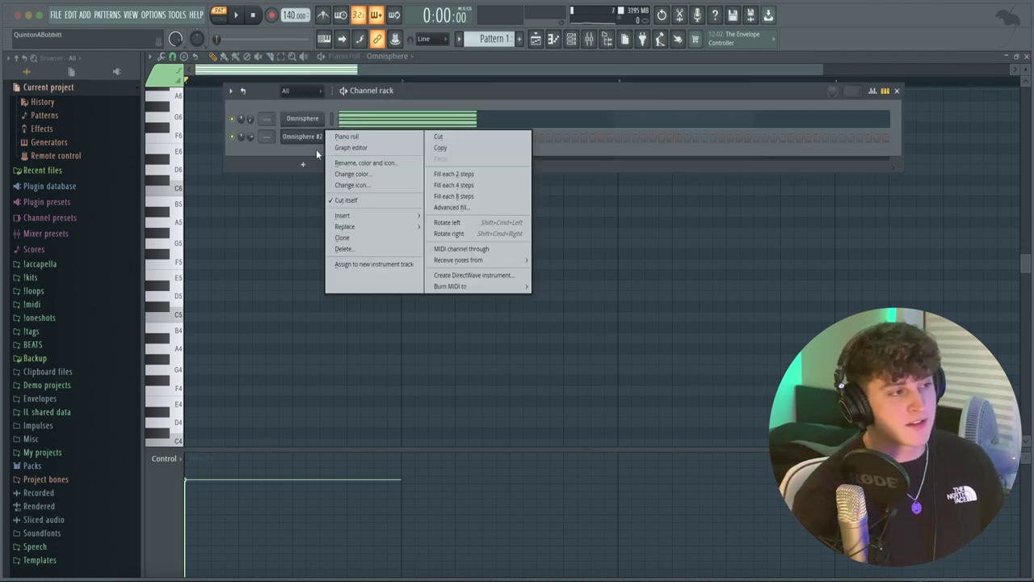
pyautogui.click(363, 248)
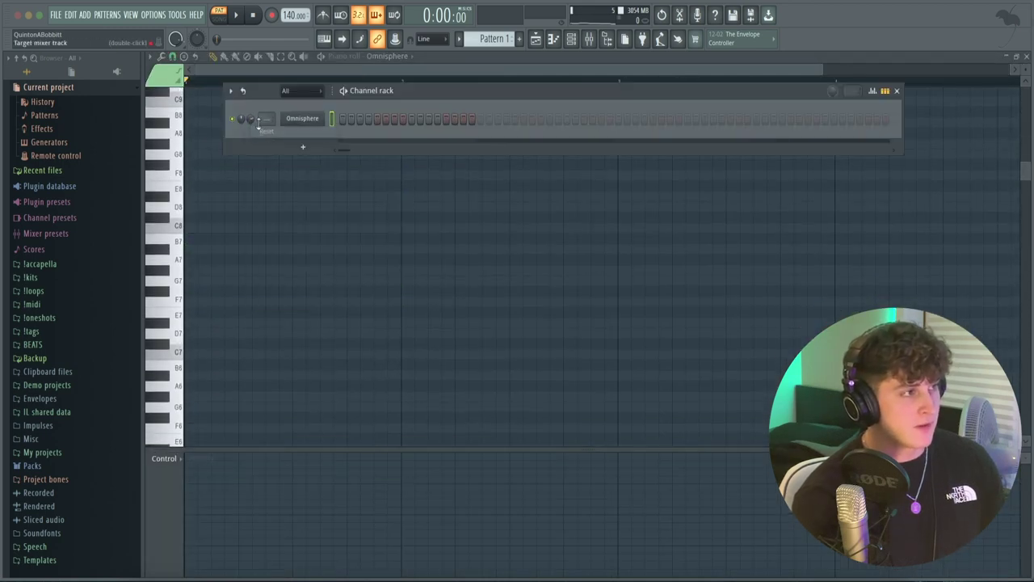
# - Set the piano roll's scale highlighting to Black Notes
pyautogui.click(151, 57)
pyautogui.moveTo(194, 128)
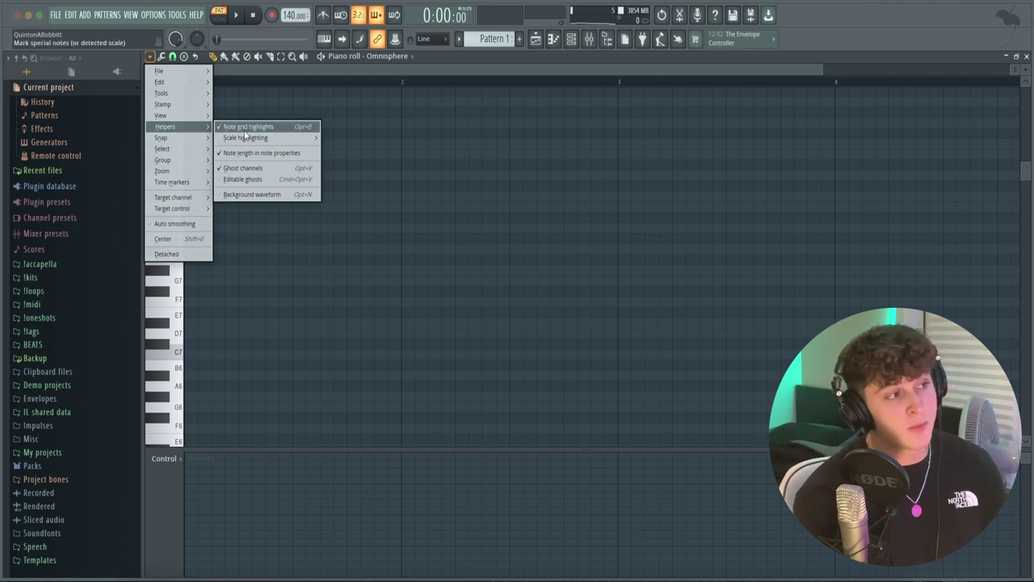
pyautogui.moveTo(246, 137)
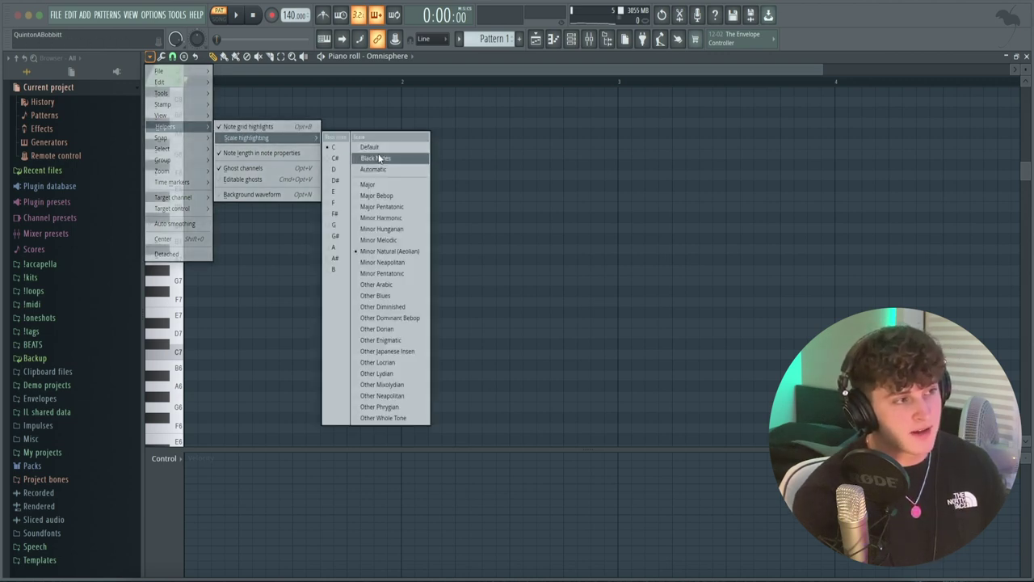
pyautogui.click(482, 183)
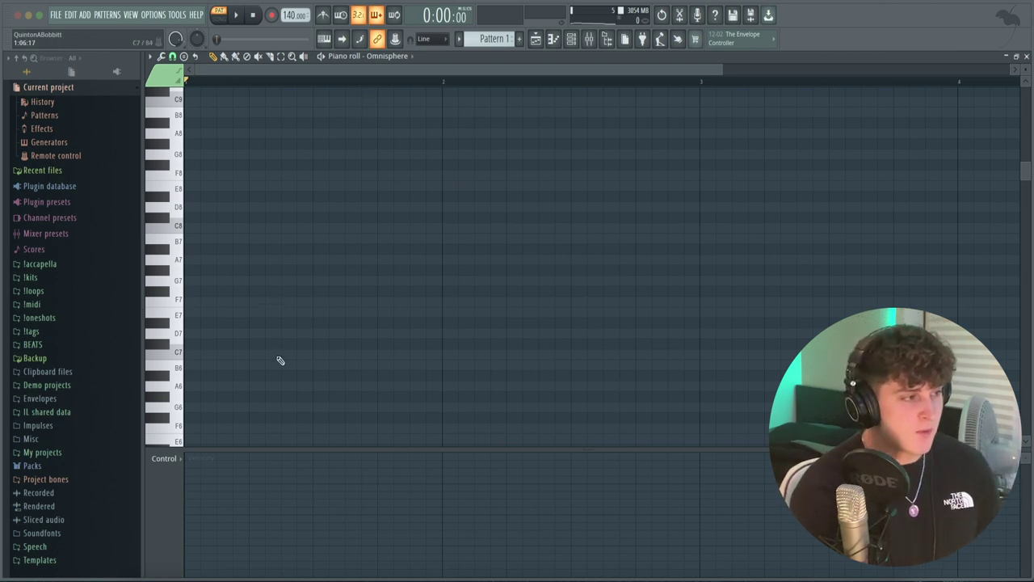
# - Place a one-bar C5 note in bar 1, count up three semitones to add D#5, and erase the counting notes between them
pyautogui.scroll(-4, 277, 361)
pyautogui.scroll(-3, 280, 337)
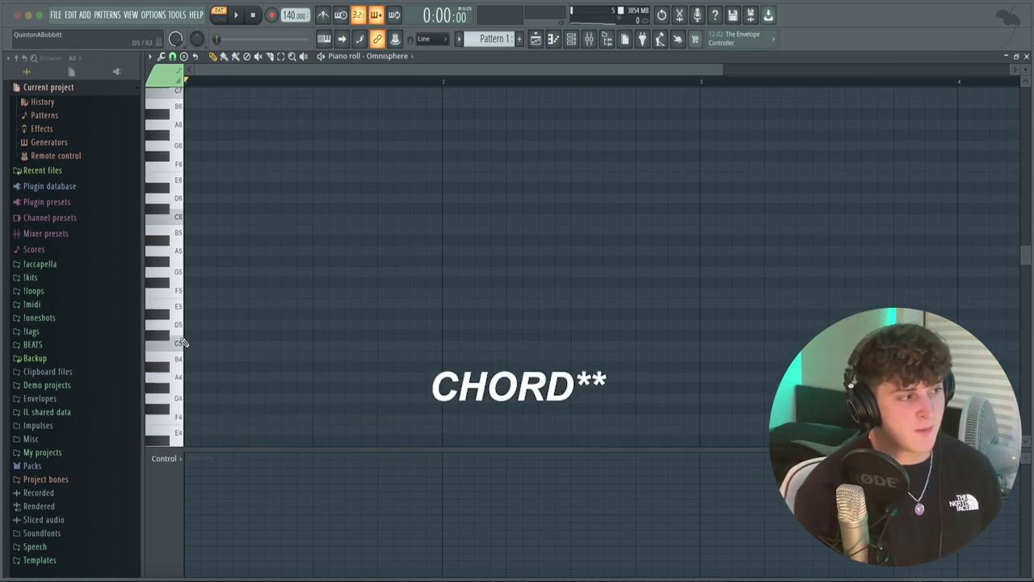
pyautogui.click(239, 343)
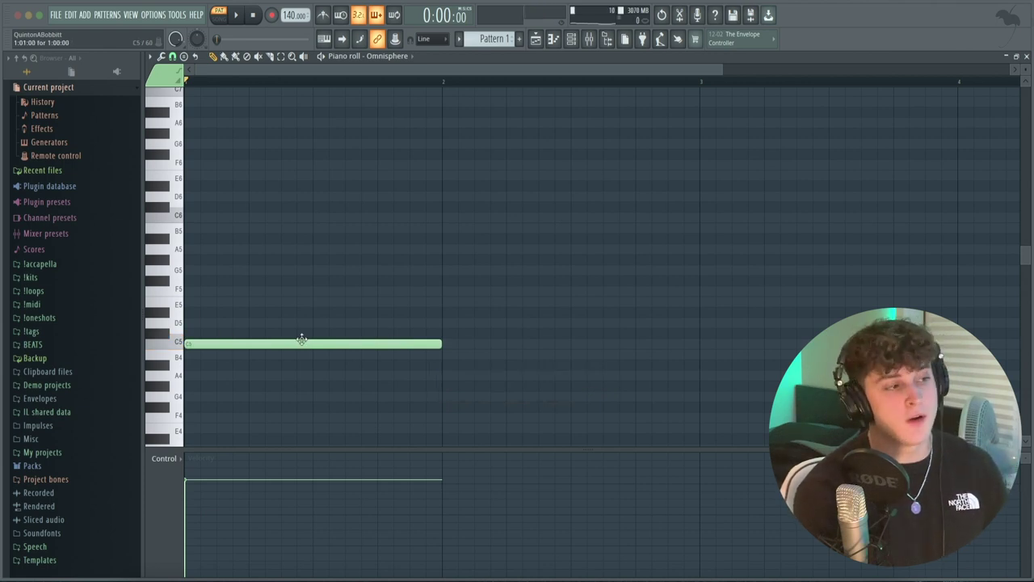
pyautogui.click(189, 332)
pyautogui.click(202, 322)
pyautogui.moveTo(187, 324); pyautogui.dragTo(185, 323)
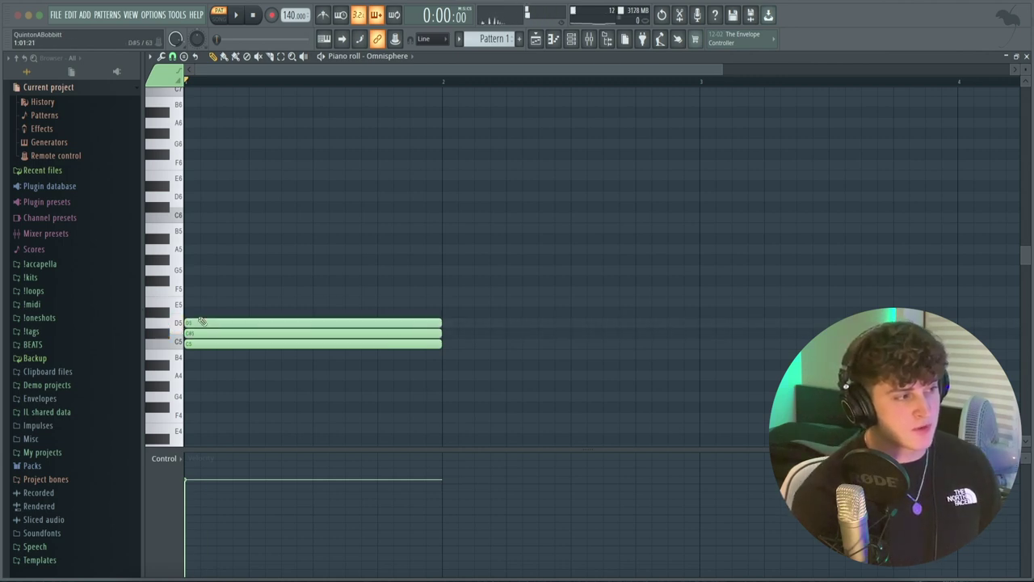
pyautogui.click(192, 313)
pyautogui.rightClick(194, 324)
pyautogui.rightClick(201, 333)
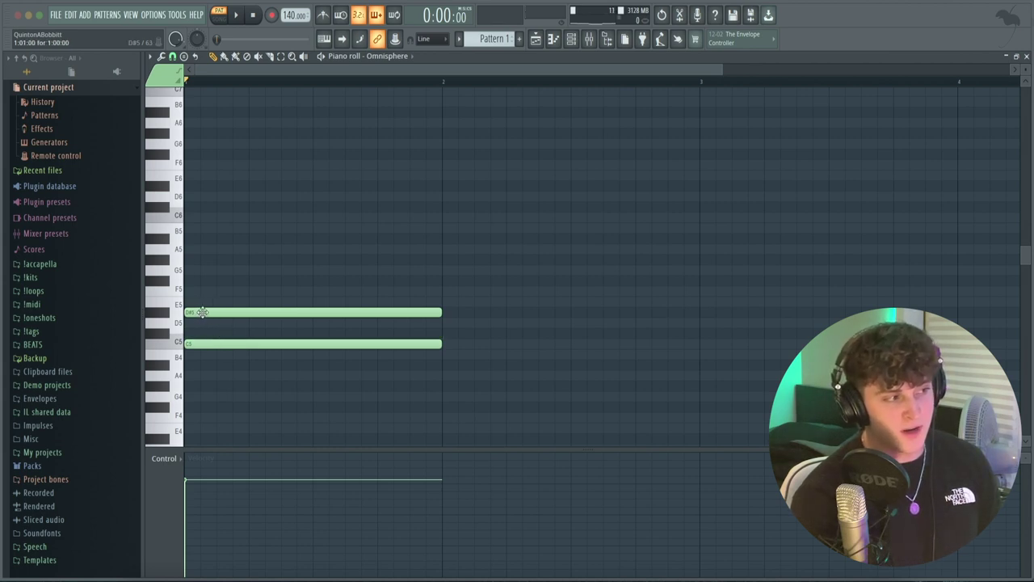
# - Count up four semitones from D#5 to add G5, erase the counting notes between them, and play the C minor chord
pyautogui.click(199, 302)
pyautogui.click(197, 291)
pyautogui.click(193, 280)
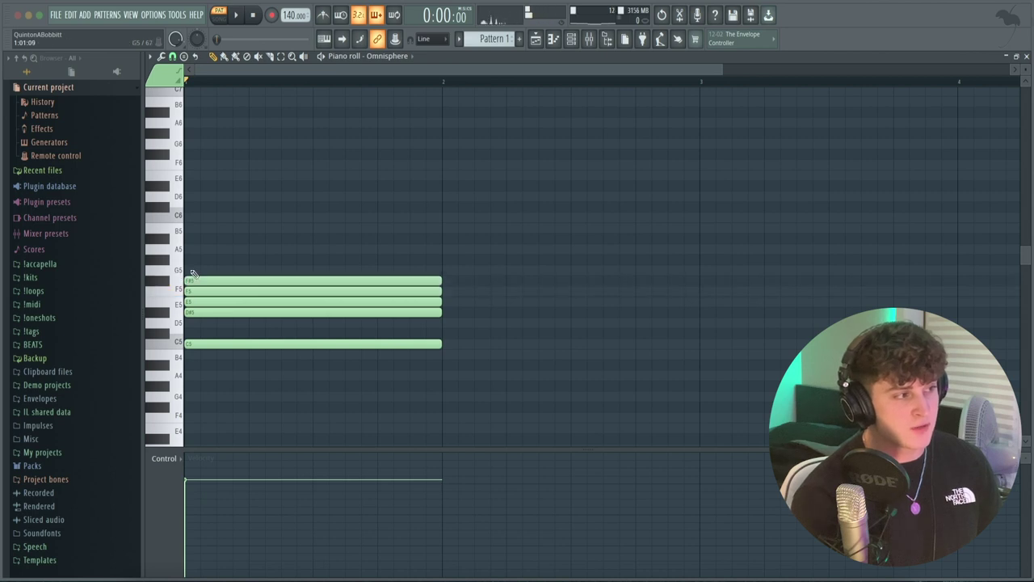
pyautogui.click(193, 270)
pyautogui.rightClick(201, 281)
pyautogui.rightClick(206, 291)
pyautogui.rightClick(205, 302)
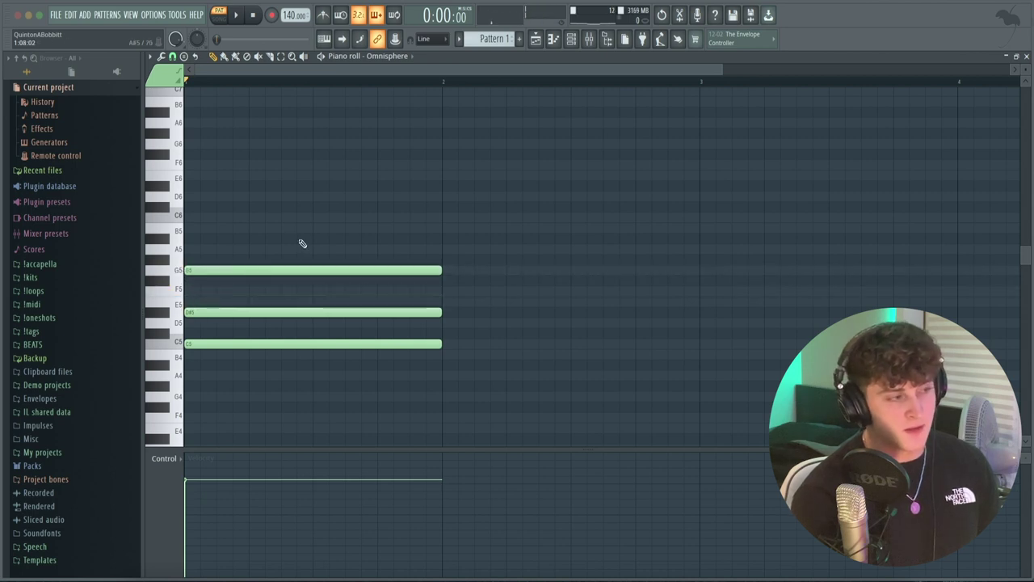
pyautogui.press('space')
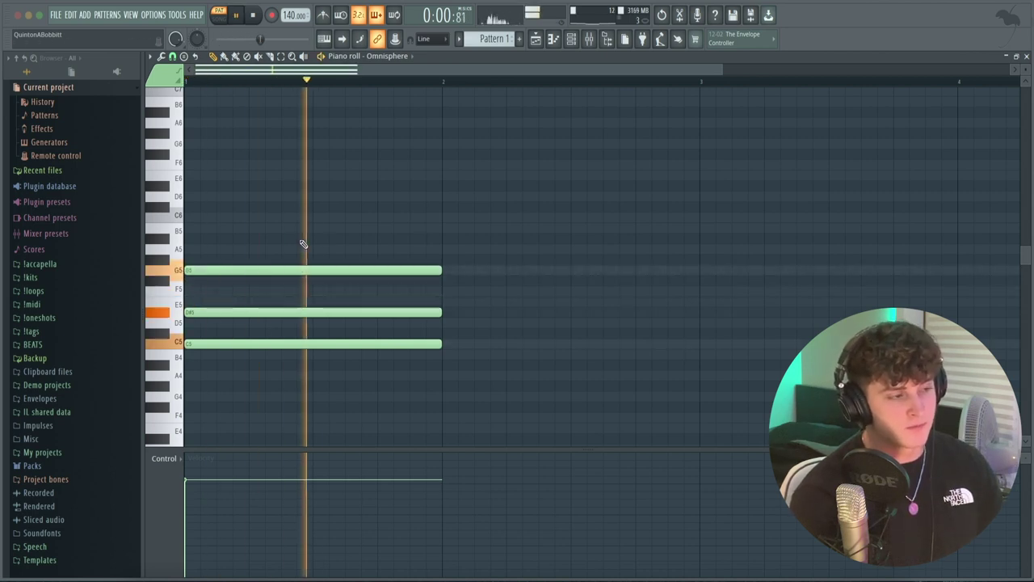
pyautogui.press('space')
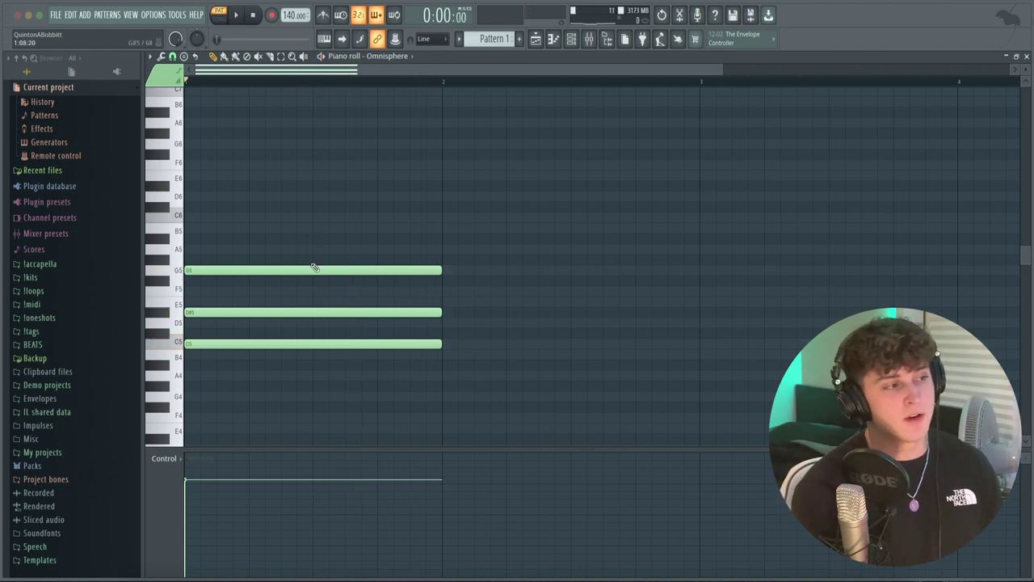
# - Add a one-bar D minor chord above the C minor chord with the notes D6, F6 and A6
pyautogui.click(214, 200)
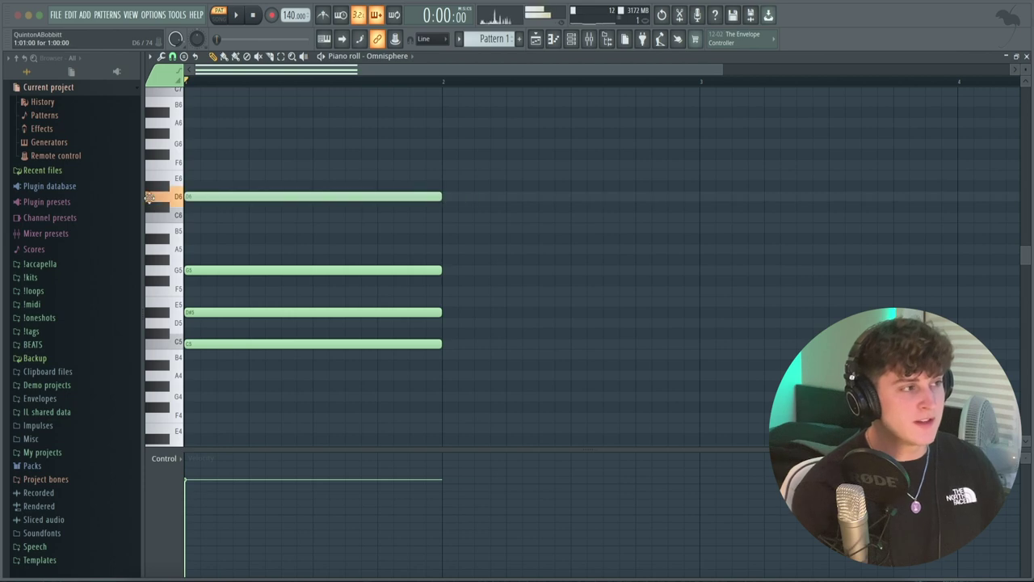
pyautogui.click(191, 164)
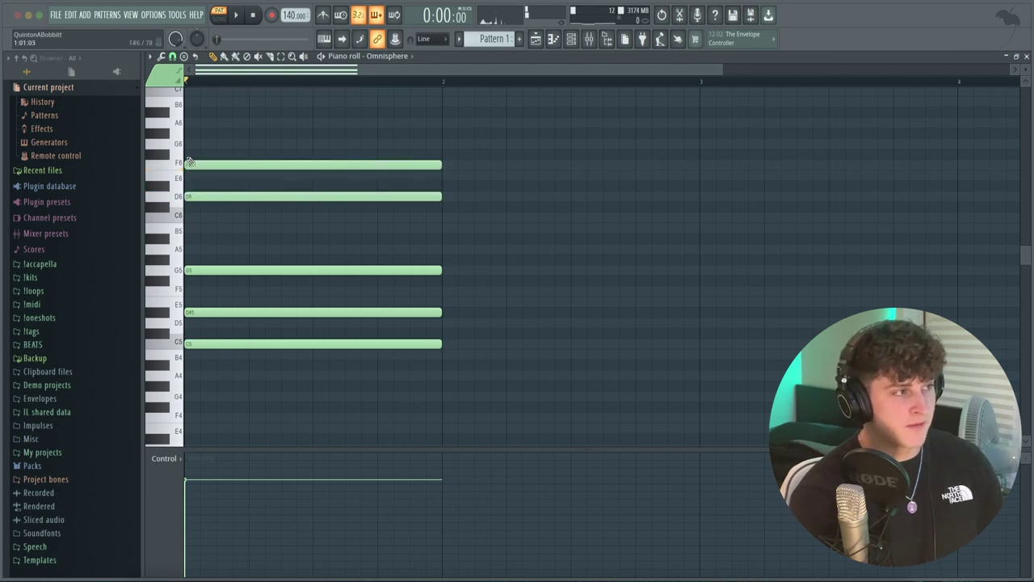
pyautogui.moveTo(202, 124); pyautogui.dragTo(190, 123)
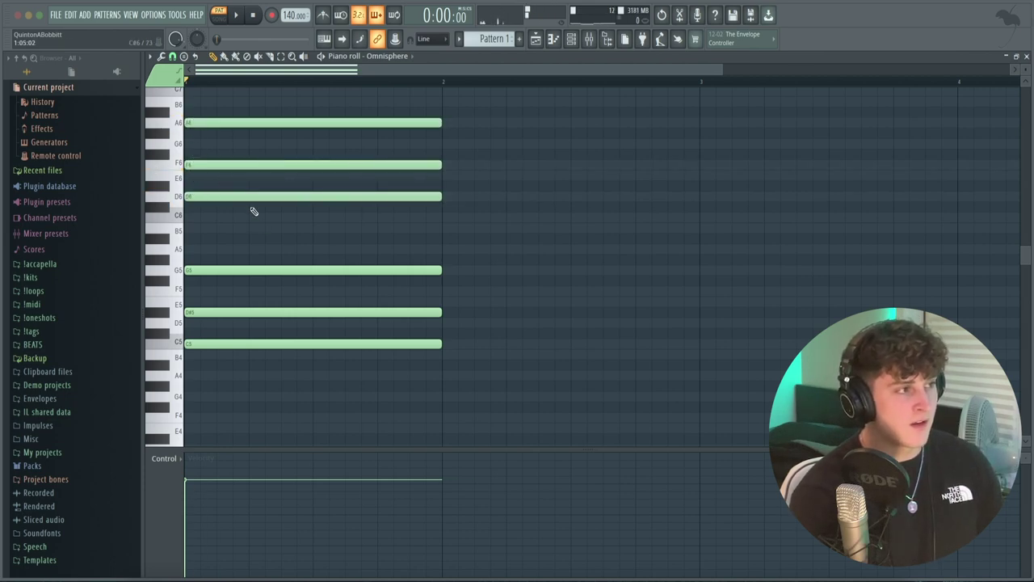
# - Erase the C minor chord's notes, lower the D minor chord by one octave, and play it
pyautogui.rightClick(273, 270)
pyautogui.moveTo(297, 382); pyautogui.dragTo(283, 45)
pyautogui.hotkey('ctrl', 'Down')
pyautogui.press('space')
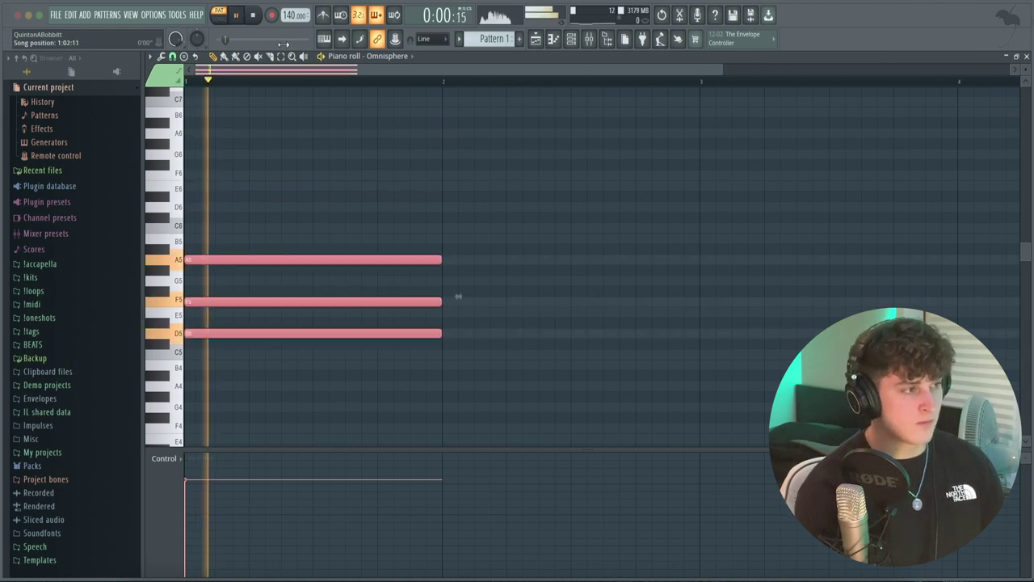
pyautogui.press('space')
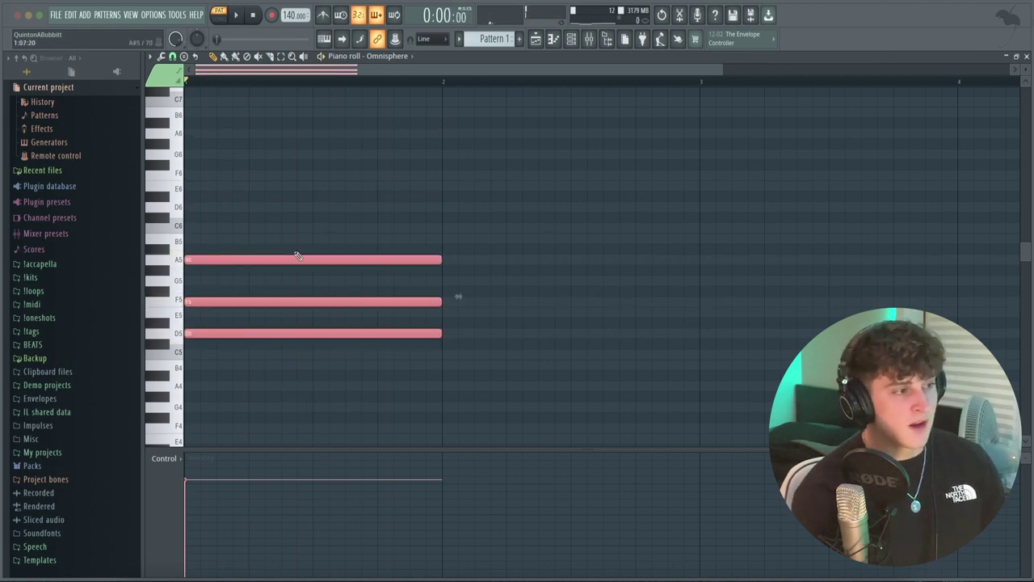
# - Raise the chord's middle note from F5 to F#5 to make D major, and play the chord
pyautogui.click(308, 300)
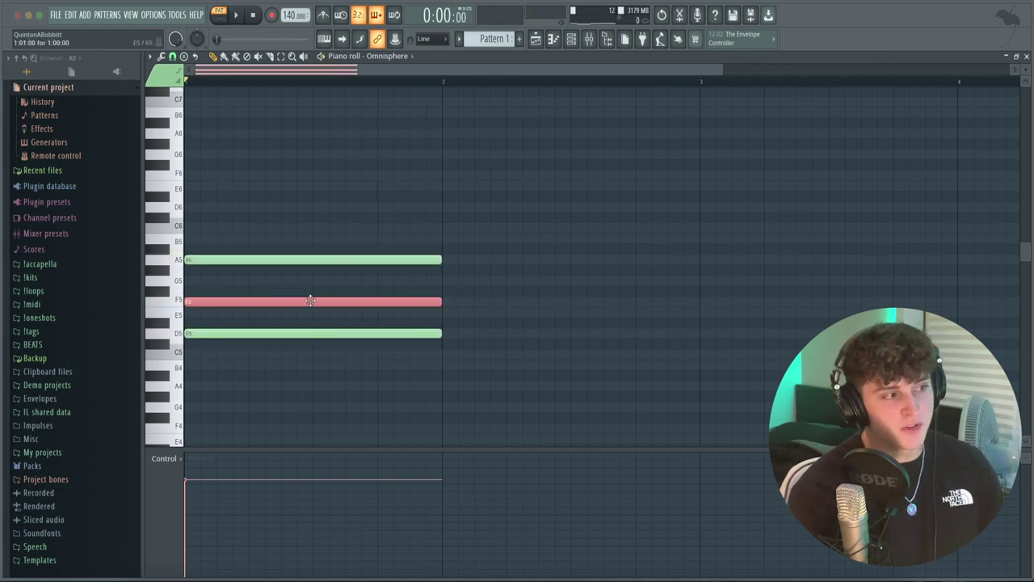
pyautogui.hotkey('shift', 'Up')
pyautogui.click(515, 316)
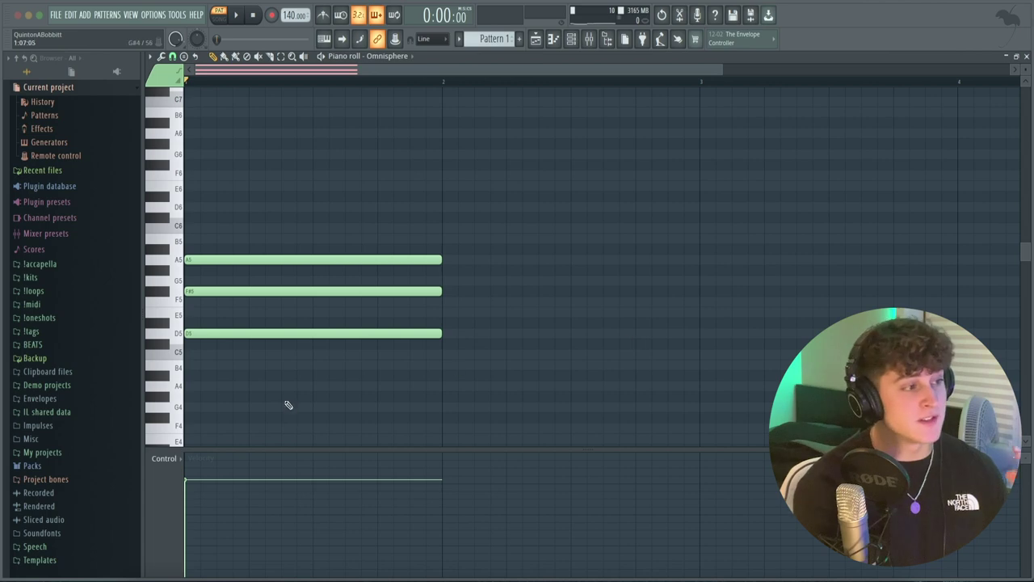
pyautogui.press('space')
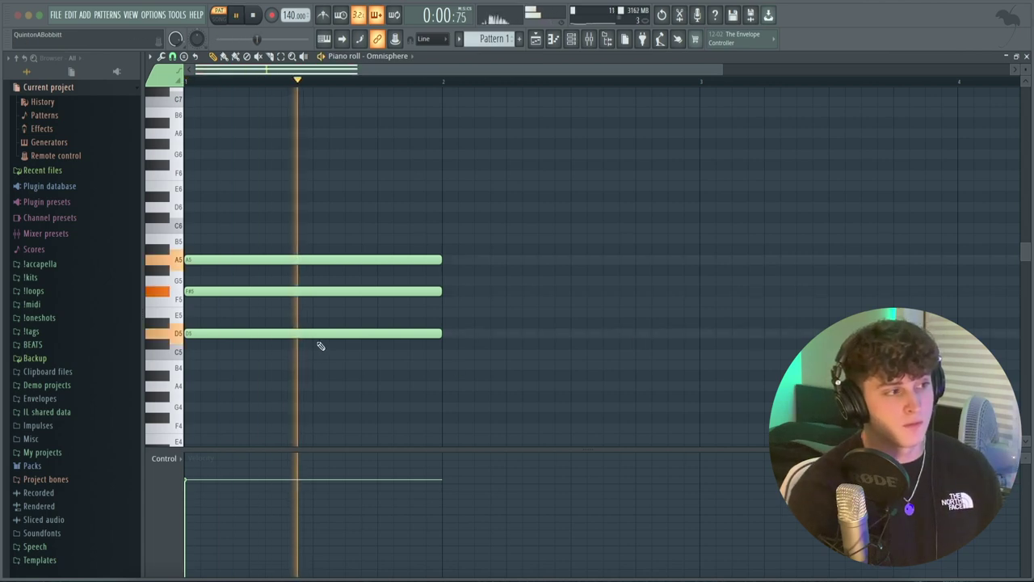
pyautogui.press('space')
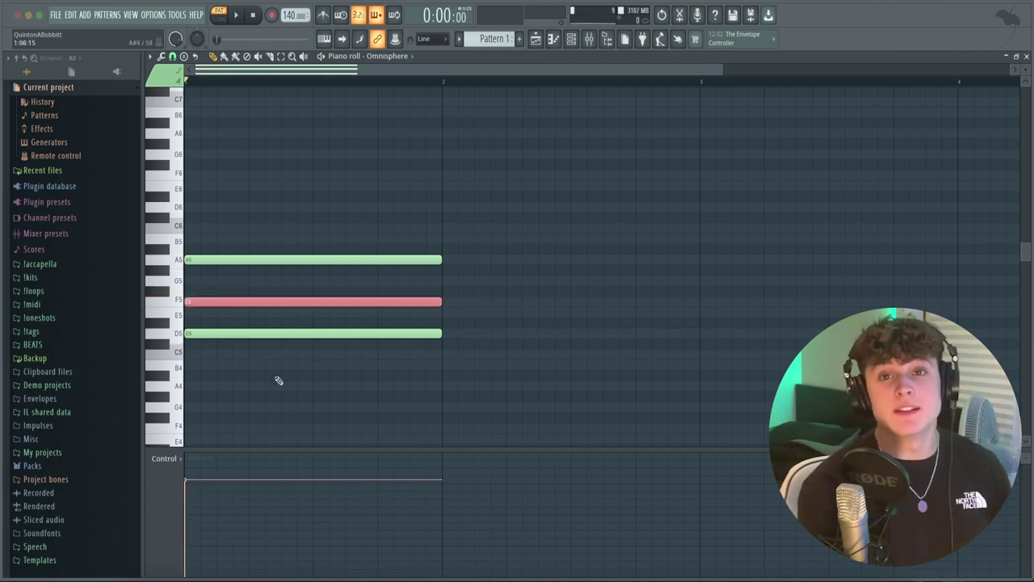
# - Erase all three notes of the D minor chord in bar 1
pyautogui.rightClick(311, 333)
pyautogui.rightClick(313, 302)
pyautogui.rightClick(315, 260)
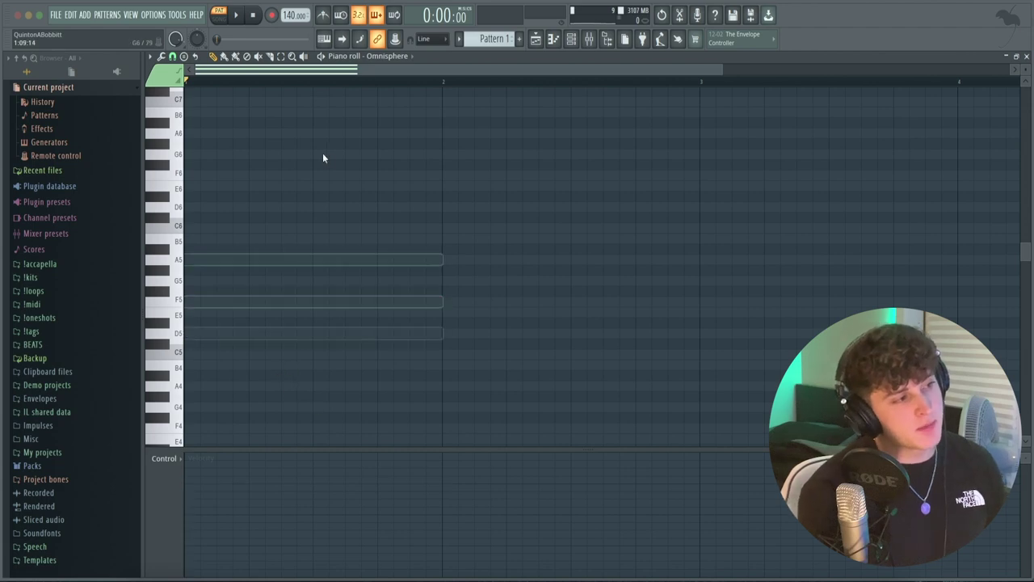
# - Set the scale highlighting to D# Minor Natural (Aeolian) and the project tempo to 163 BPM
pyautogui.click(150, 56)
pyautogui.moveTo(165, 126)
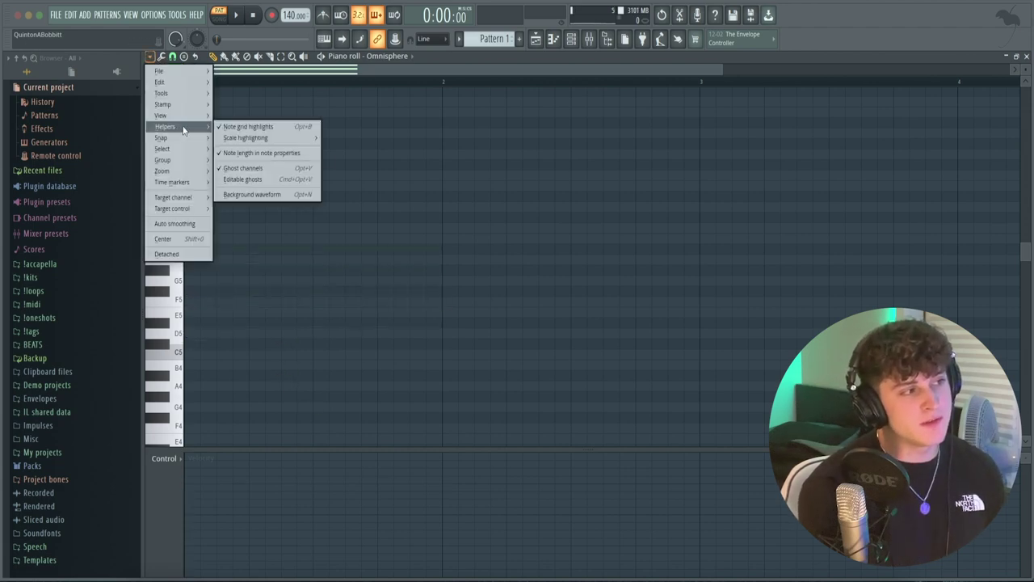
pyautogui.moveTo(282, 142)
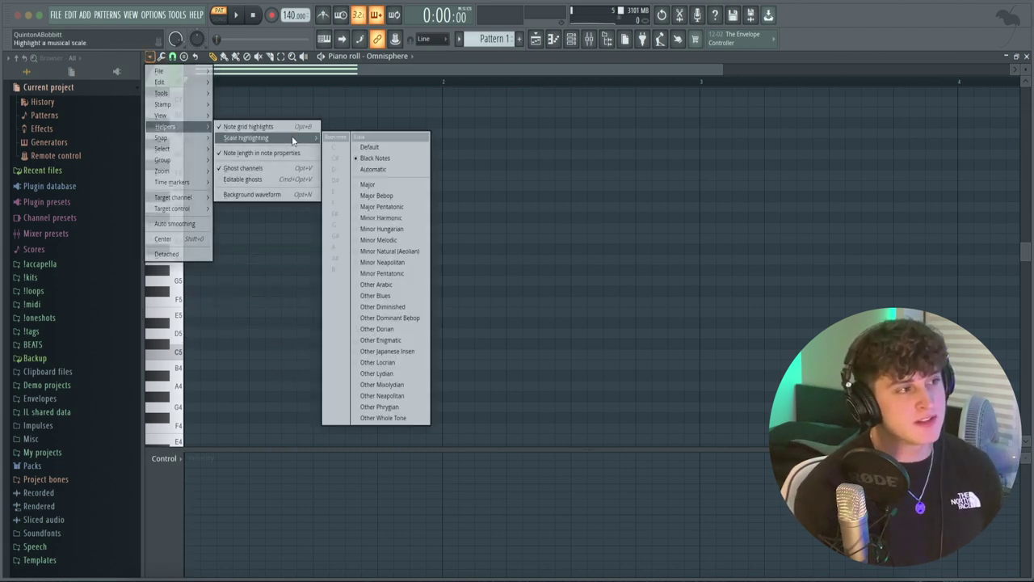
pyautogui.click(392, 254)
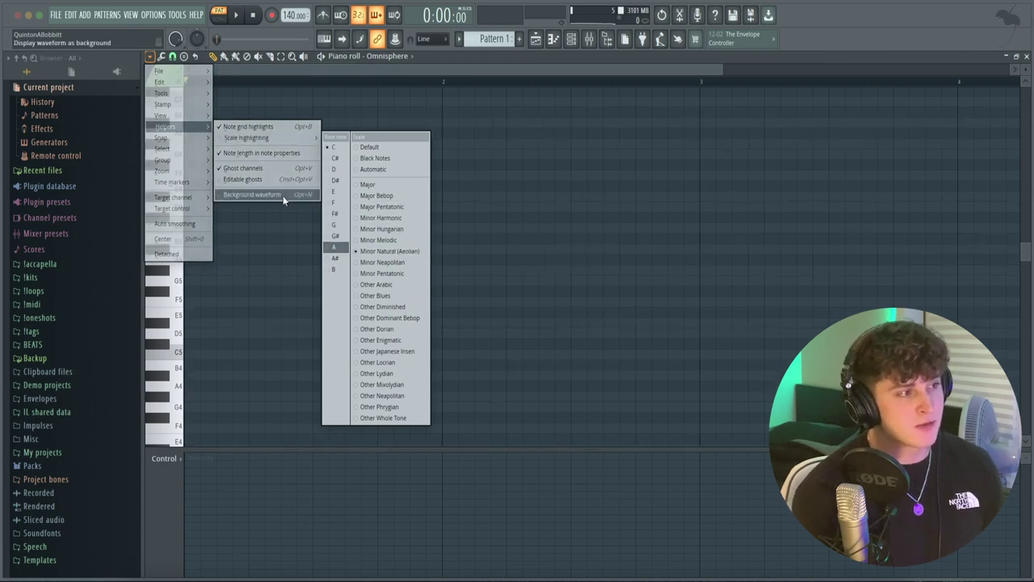
pyautogui.click(334, 180)
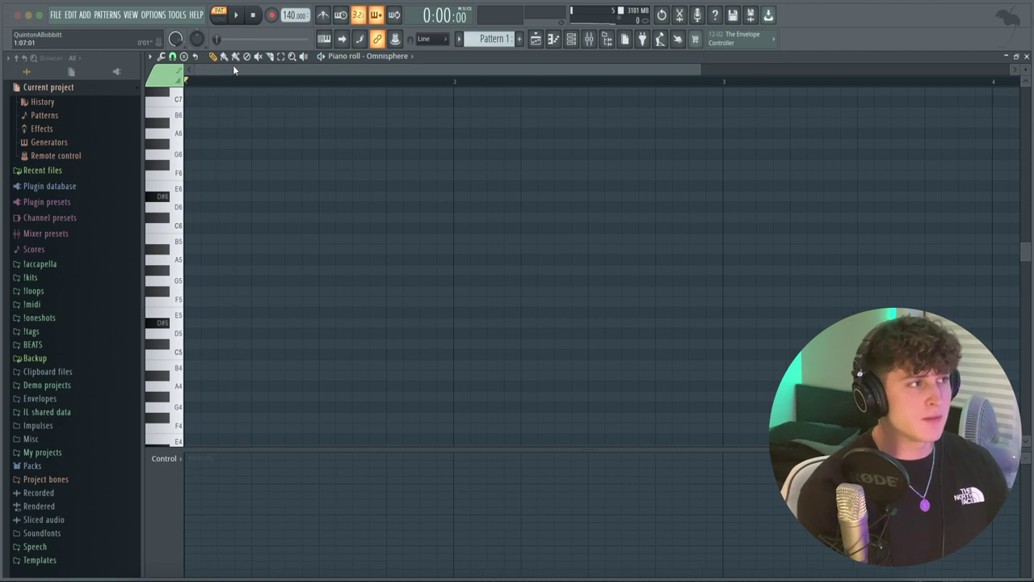
pyautogui.moveTo(286, 19); pyautogui.dragTo(286, 1)
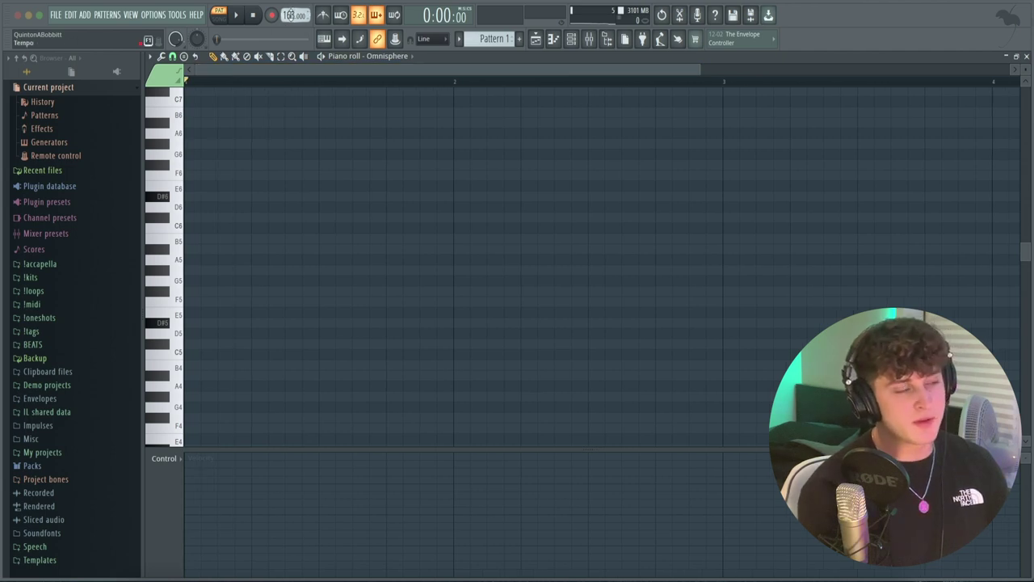
# - Build a one-bar D# minor chord in bar 1 with the notes D#5, F#5 and A#5
pyautogui.scroll(2, 271, 78)
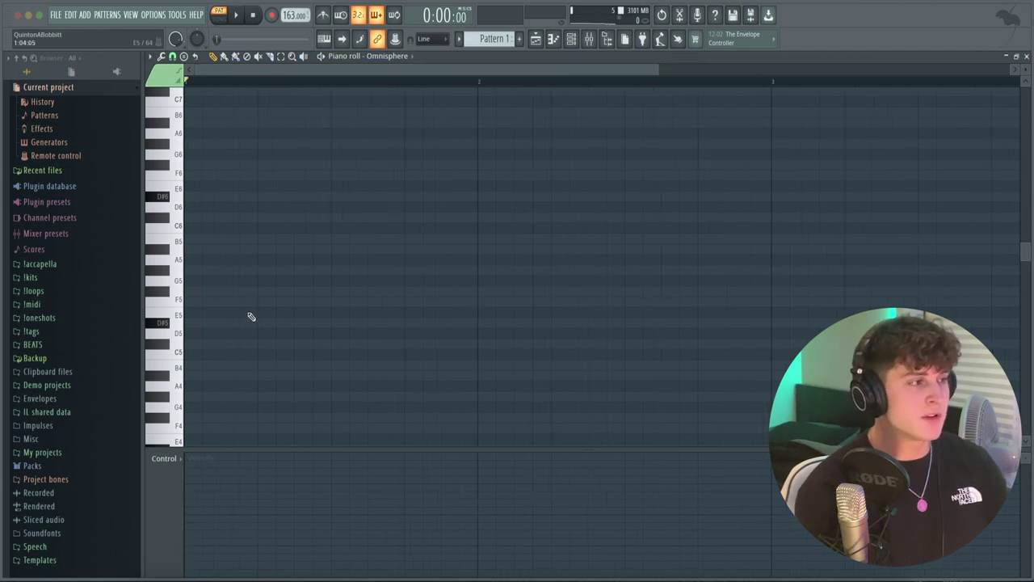
pyautogui.click(217, 312)
pyautogui.click(206, 291)
pyautogui.click(202, 249)
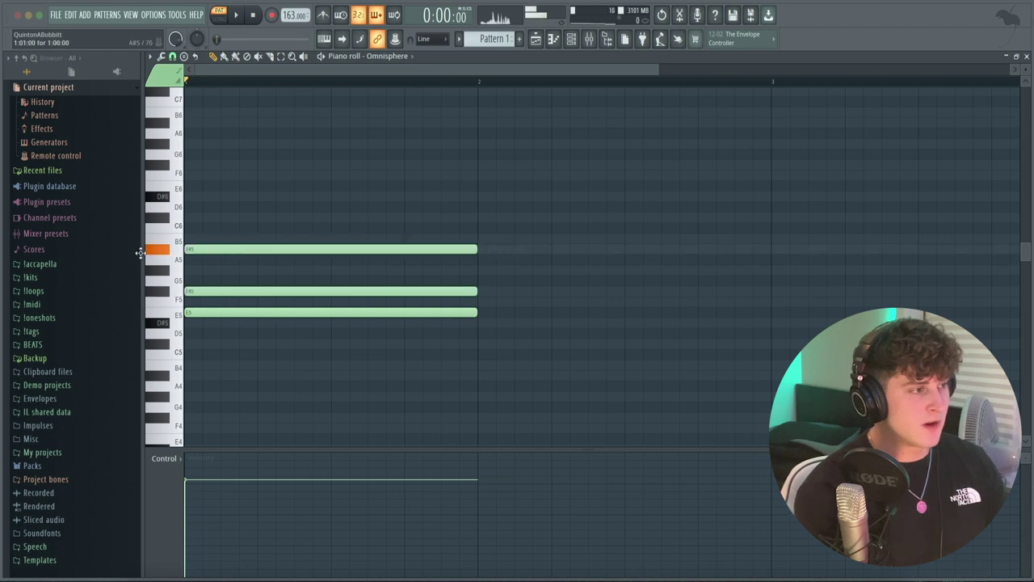
pyautogui.moveTo(207, 312); pyautogui.dragTo(207, 323)
# - Try duplicating the D# minor chord into bar 2 at a higher pitch on G5, A#5 and D6, and undo the copy
pyautogui.scroll(-3, 298, 87)
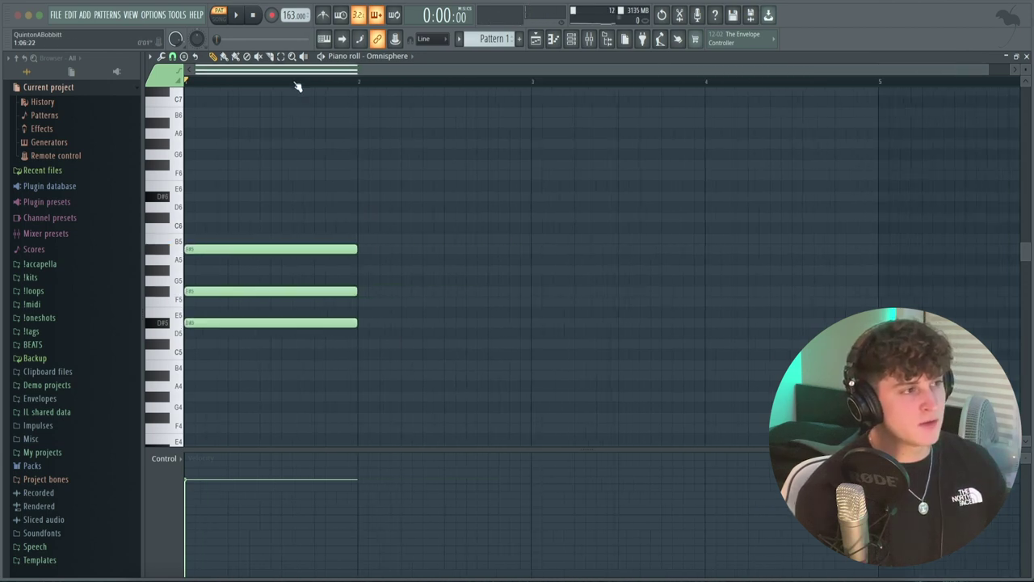
pyautogui.moveTo(397, 411); pyautogui.dragTo(269, 193)
pyautogui.keyDown('ctrl'); pyautogui.click(325, 173); pyautogui.keyUp('ctrl')
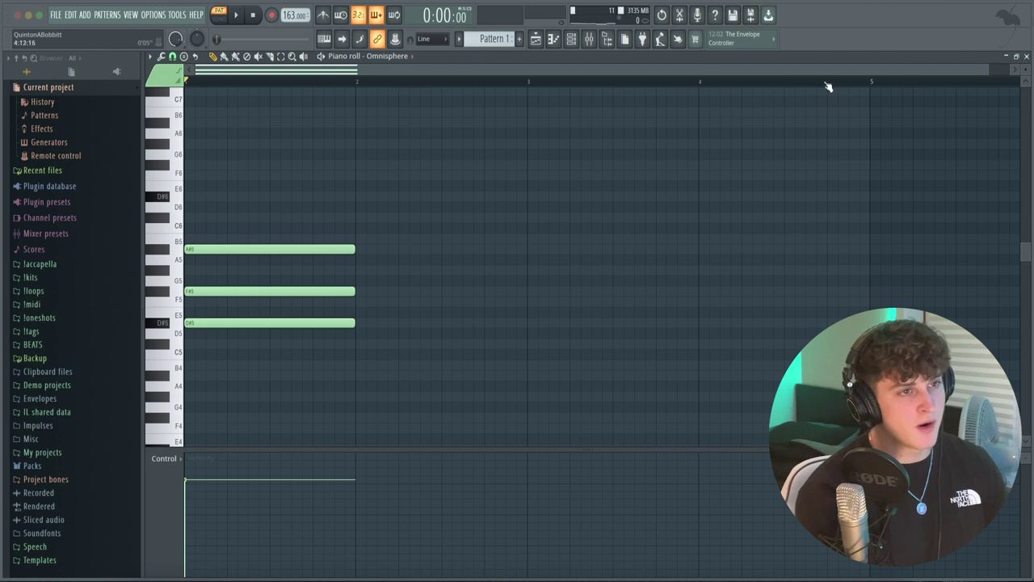
pyautogui.hotkey('ctrl', 'a')
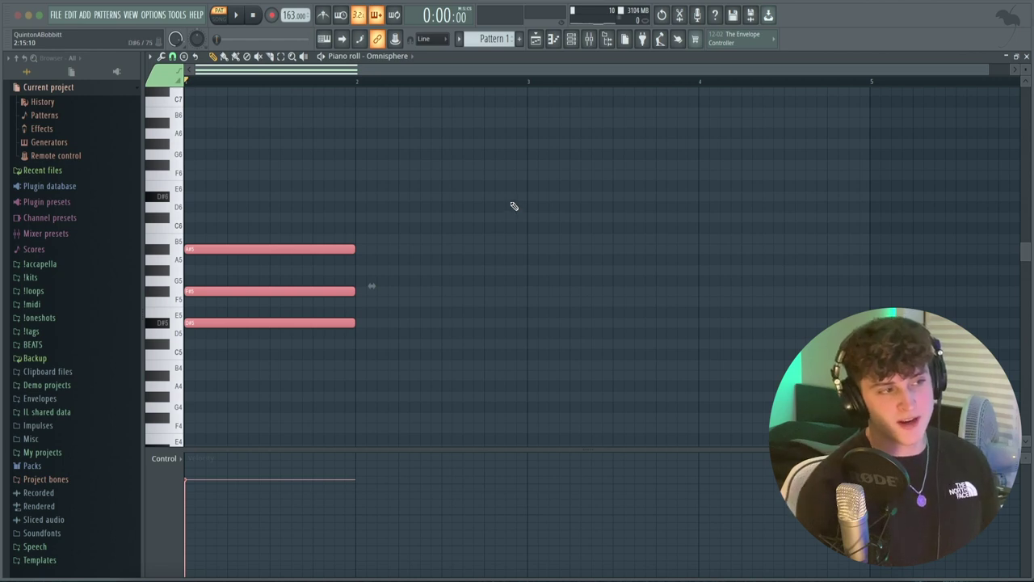
pyautogui.hotkey('ctrl', 'd')
pyautogui.hotkey('ctrl', 'a')
pyautogui.moveTo(246, 248); pyautogui.dragTo(615, 259)
pyautogui.hotkey('ctrl', 'z')
pyautogui.hotkey('ctrl', 'z')
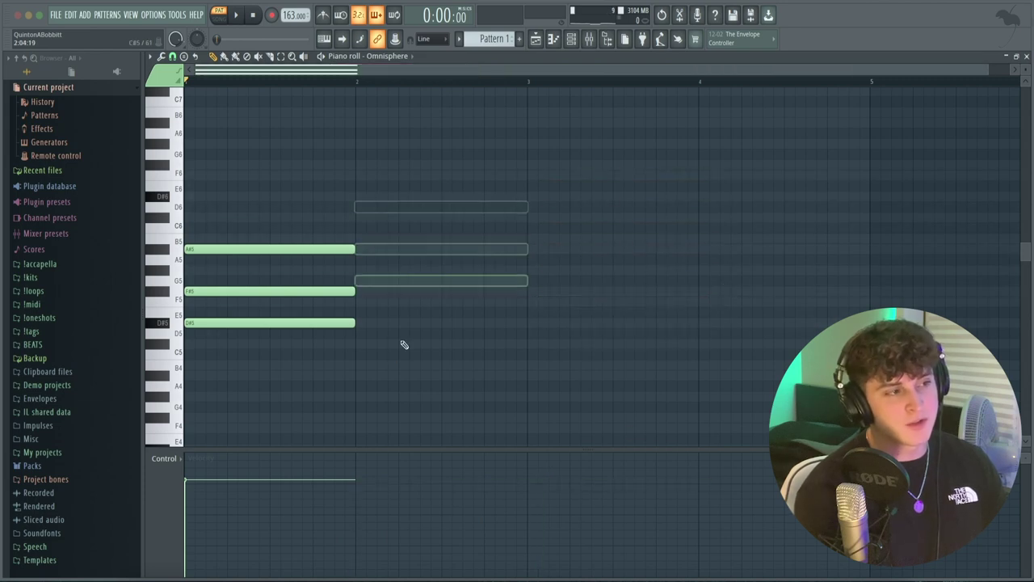
pyautogui.scroll(2, 251, 82)
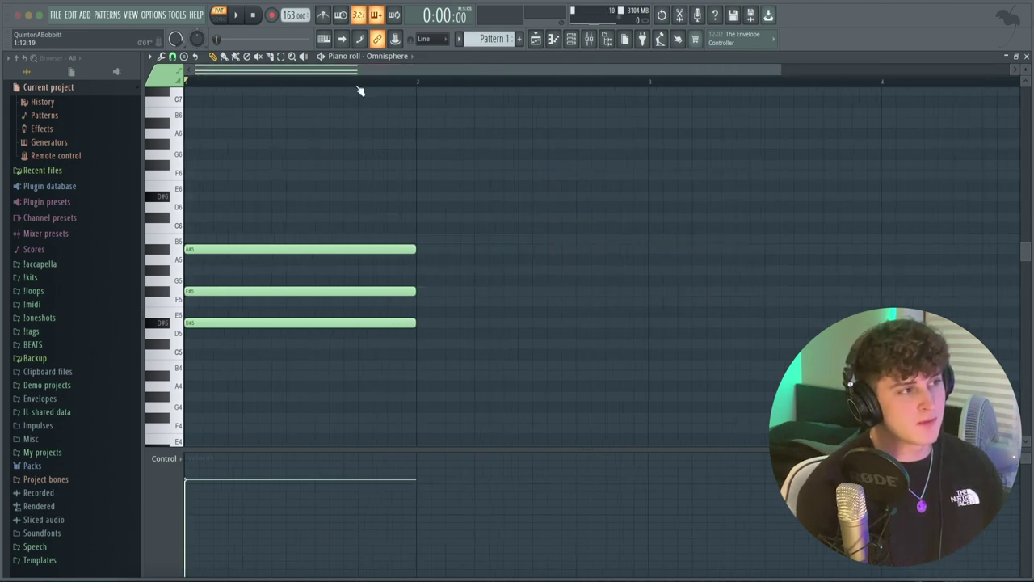
pyautogui.scroll(-2, 360, 89)
pyautogui.scroll(-1, 358, 88)
pyautogui.scroll(3, 355, 88)
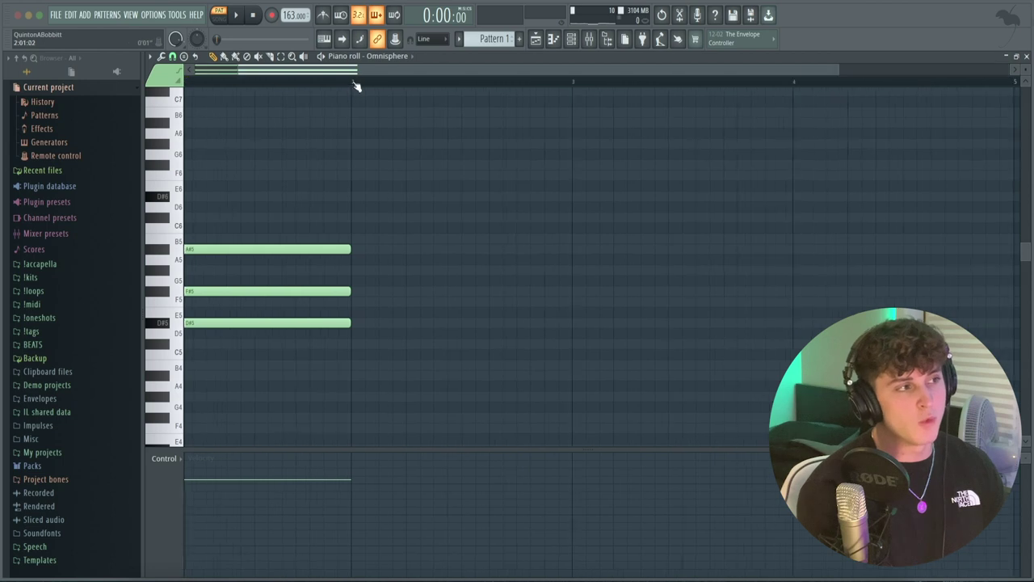
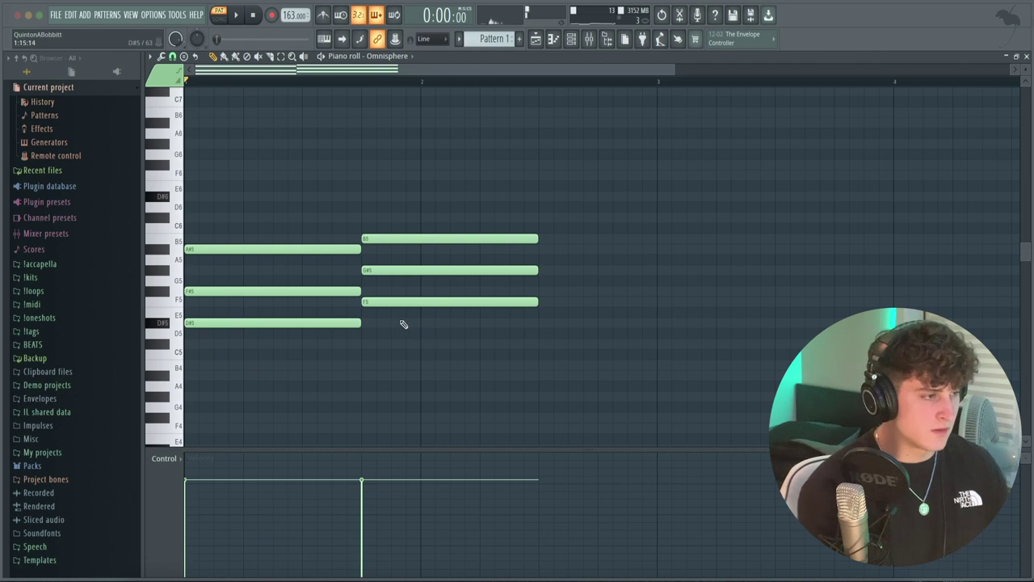
# - Shift the second chord to F#5, A#5 and C#6 and play back the two-chord progression
pyautogui.hotkey('shift', 'Up')
pyautogui.keyDown('ctrl'); pyautogui.click(531, 80); pyautogui.keyUp('ctrl')
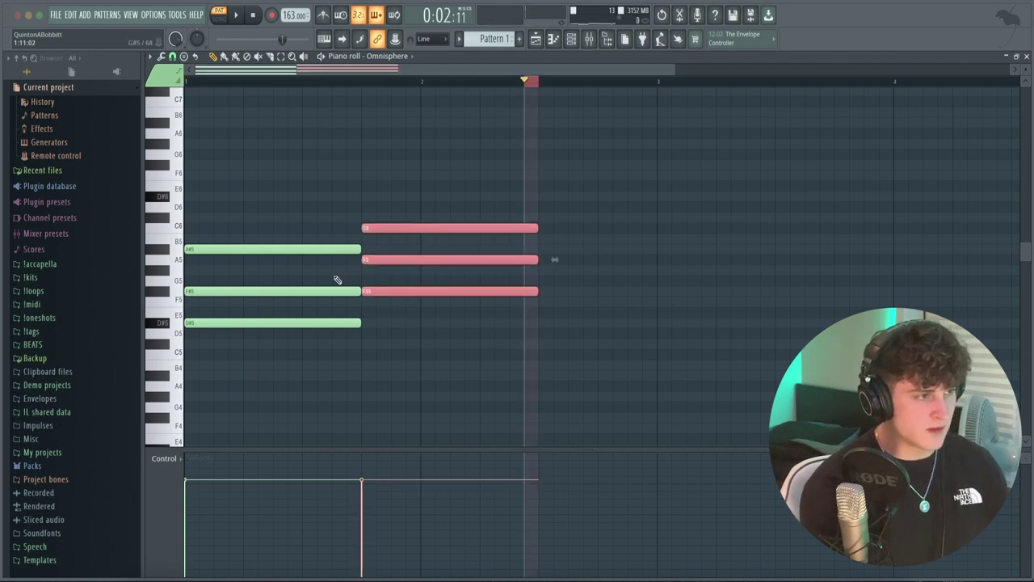
pyautogui.click(372, 278)
pyautogui.moveTo(376, 260); pyautogui.dragTo(383, 210)
pyautogui.click(213, 82)
pyautogui.press('space')
pyautogui.press('space')
pyautogui.press('space')
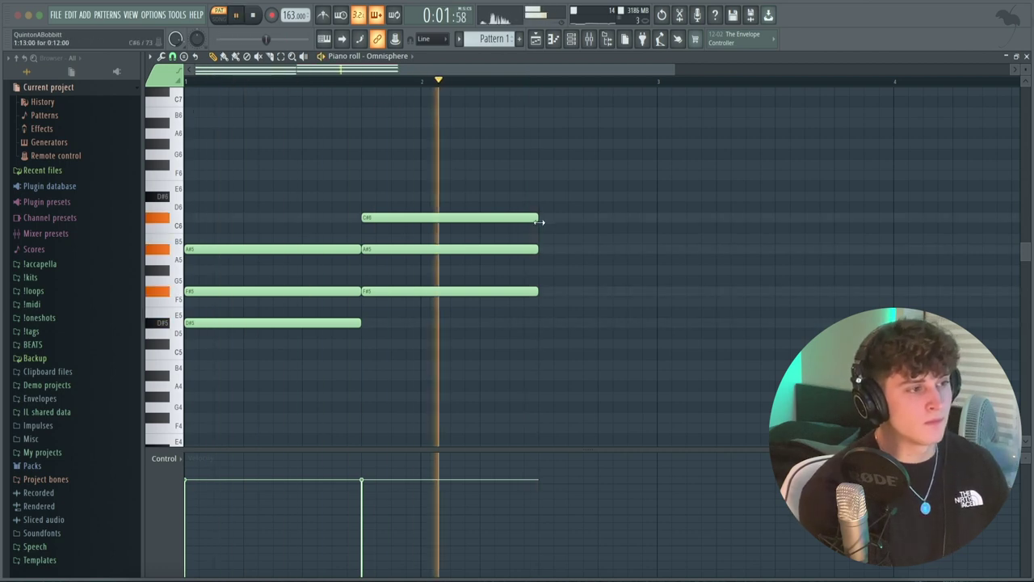
pyautogui.press('space')
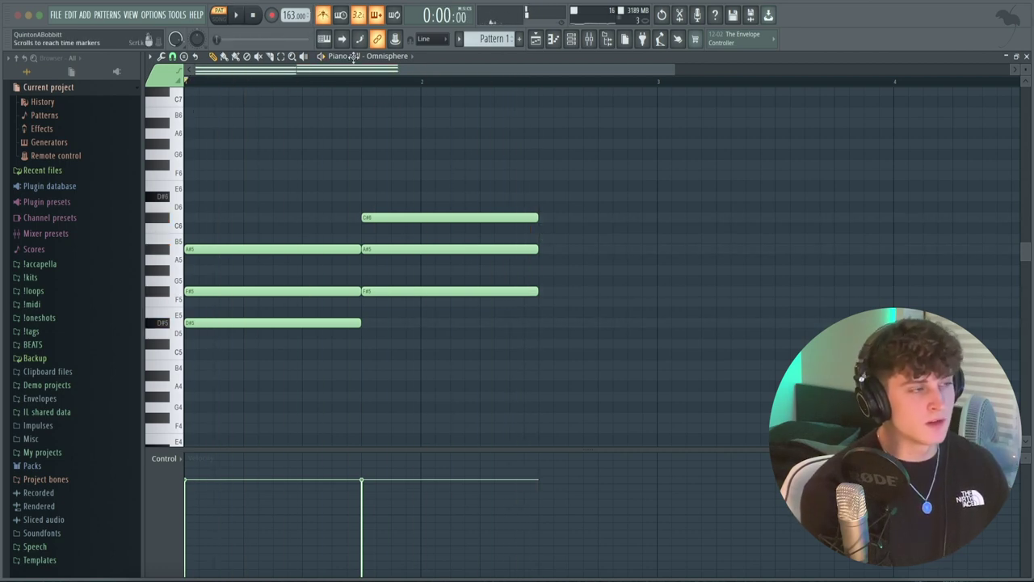
# - Add a third chord with C#5, F5 and G#5 directly after the second and shorten it to end at bar 3
pyautogui.scroll(-2, 533, 92)
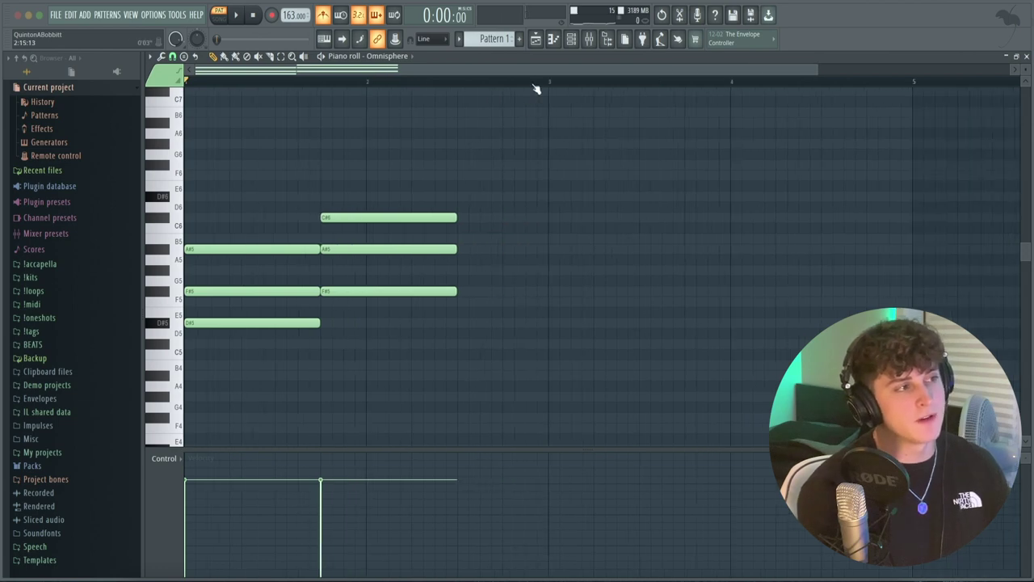
pyautogui.press('space')
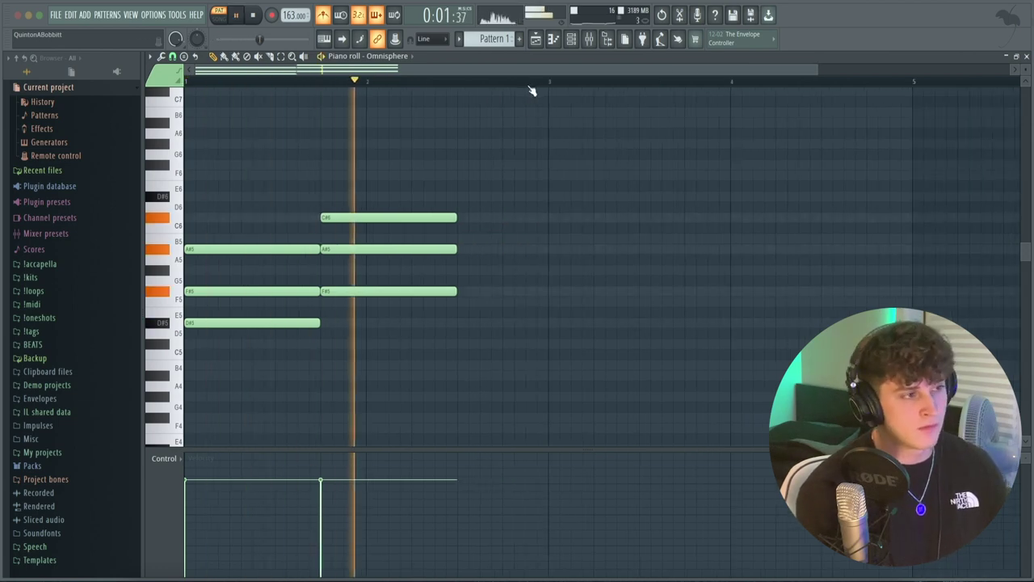
pyautogui.press('space')
pyautogui.moveTo(432, 353); pyautogui.dragTo(467, 273)
pyautogui.keyDown('ctrl'); pyautogui.click(412, 319); pyautogui.keyUp('ctrl')
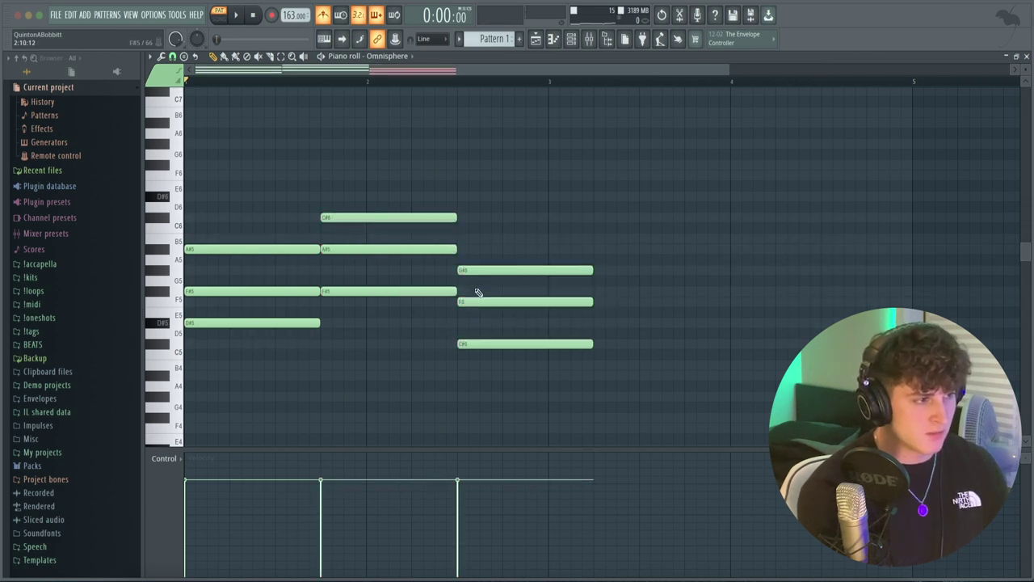
pyautogui.press('space')
pyautogui.moveTo(584, 378); pyautogui.dragTo(545, 279)
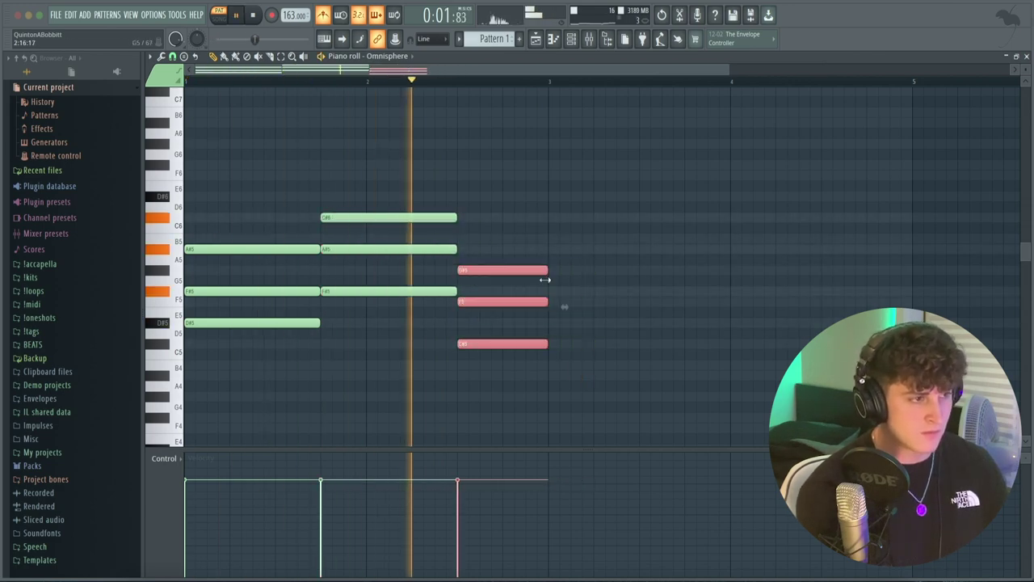
pyautogui.keyDown('ctrl'); pyautogui.click(686, 273); pyautogui.keyUp('ctrl')
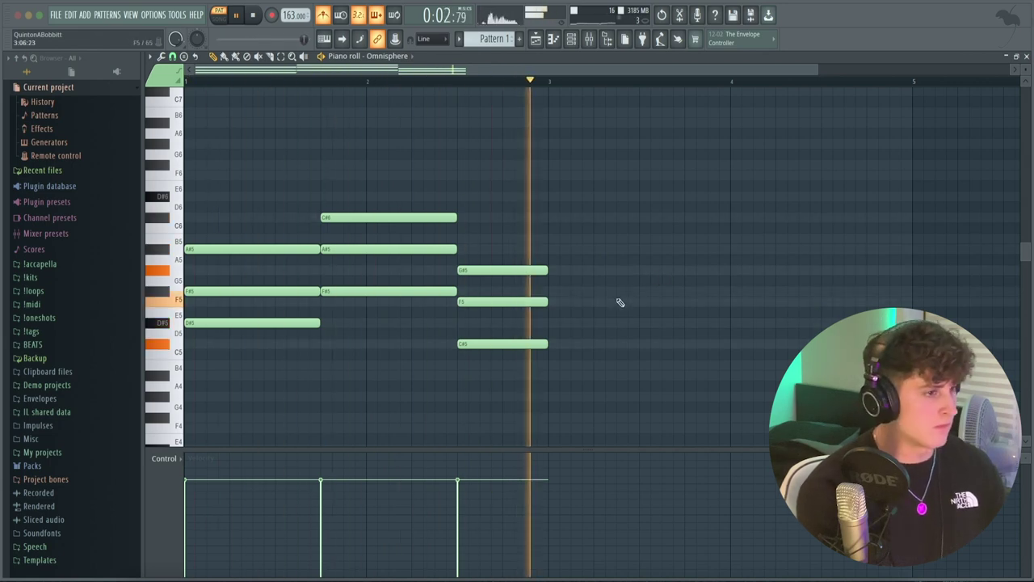
# - Duplicate the three-chord progression into bars 3 and 4 and stop playback
pyautogui.hotkey('ctrl', 'b')
pyautogui.click(457, 120)
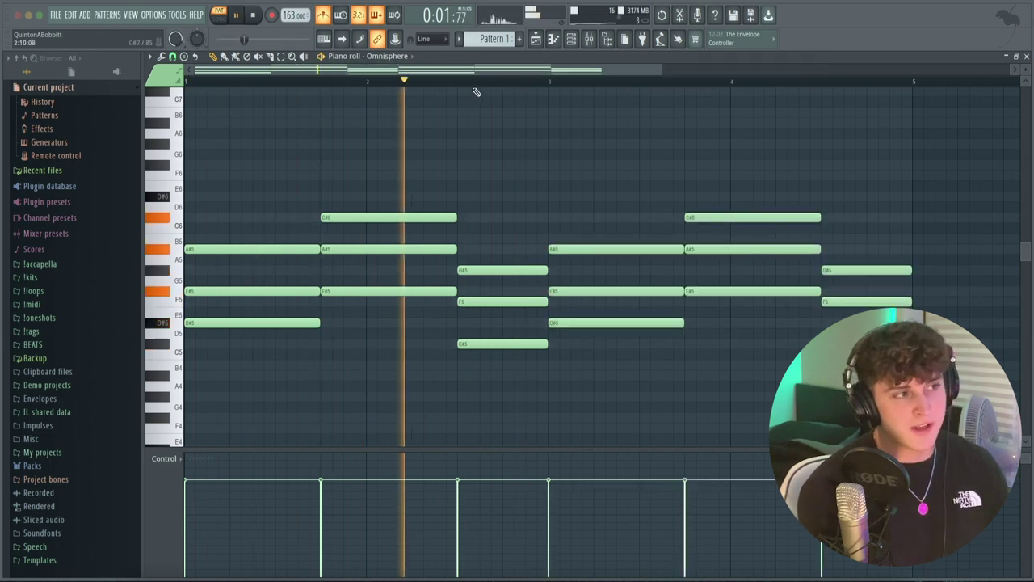
pyautogui.scroll(-3, 477, 92)
pyautogui.scroll(-3, 450, 194)
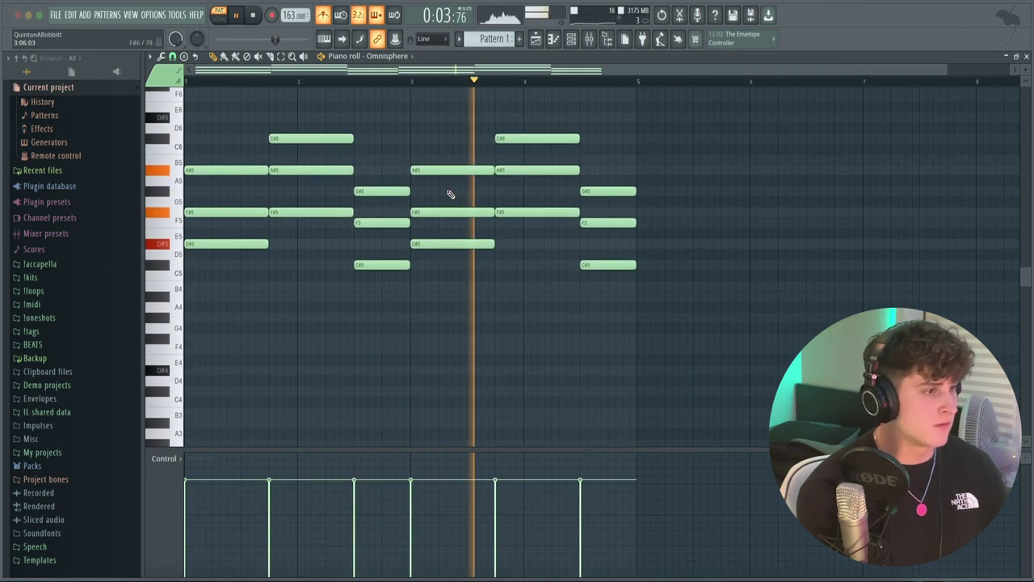
pyautogui.press('space')
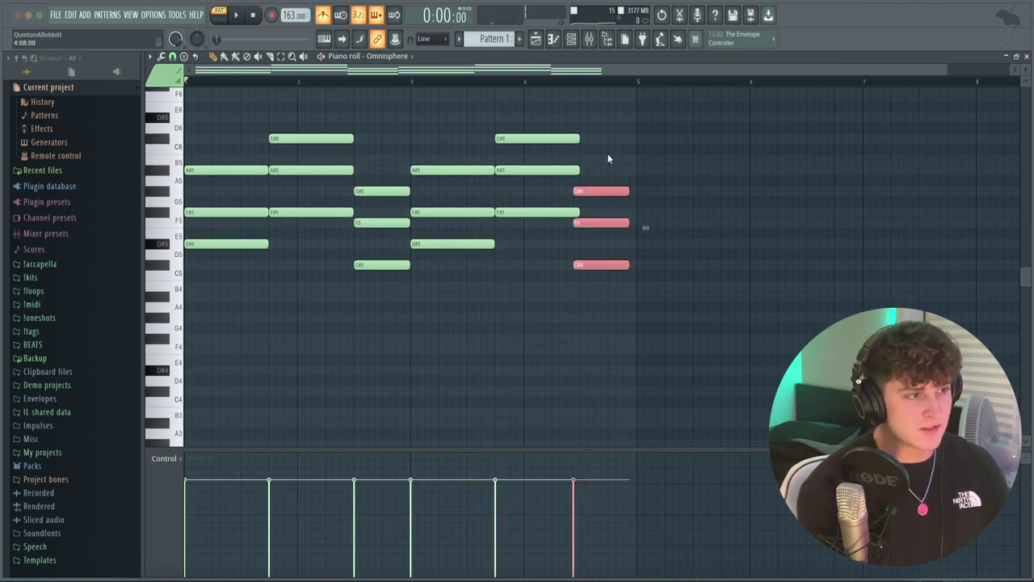
# - Try shifting the last chord of bar 4, erase it, and place a new C#5, F5 and G#5 chord in its original position
pyautogui.hotkey('shift', 'Right')
pyautogui.hotkey('shift', 'Up')
pyautogui.hotkey('shift', 'Up')
pyautogui.hotkey('shift', 'Up')
pyautogui.hotkey('shift', 'Up')
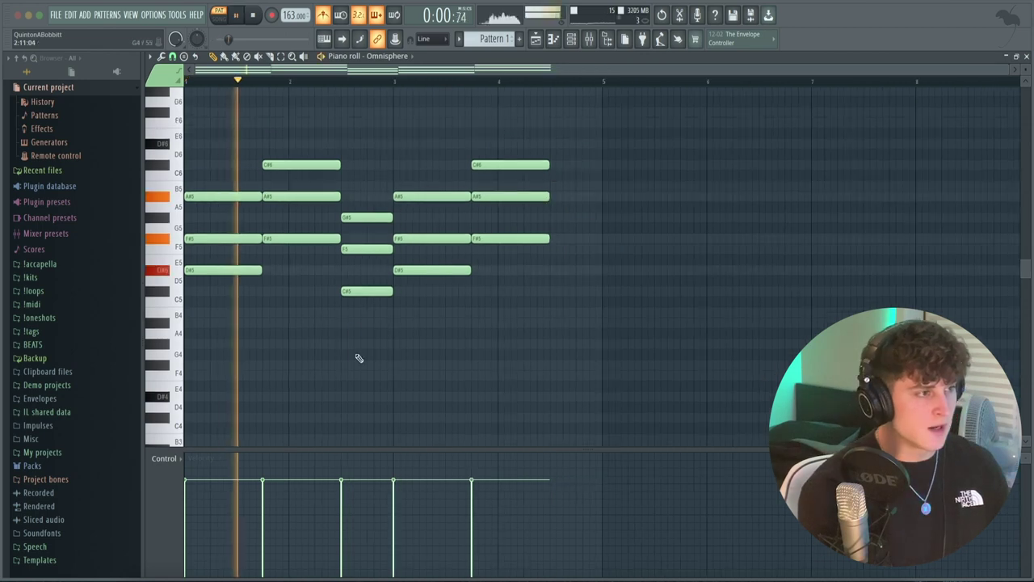
pyautogui.moveTo(359, 358); pyautogui.dragTo(576, 206)
pyautogui.keyDown('ctrl'); pyautogui.click(687, 236); pyautogui.keyUp('ctrl')
# - Copy the F5 note of the last chord in bar 4 one octave up to F6
pyautogui.moveTo(588, 274); pyautogui.dragTo(582, 246)
pyautogui.keyDown('shift'); pyautogui.click(567, 249); pyautogui.keyUp('shift')
pyautogui.hotkey('ctrl', 'Up')
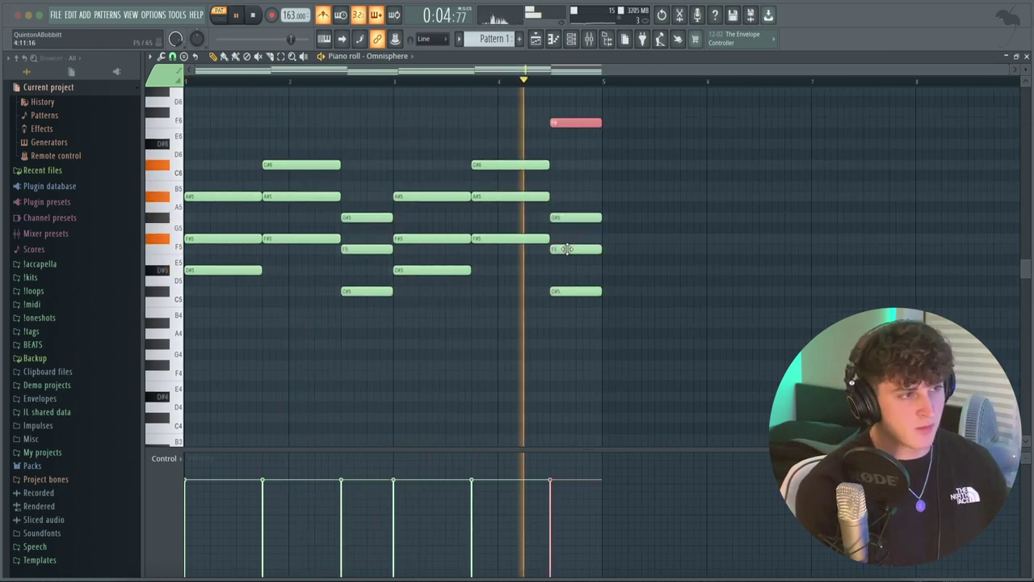
pyautogui.keyDown('ctrl'); pyautogui.click(682, 181); pyautogui.keyUp('ctrl')
# - Copy F#5 of the bar 3 chord and A#5 of the following chord one octave up to F#6 and A#6
pyautogui.moveTo(395, 224); pyautogui.dragTo(415, 247)
pyautogui.keyDown('ctrl'); pyautogui.keyDown('shift'); pyautogui.click(489, 195); pyautogui.keyUp('shift'); pyautogui.keyUp('ctrl')
pyautogui.keyDown('shift'); pyautogui.click(491, 194); pyautogui.keyUp('shift')
pyautogui.hotkey('ctrl', 'Up')
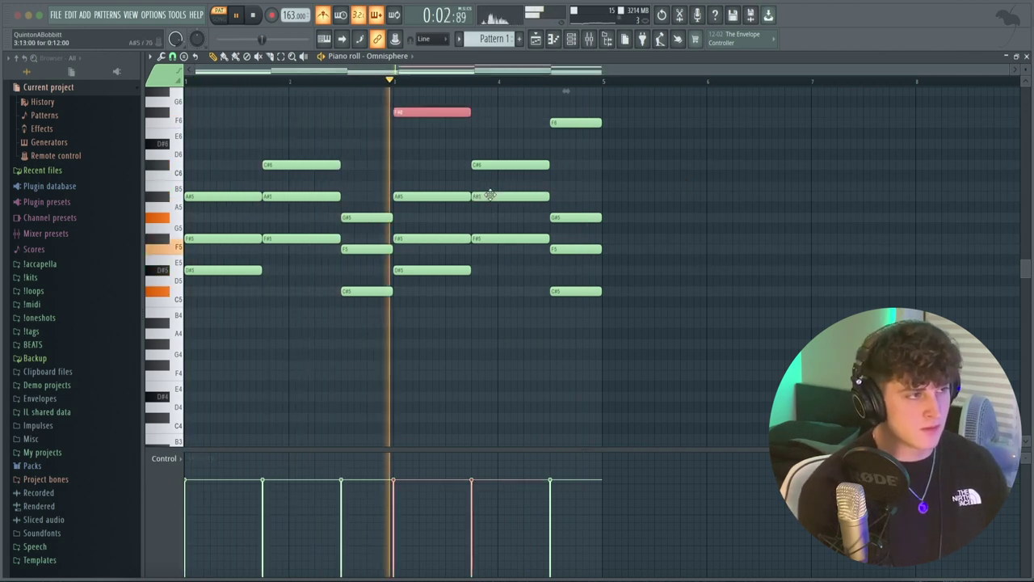
pyautogui.click(746, 231)
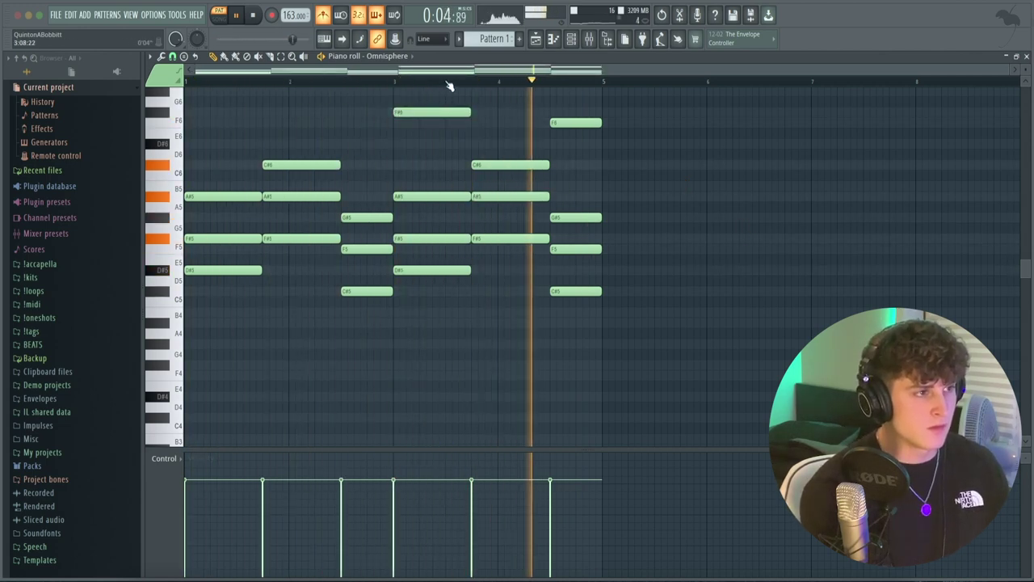
pyautogui.press('space')
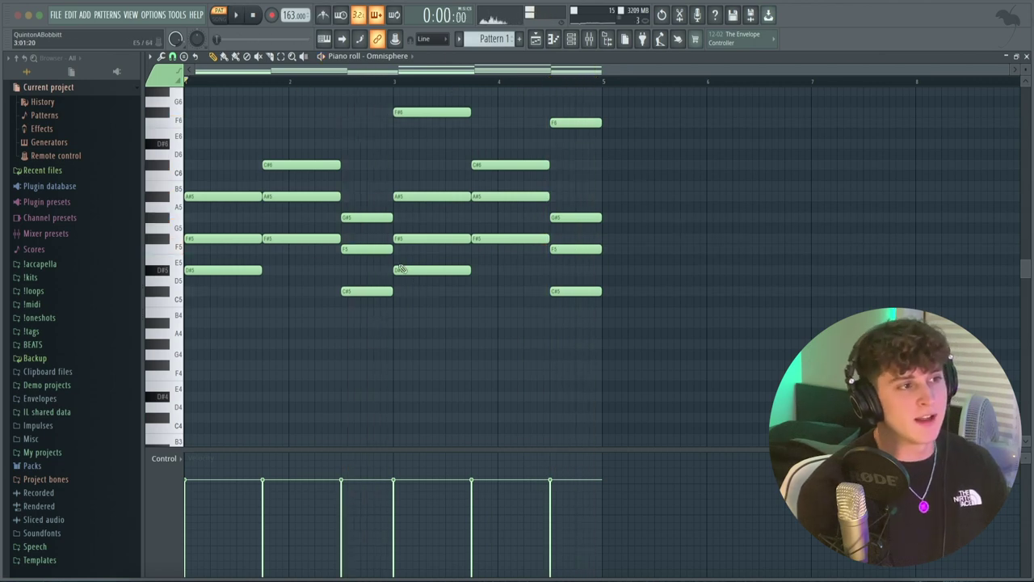
pyautogui.scroll(2, 410, 279)
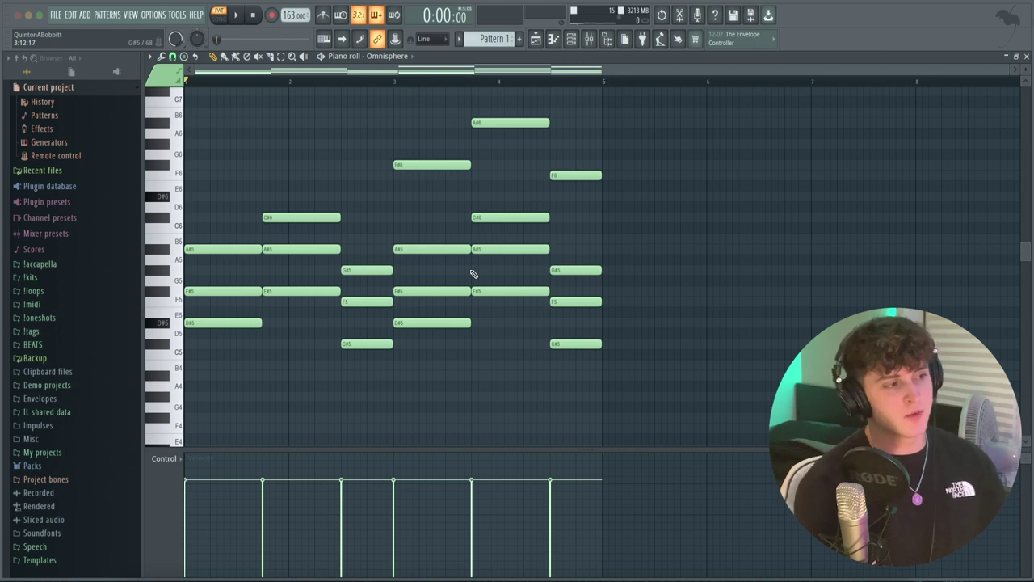
# - Copy the lowest note of every chord one octave down to D#4, F#4 and C#4, and play the progression
pyautogui.moveTo(270, 369); pyautogui.dragTo(216, 323)
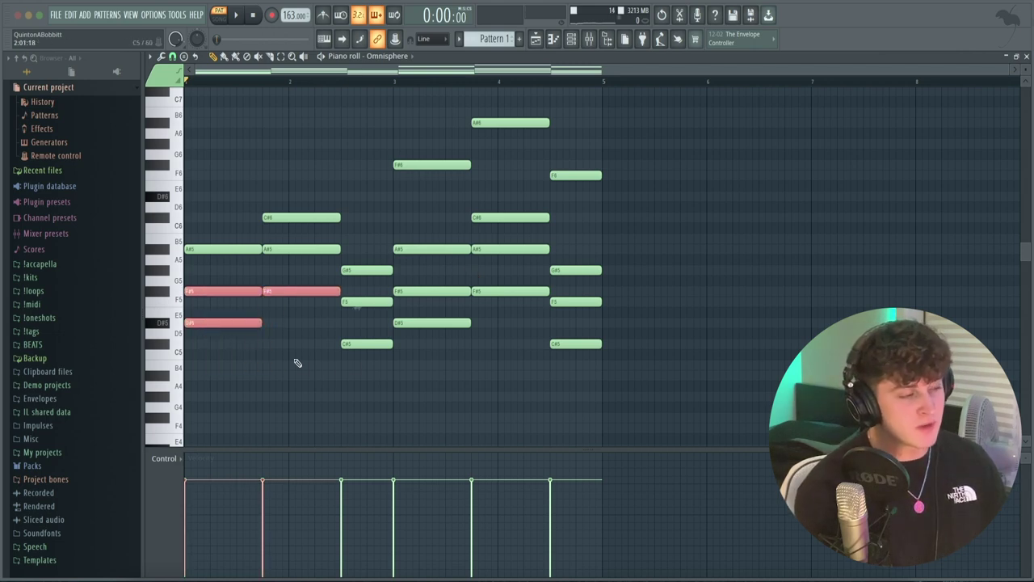
pyautogui.moveTo(293, 358); pyautogui.dragTo(221, 324)
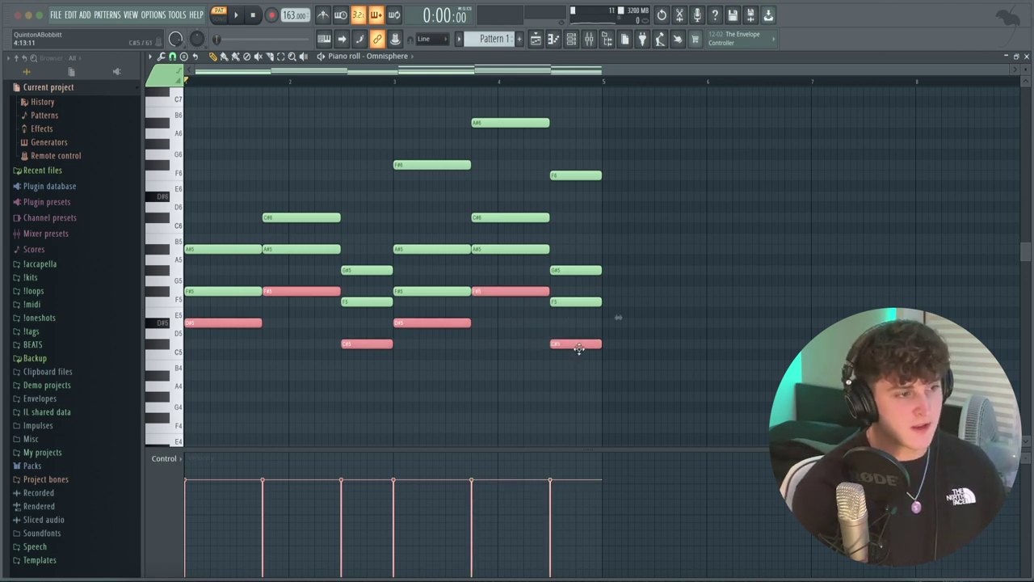
pyautogui.hotkey('ctrl', 'Down')
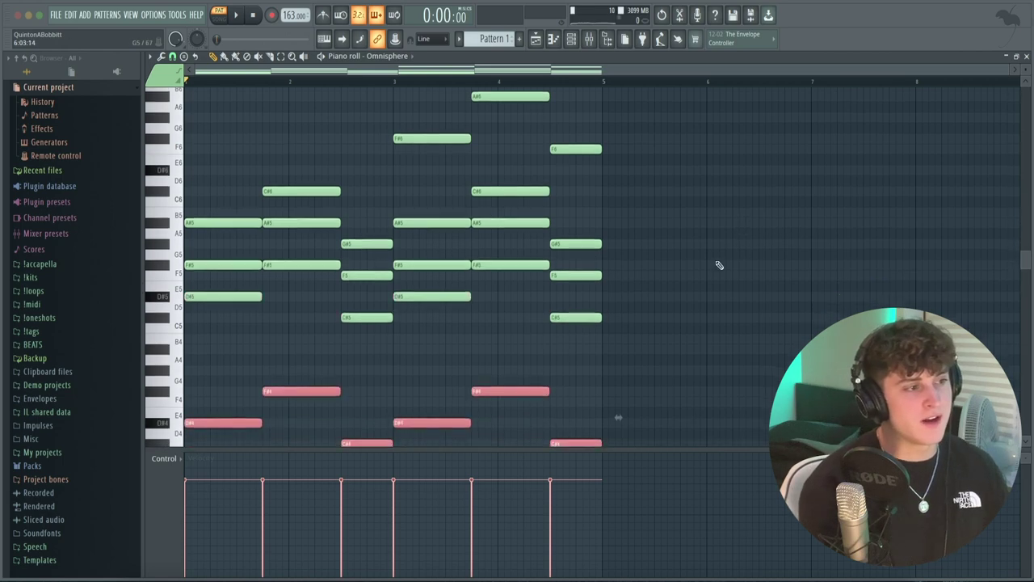
pyautogui.scroll(-3, 509, 375)
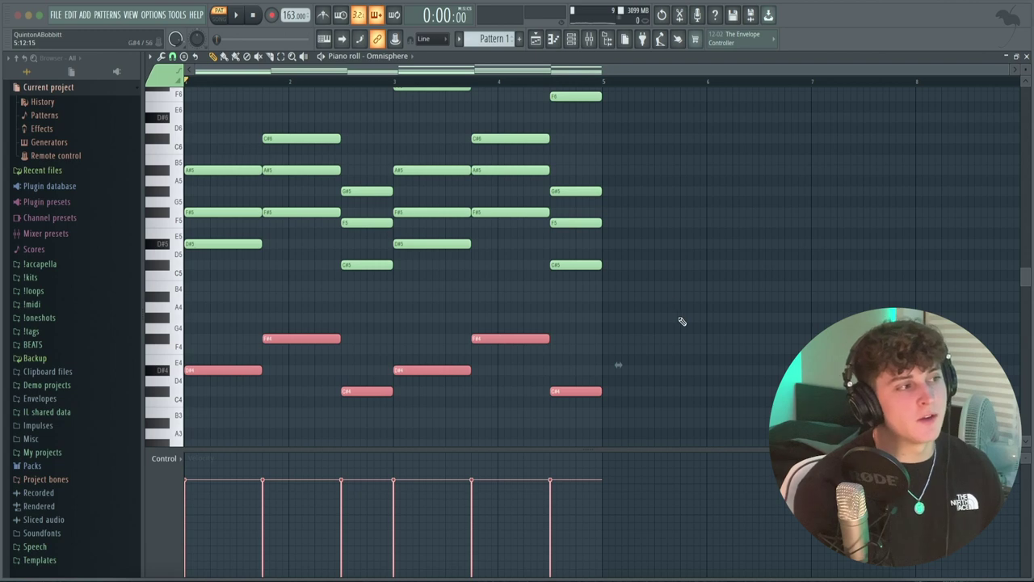
pyautogui.press('space')
pyautogui.scroll(1, 670, 324)
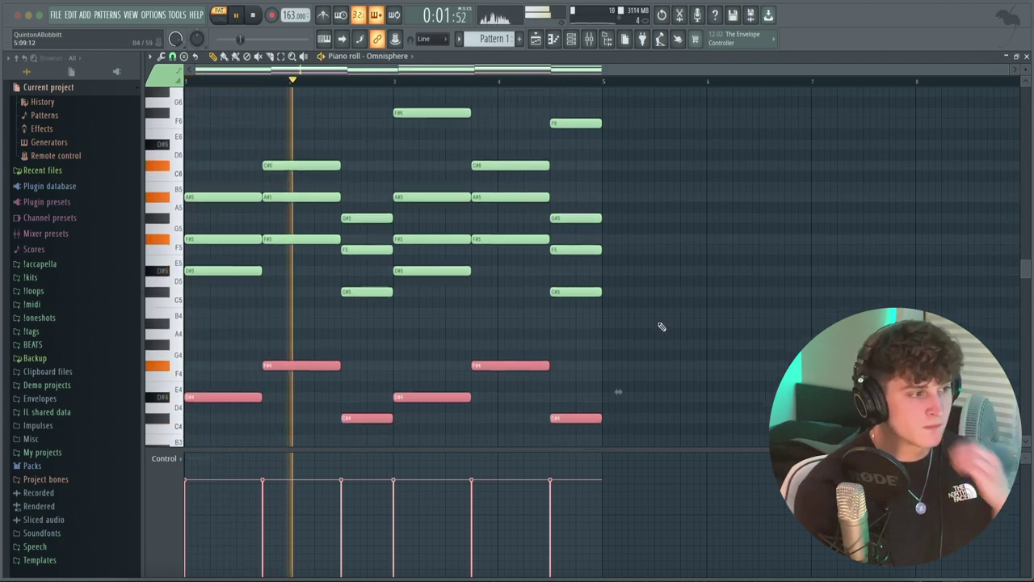
pyautogui.hotkey('ctrl', 'd')
pyautogui.press('space')
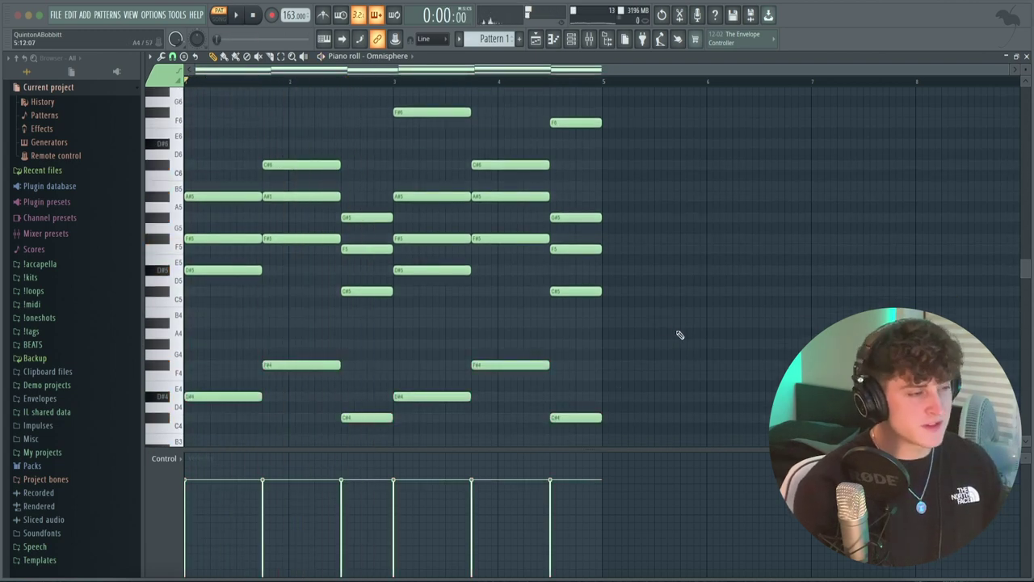
# - Transpose the whole progression down one octave and play it back
pyautogui.press('space')
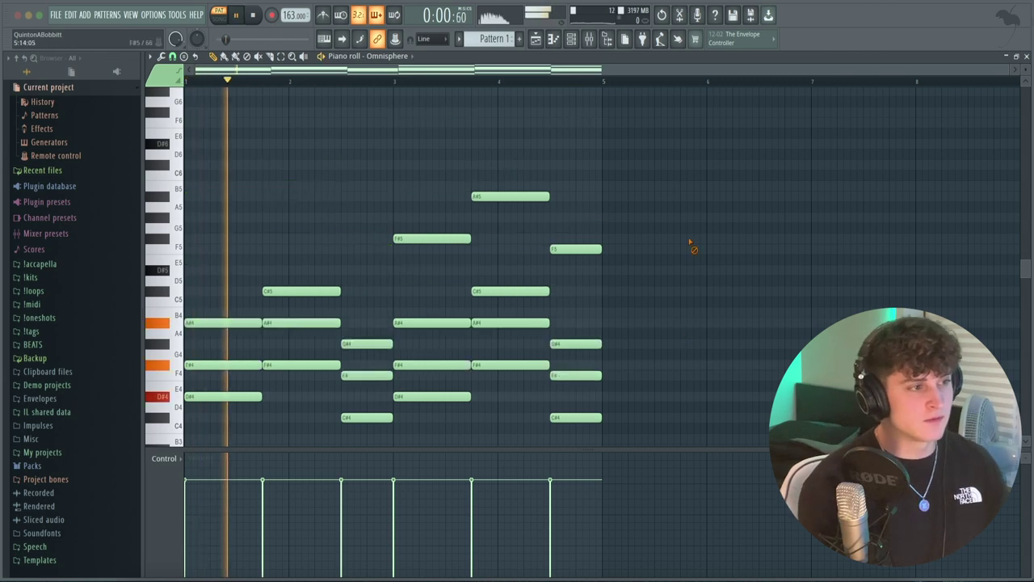
pyautogui.scroll(-1, 687, 243)
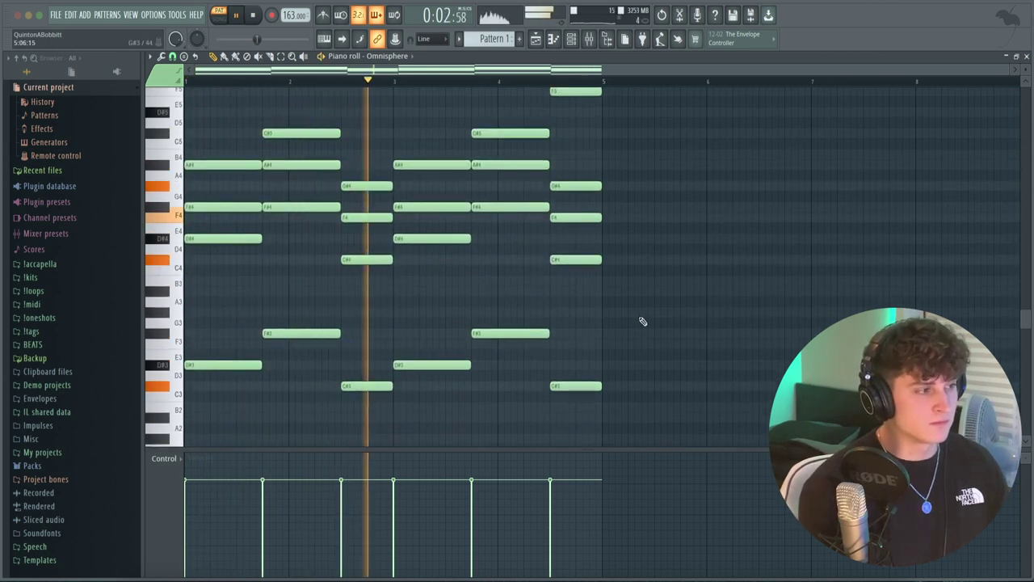
pyautogui.press('space')
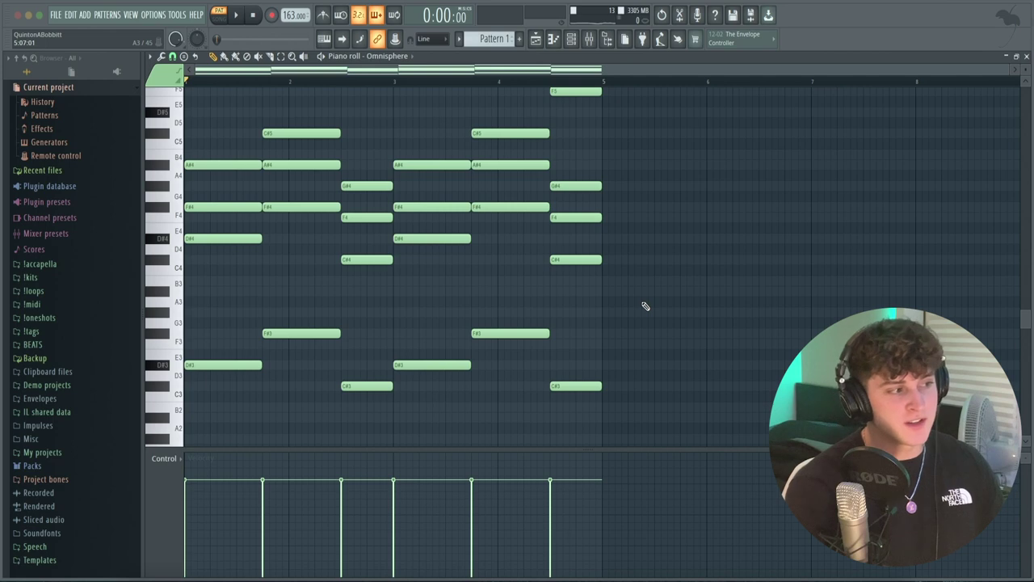
# - Transpose all notes up four semitones so the first chord becomes G4, A#4 and D5, and play the progression
pyautogui.press('Up')
pyautogui.press('Up')
pyautogui.press('Up')
pyautogui.press('Up')
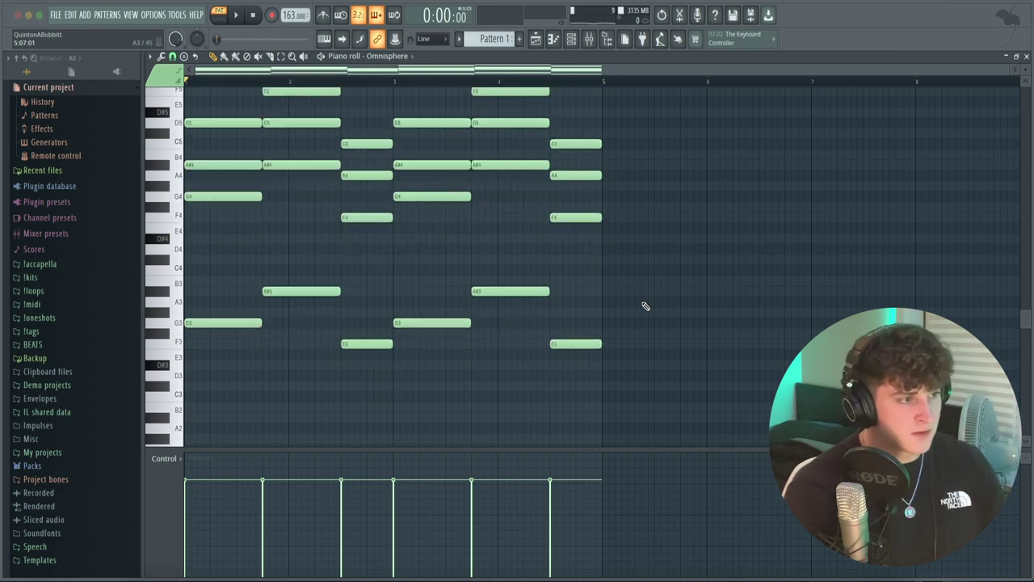
pyautogui.press('space')
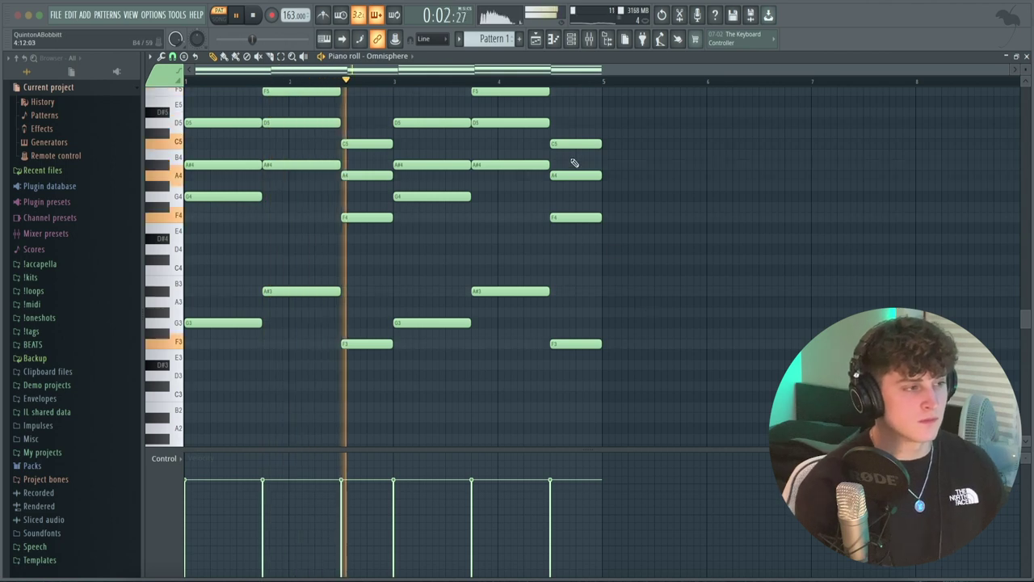
pyautogui.press('space')
# - Set the root of the Minor Natural (Aeolian) scale highlighting to G
pyautogui.click(150, 57)
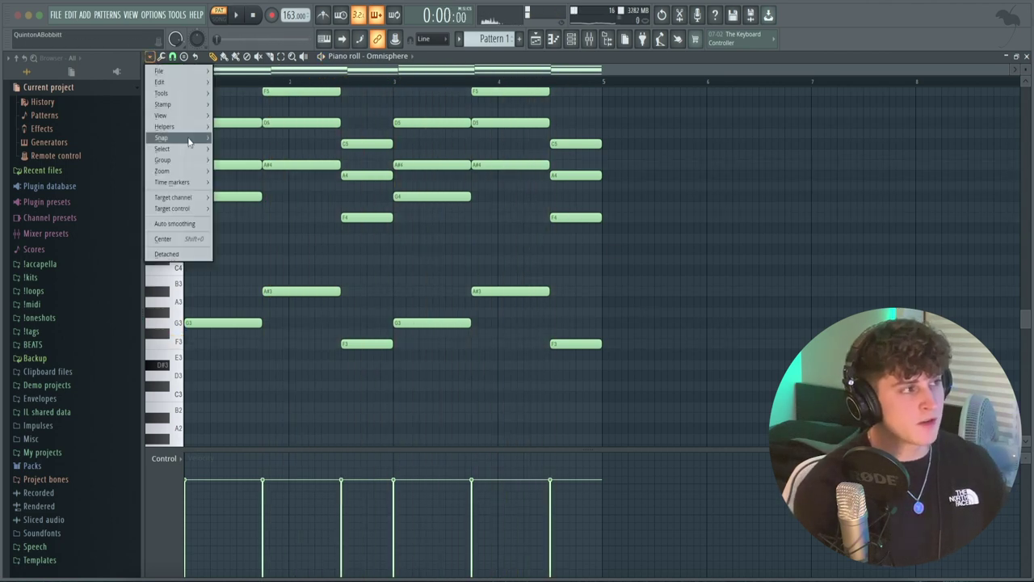
pyautogui.moveTo(164, 127)
pyautogui.moveTo(246, 137)
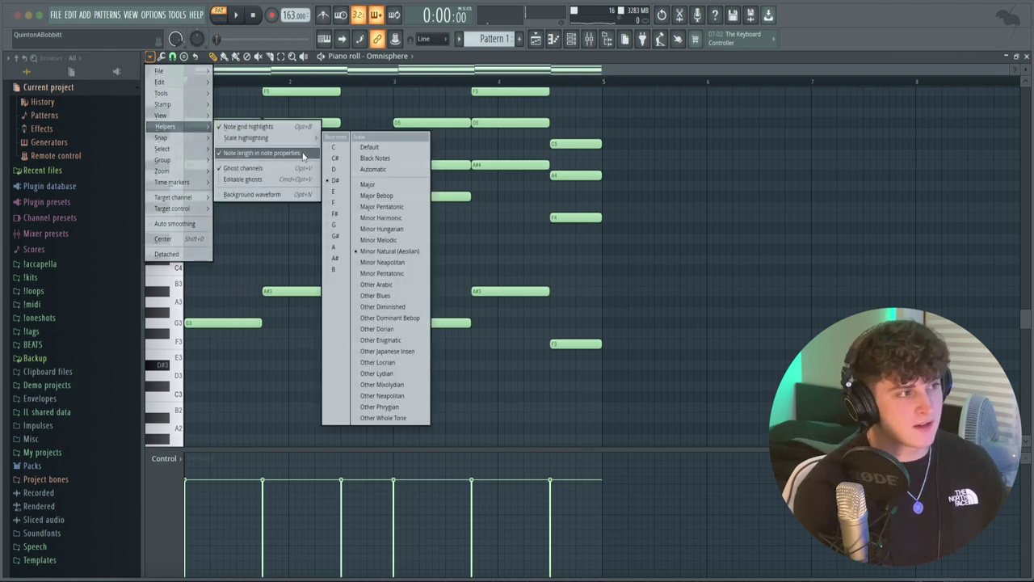
pyautogui.click(339, 225)
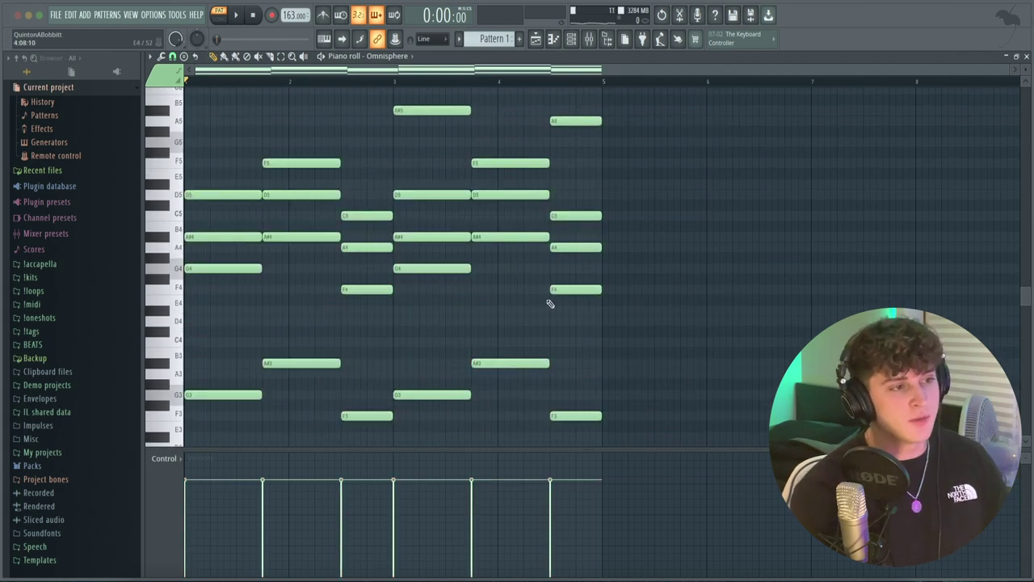
# - Duplicate the four-bar progression into bars 5 to 8
pyautogui.press('super+b')
pyautogui.scroll(-4, 342, 84)
pyautogui.click(330, 111)
# - Add the Grand - Pluck sample from the one-shots' Plucks folder as a new channel below Omnisphere in the channel rack
pyautogui.press('F6')
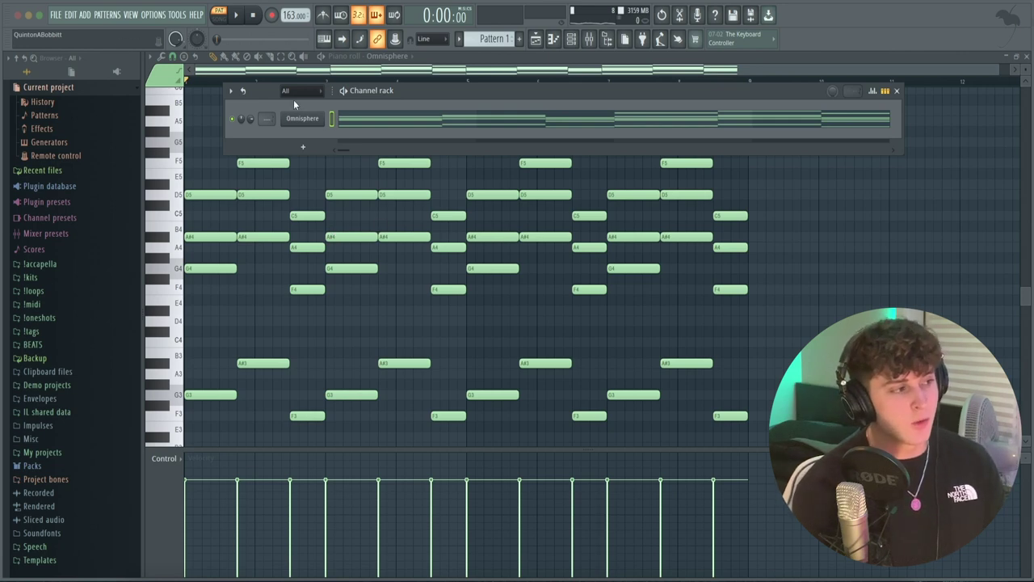
pyautogui.click(72, 317)
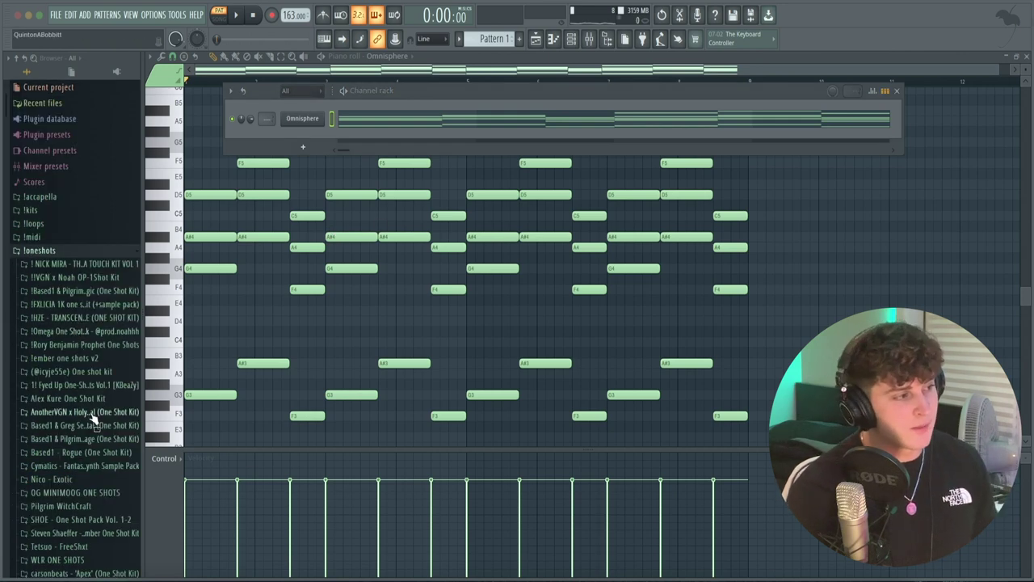
pyautogui.scroll(-1, 110, 330)
pyautogui.click(70, 257)
pyautogui.click(65, 314)
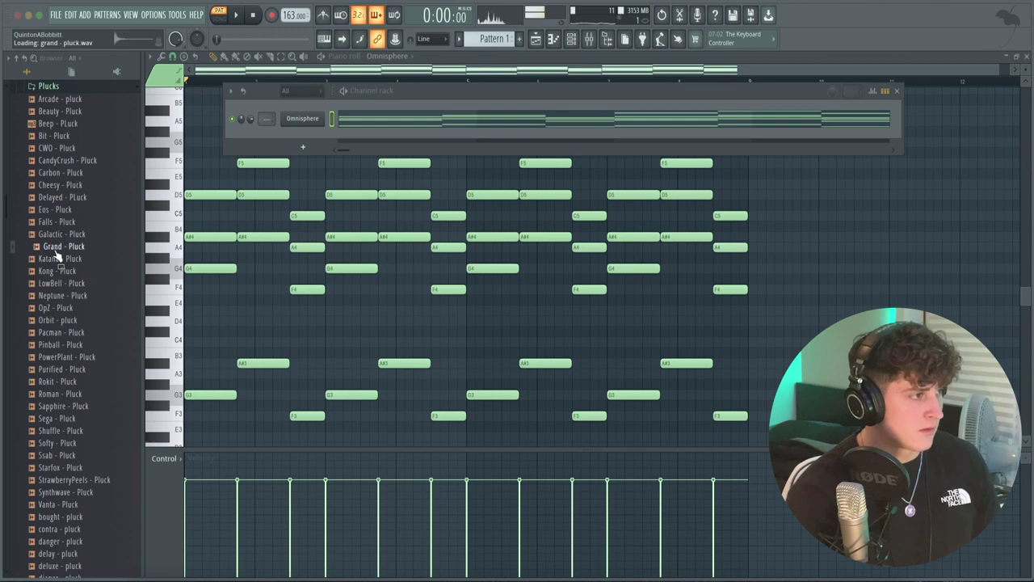
pyautogui.moveTo(270, 150); pyautogui.dragTo(303, 136)
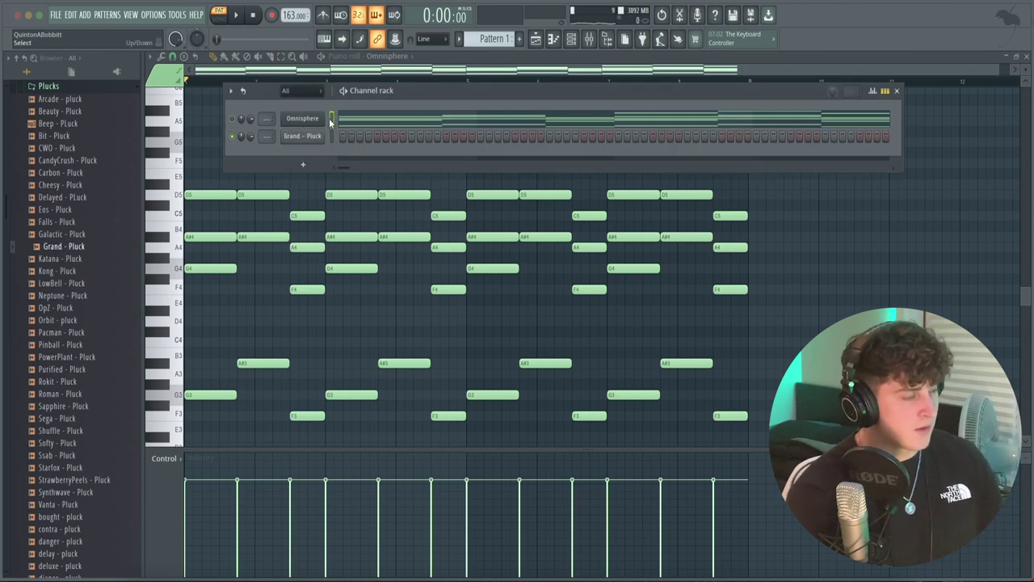
# - Paste the Omnisphere chord notes into the Grand - Pluck channel and play the pattern
pyautogui.click(331, 138)
pyautogui.hotkey('ctrl', 'v')
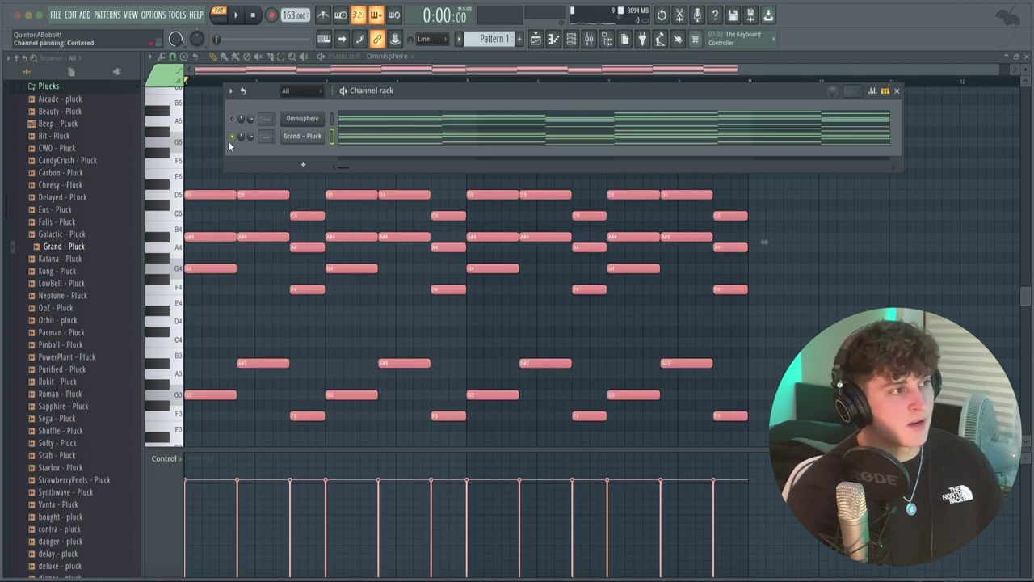
pyautogui.press('space')
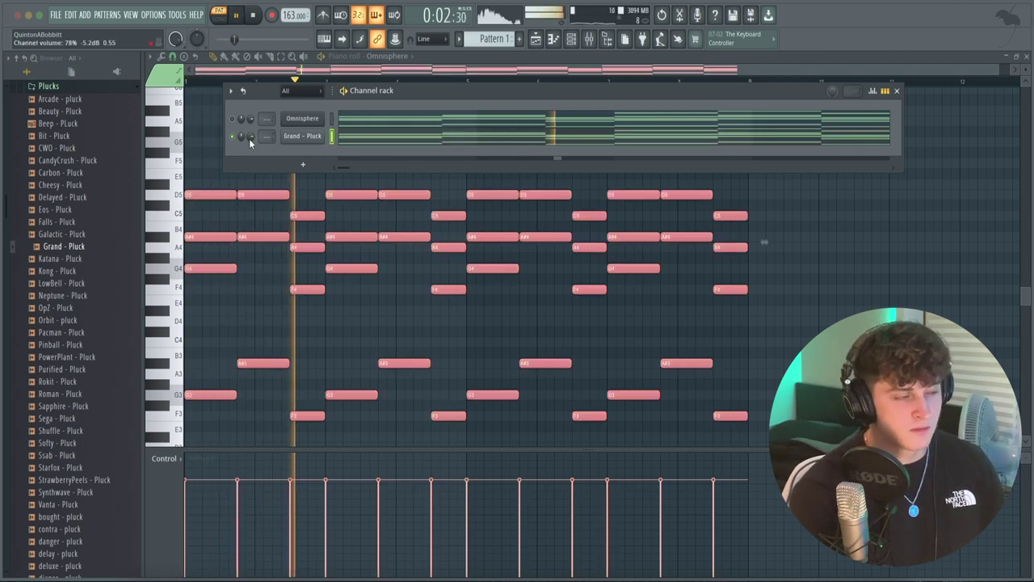
# - Raise the hold of the Grand - Pluck channel's volume envelope during playback
pyautogui.click(302, 135)
pyautogui.click(284, 239)
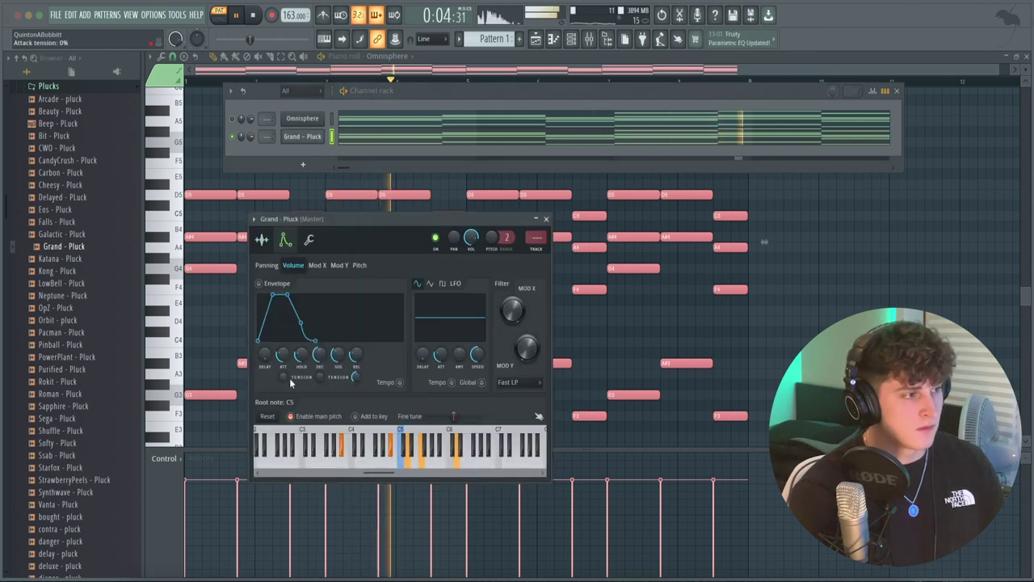
pyautogui.moveTo(302, 355); pyautogui.dragTo(302, 299)
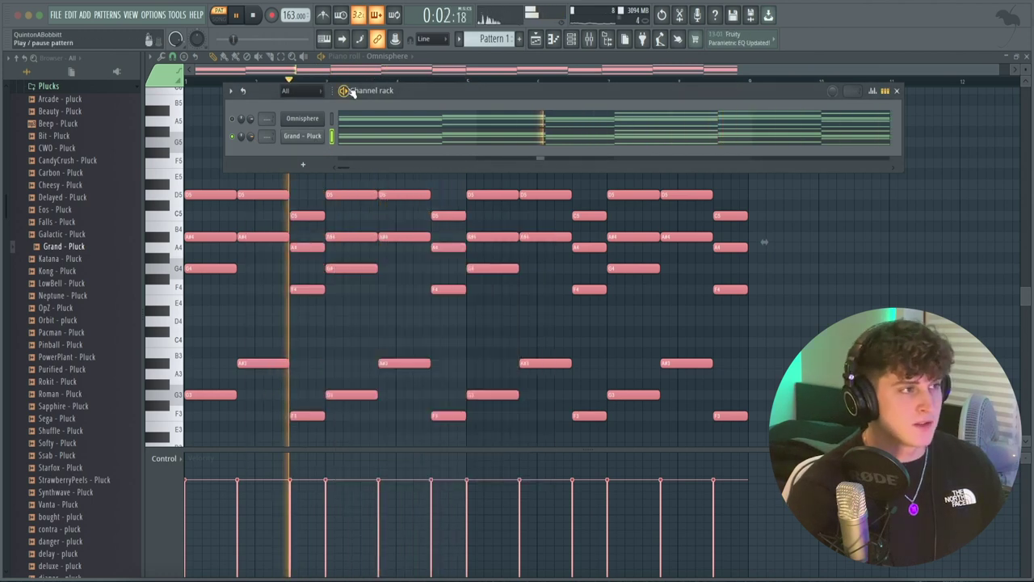
pyautogui.press('F6')
# - Add the Neptune - lead sample from the one-shot kit's Lead folder as a new channel below Grand - Pluck in the channel rack
pyautogui.scroll(1, 91, 241)
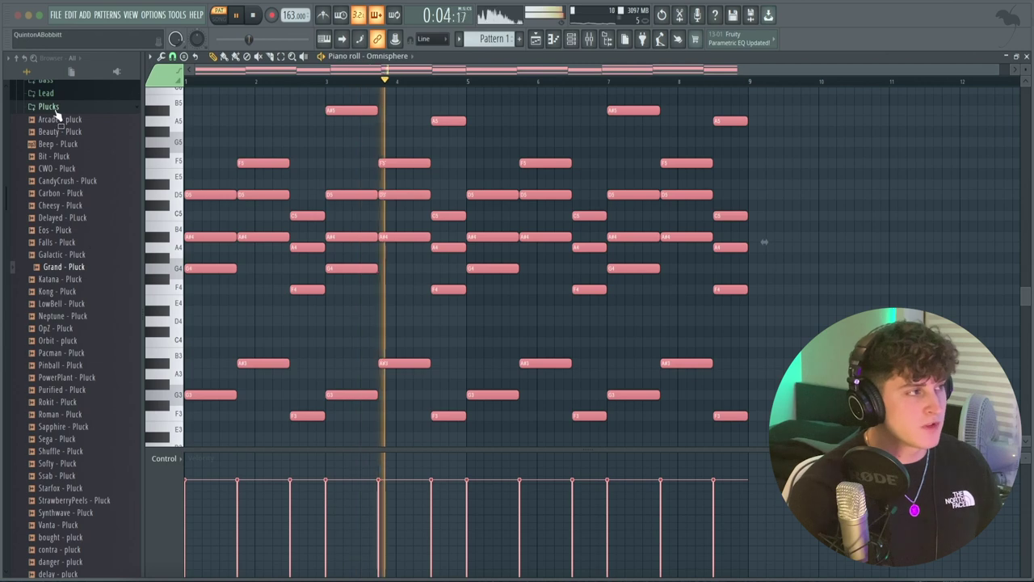
pyautogui.click(49, 94)
pyautogui.scroll(1, 49, 129)
pyautogui.click(46, 154)
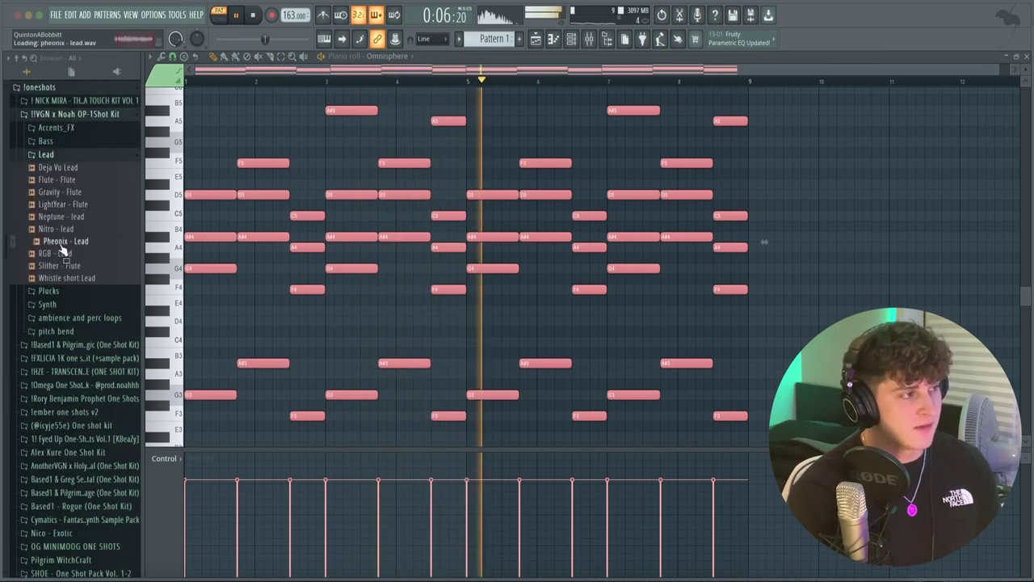
pyautogui.click(59, 216)
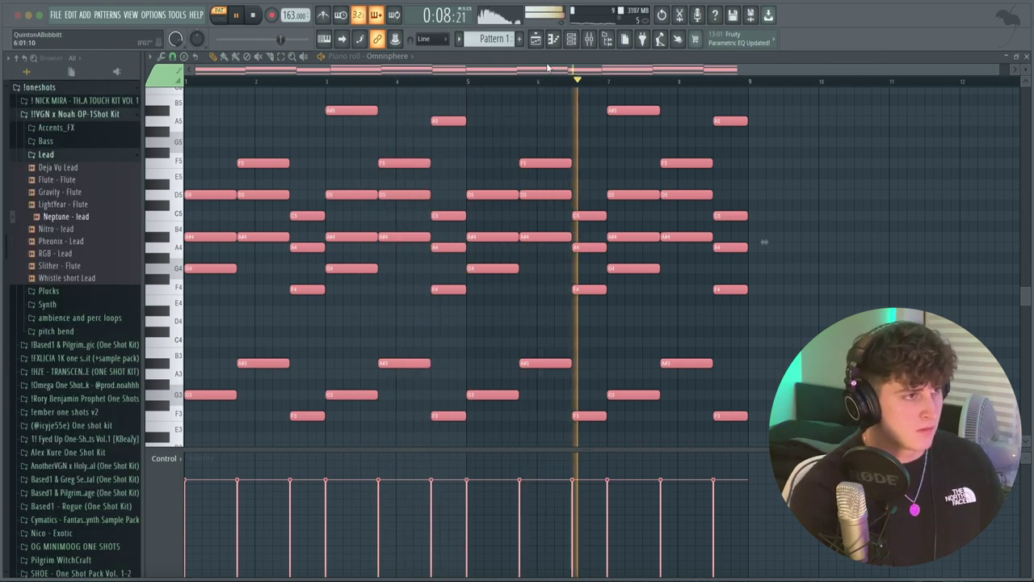
pyautogui.click(572, 39)
pyautogui.moveTo(65, 217); pyautogui.dragTo(303, 162)
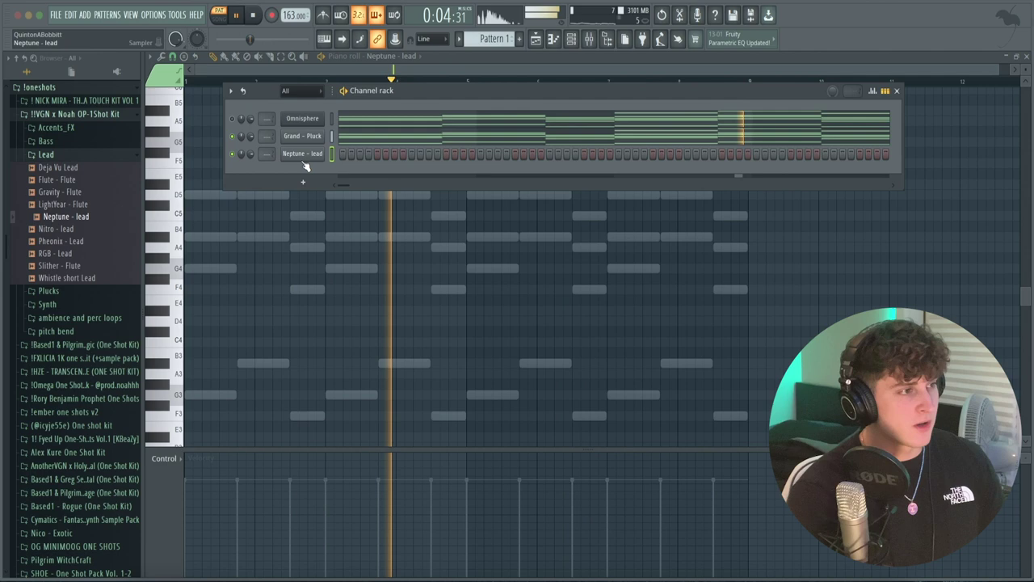
# - Enable the volume envelope of the Neptune - lead channel with hold at maximum and attack, decay and sustain at minimum
pyautogui.click(303, 155)
pyautogui.click(186, 133)
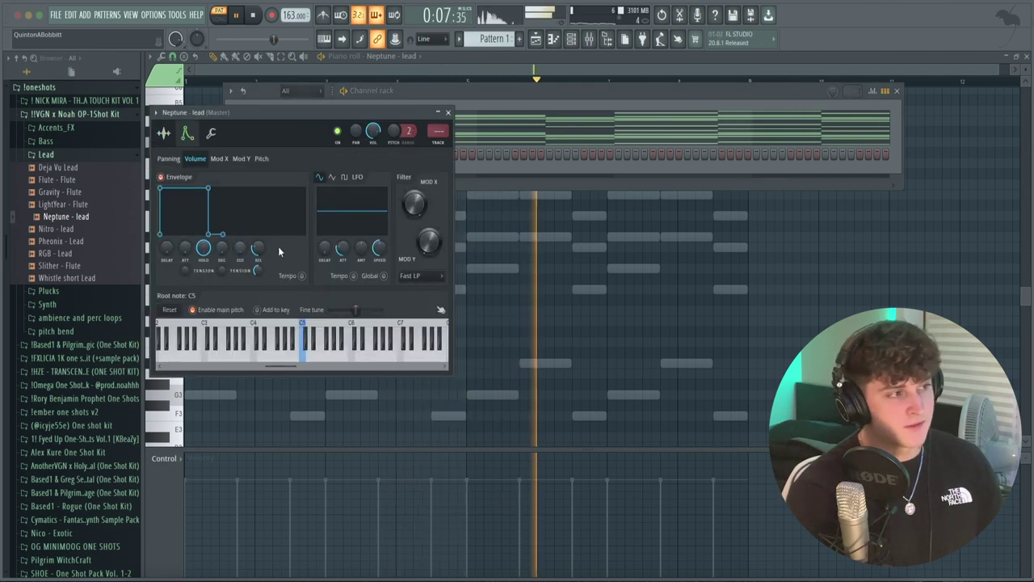
pyautogui.click(448, 112)
# - Write a four-bar Neptune - lead melody in the piano roll over the chords with the notes F5, D5, A4, A#4, D5 and A4
pyautogui.rightClick(313, 156)
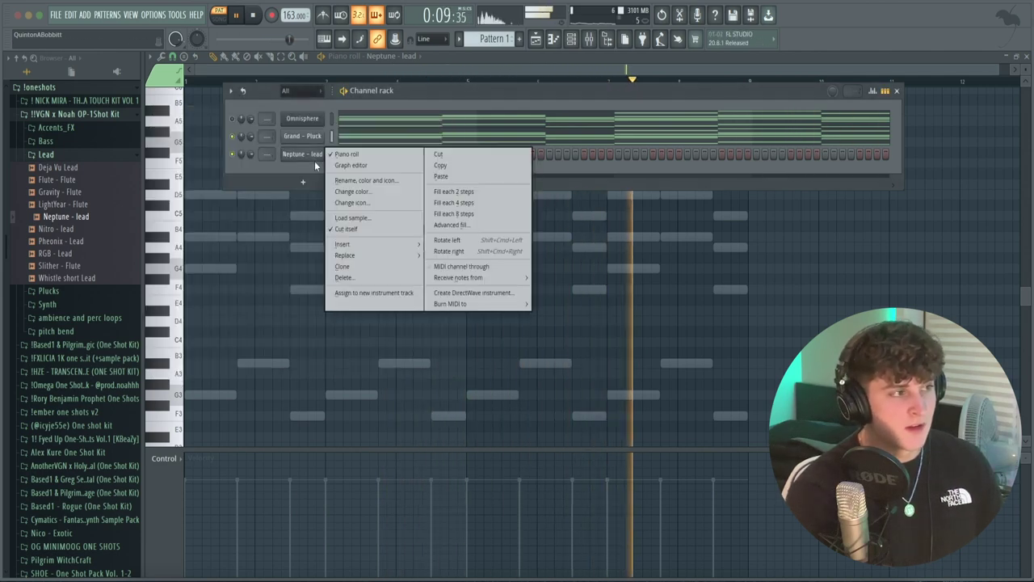
pyautogui.click(332, 158)
pyautogui.rightClick(321, 150)
pyautogui.click(343, 156)
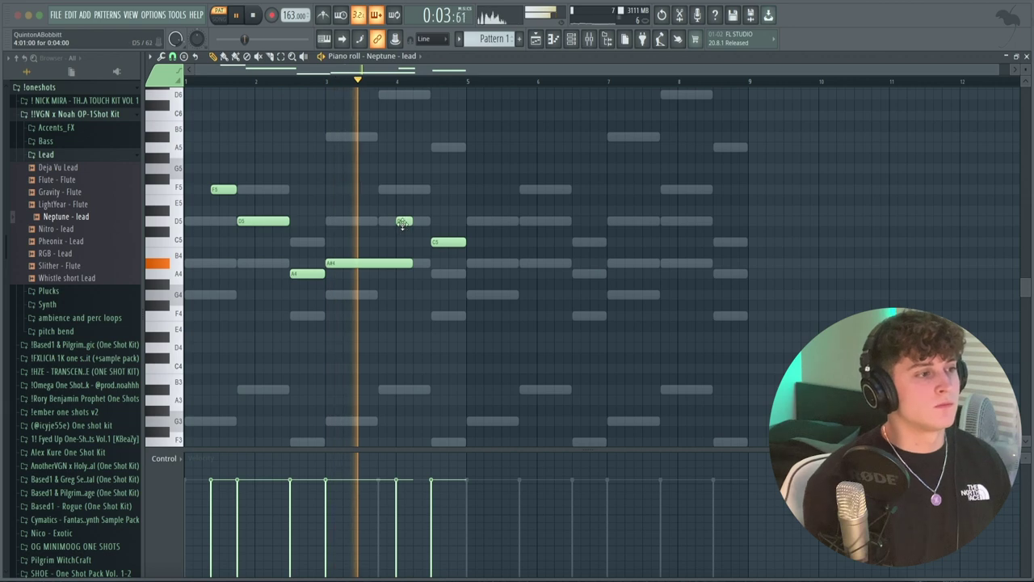
pyautogui.moveTo(412, 270); pyautogui.dragTo(391, 273)
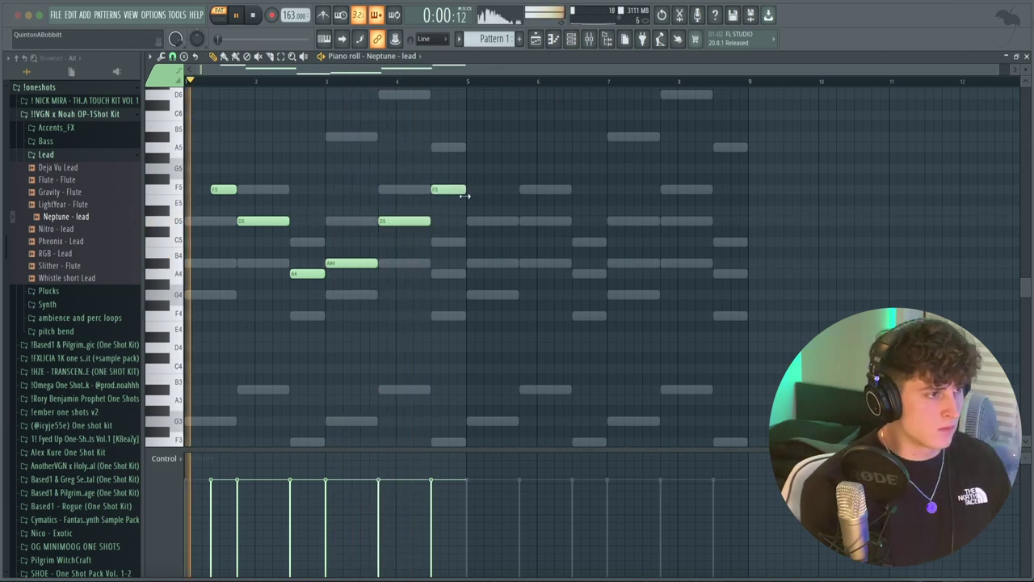
pyautogui.moveTo(454, 190); pyautogui.dragTo(457, 275)
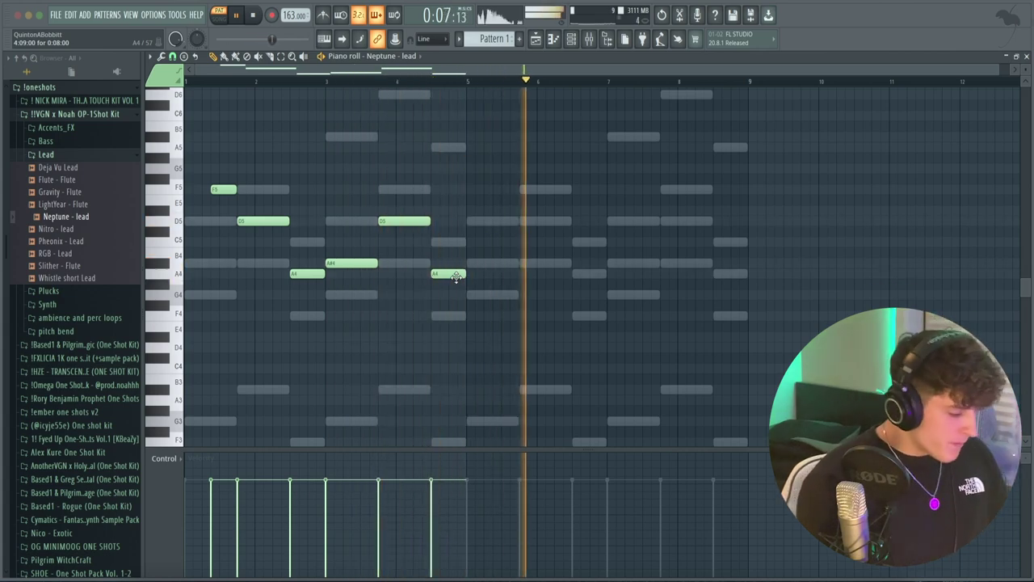
# - Duplicate the four-bar Neptune - lead melody into bars 5 to 8 and stop playback
pyautogui.hotkey('ctrl', 'a')
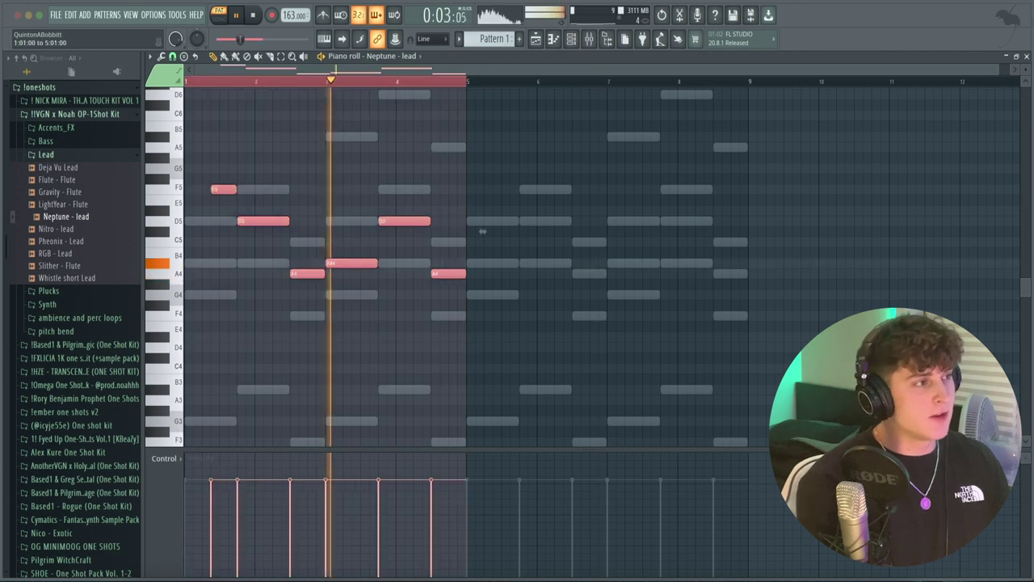
pyautogui.hotkey('ctrl', 'b')
pyautogui.press('space')
pyautogui.hotkey('ctrl', 'd')
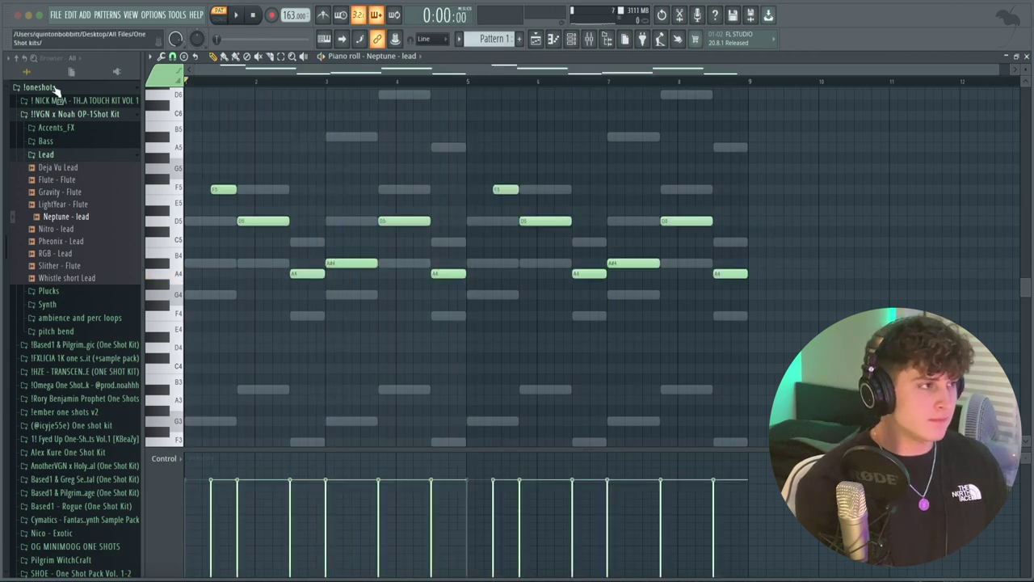
# - Examine the sample and volume envelope settings of the Neptune - lead channel and listen to the lead with the pattern
pyautogui.click(571, 40)
pyautogui.click(301, 154)
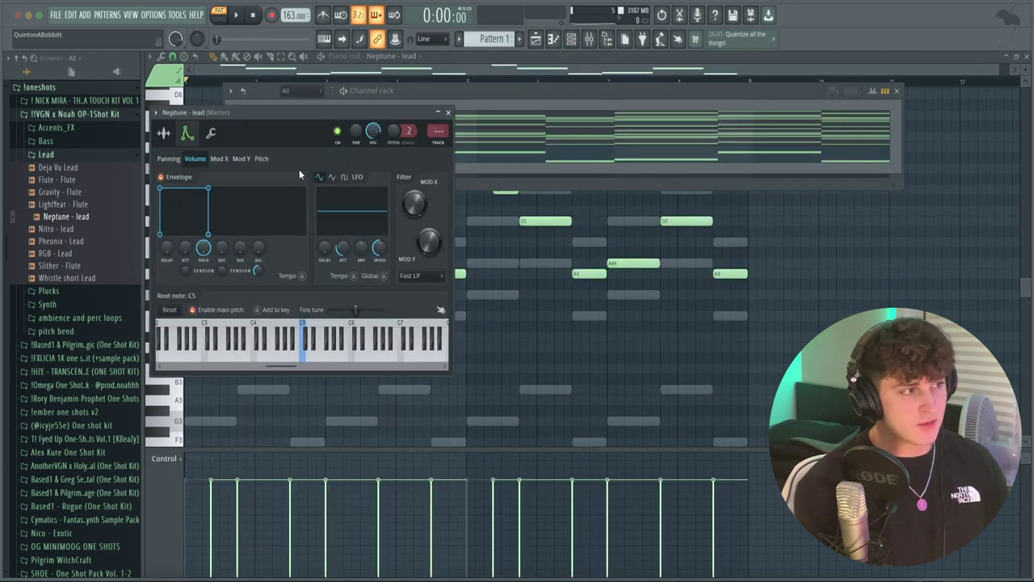
pyautogui.click(163, 133)
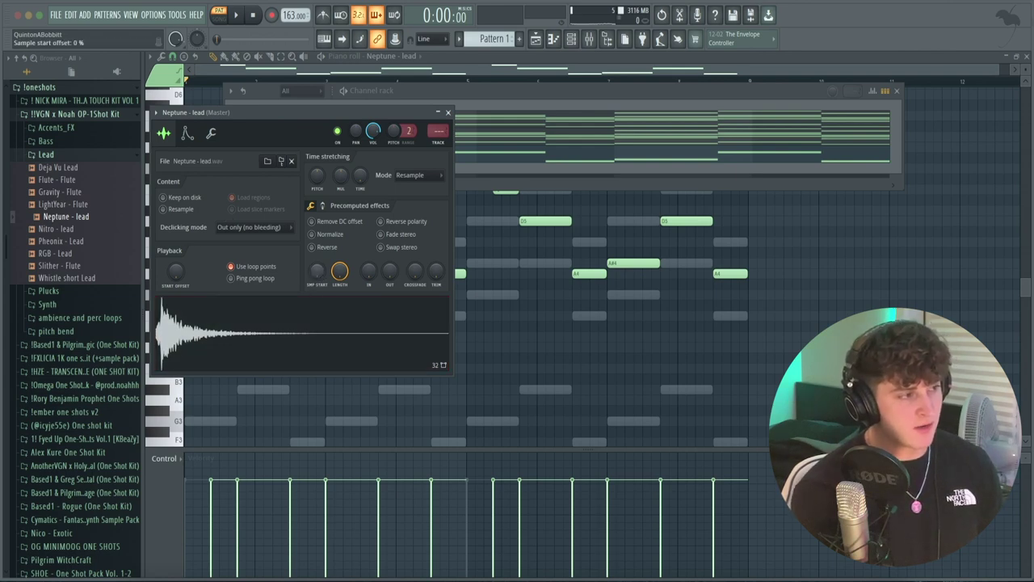
pyautogui.click(188, 132)
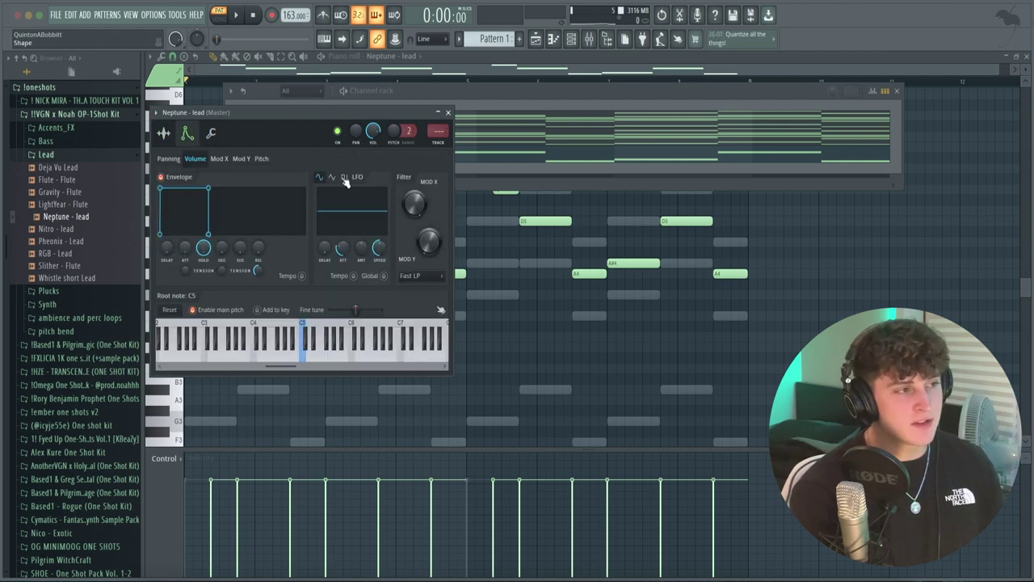
pyautogui.press('space')
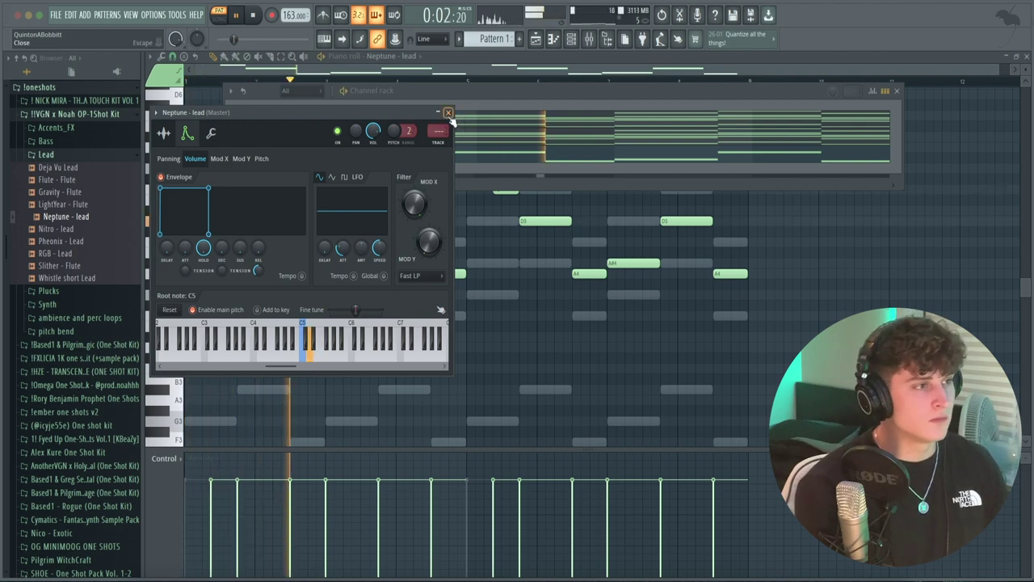
pyautogui.click(449, 113)
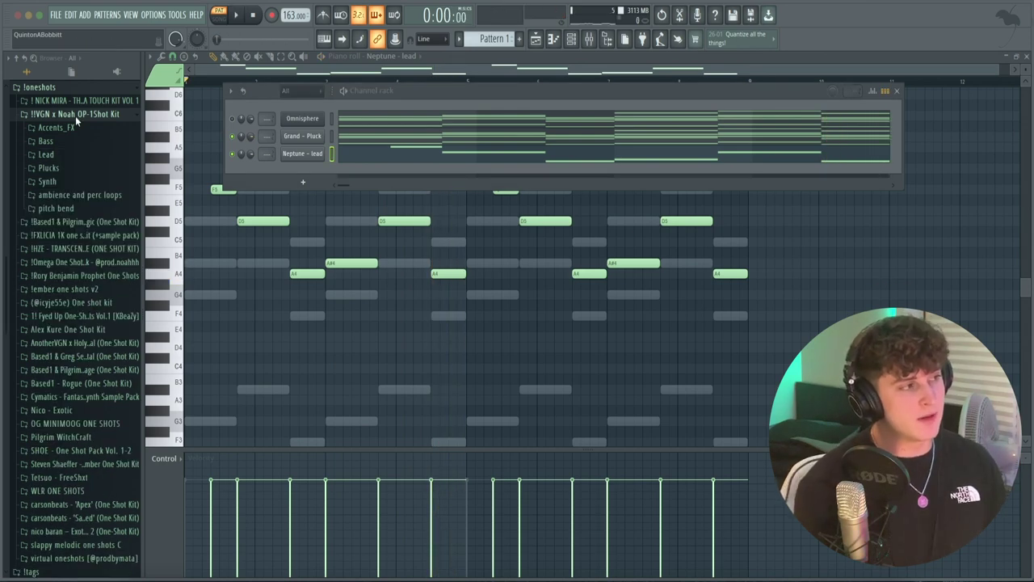
# - Add Endgame - Bass from the kit's Bass folder as a channel below Neptune - lead, with the progression's G3, A#3 and F3 bass notes
pyautogui.click(65, 142)
pyautogui.click(69, 166)
pyautogui.click(69, 179)
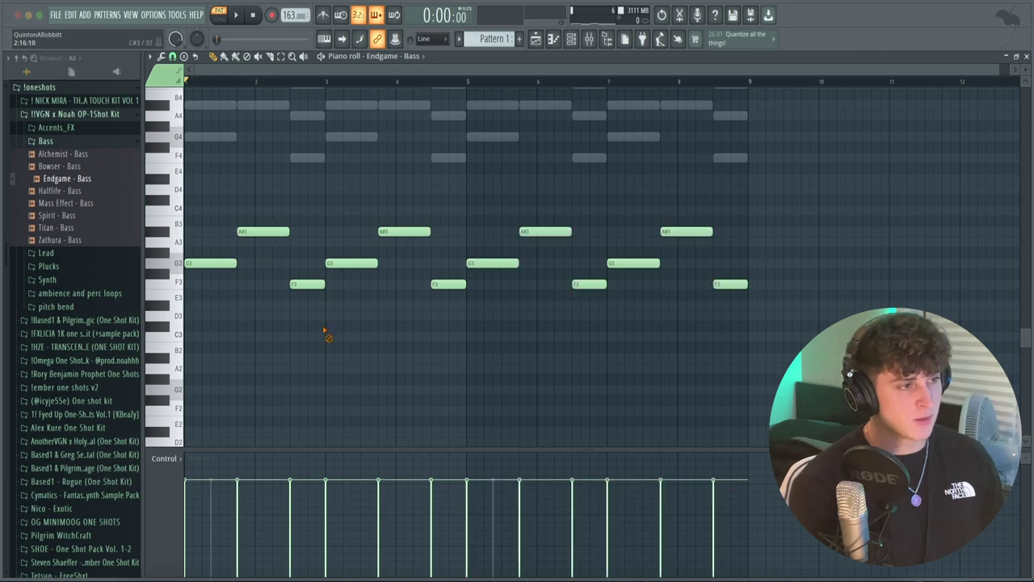
# - Transpose the Endgame - Bass notes up two octaves, playing the pattern after each octave
pyautogui.hotkey('ctrl', 'Up')
pyautogui.press('space')
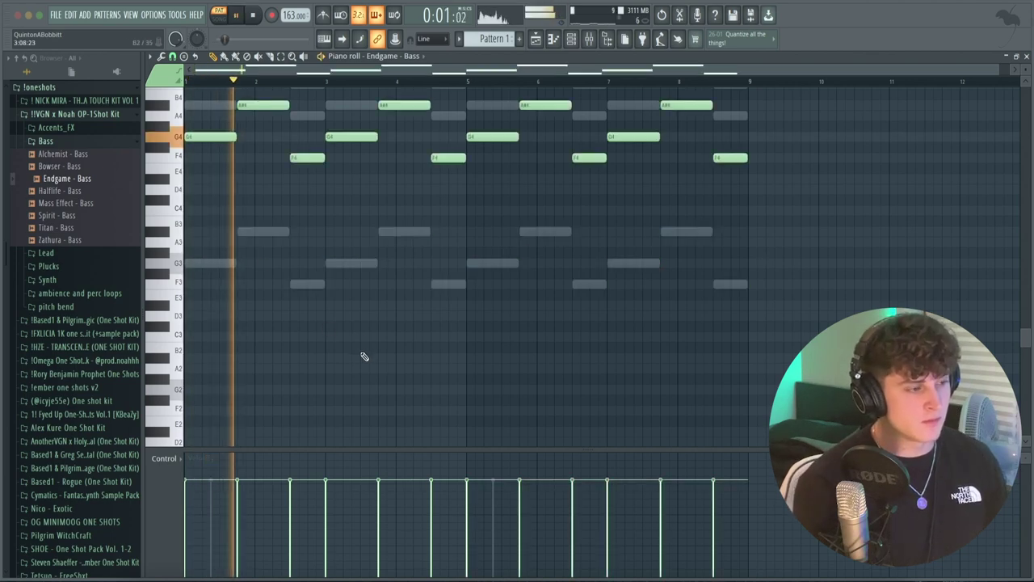
pyautogui.press('space')
pyautogui.hotkey('ctrl', 'Up')
pyautogui.press('space')
pyautogui.scroll(2, 367, 355)
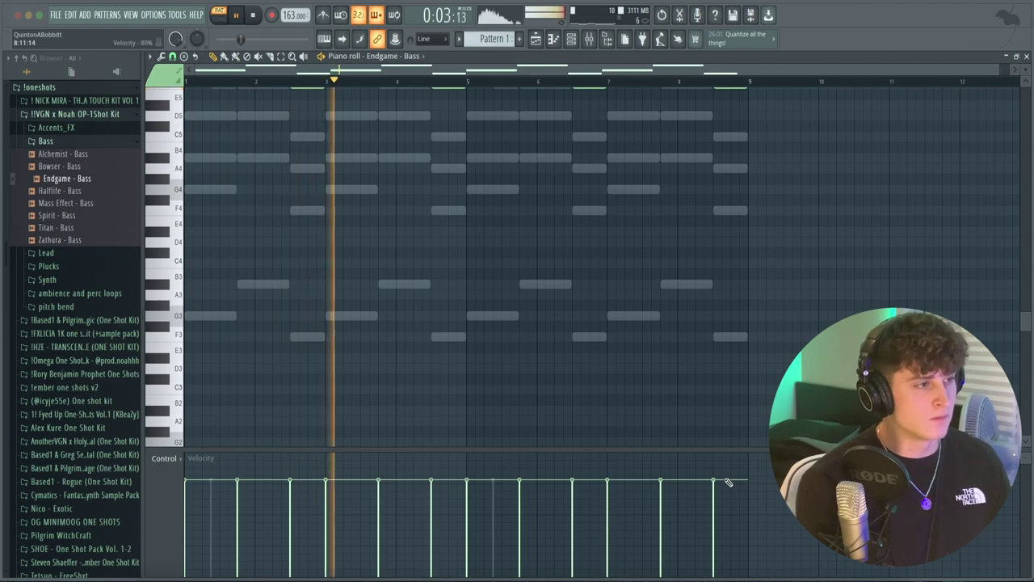
# - Route the Endgame - Bass channel to mixer insert 8 and load Fruity parametric EQ 2 in its first effect slot
pyautogui.click(581, 42)
pyautogui.press('space')
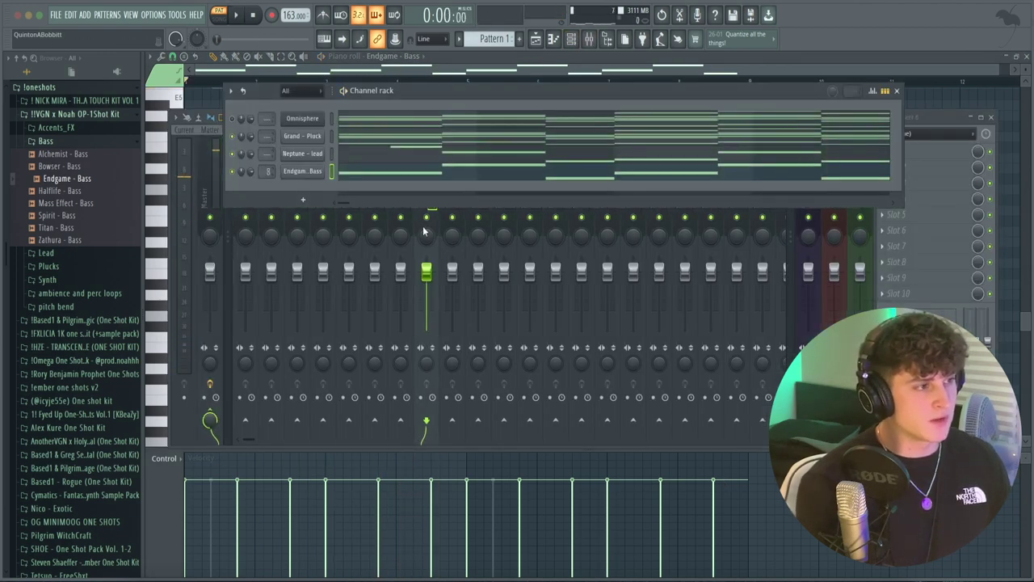
pyautogui.click(428, 235)
pyautogui.click(919, 152)
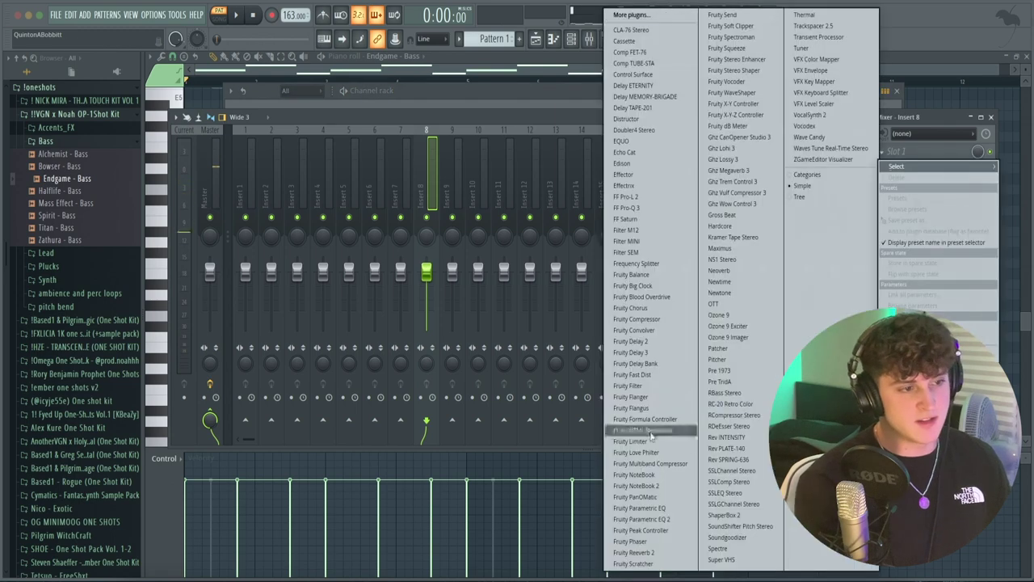
pyautogui.click(651, 521)
# - Shape the bass EQ into a low-pass curve by pulling down the upper bands while listening, and close the EQ
pyautogui.moveTo(408, 241); pyautogui.dragTo(350, 312)
pyautogui.moveTo(349, 241); pyautogui.dragTo(369, 283)
pyautogui.press('space')
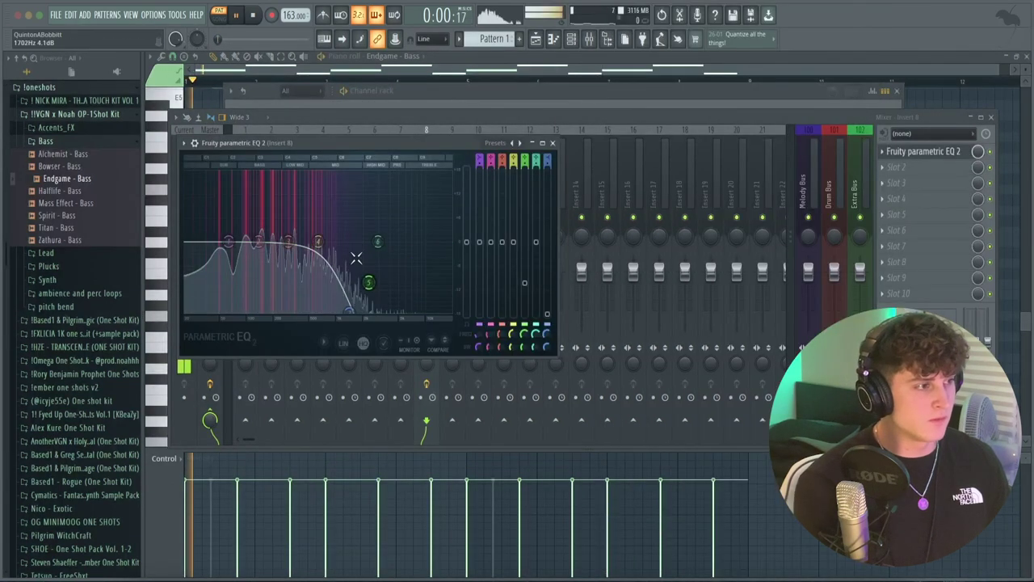
pyautogui.moveTo(319, 241); pyautogui.dragTo(397, 284)
pyautogui.click(552, 142)
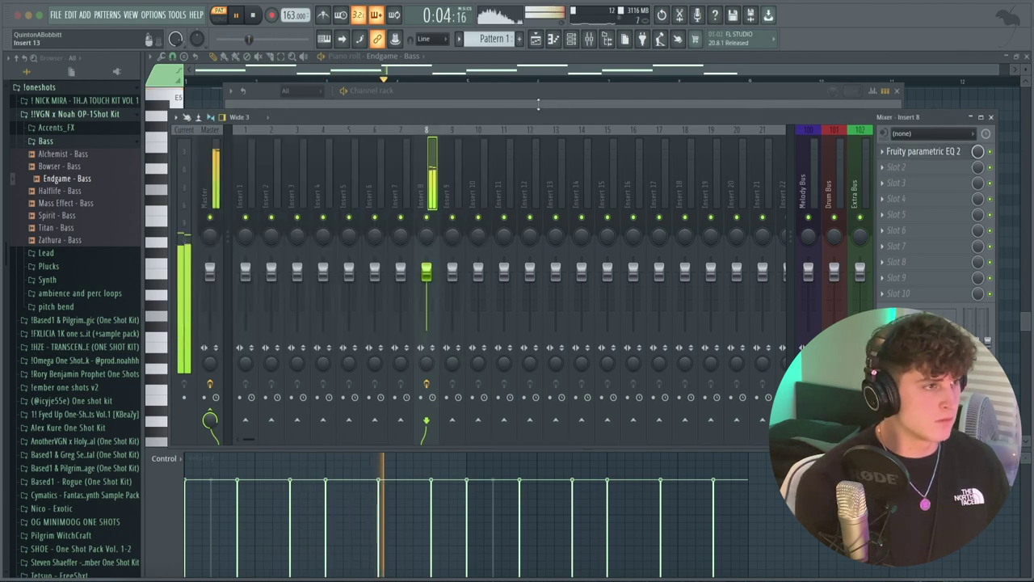